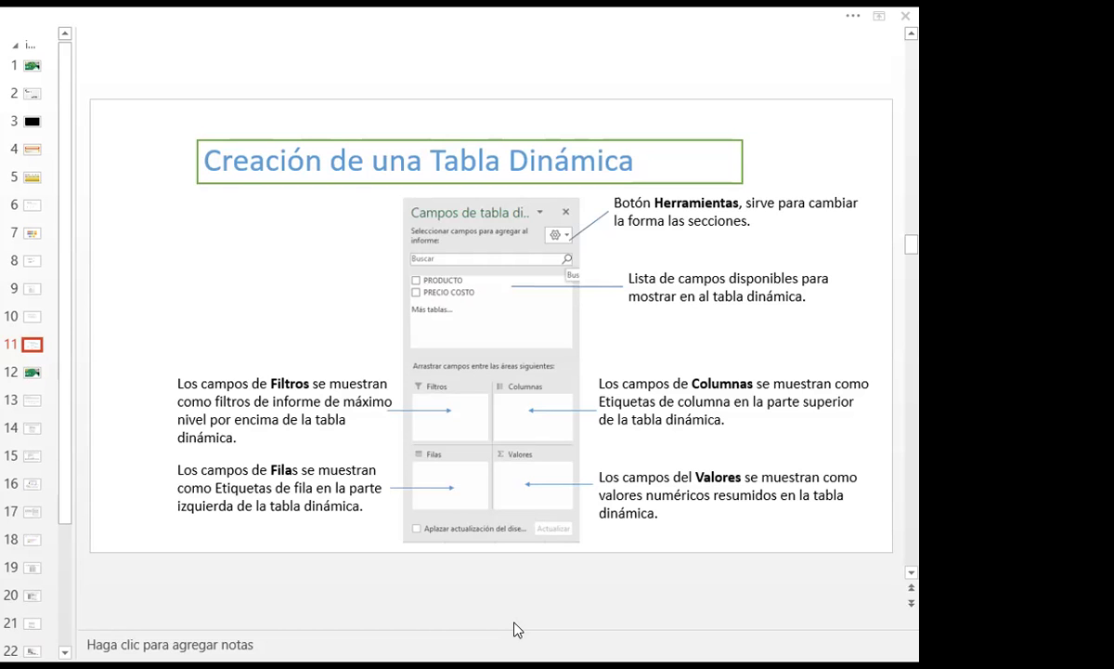
- Switch to the Excel workbook and increase the height of header row 1 on the TABLA sheet
key(alt+Tab)
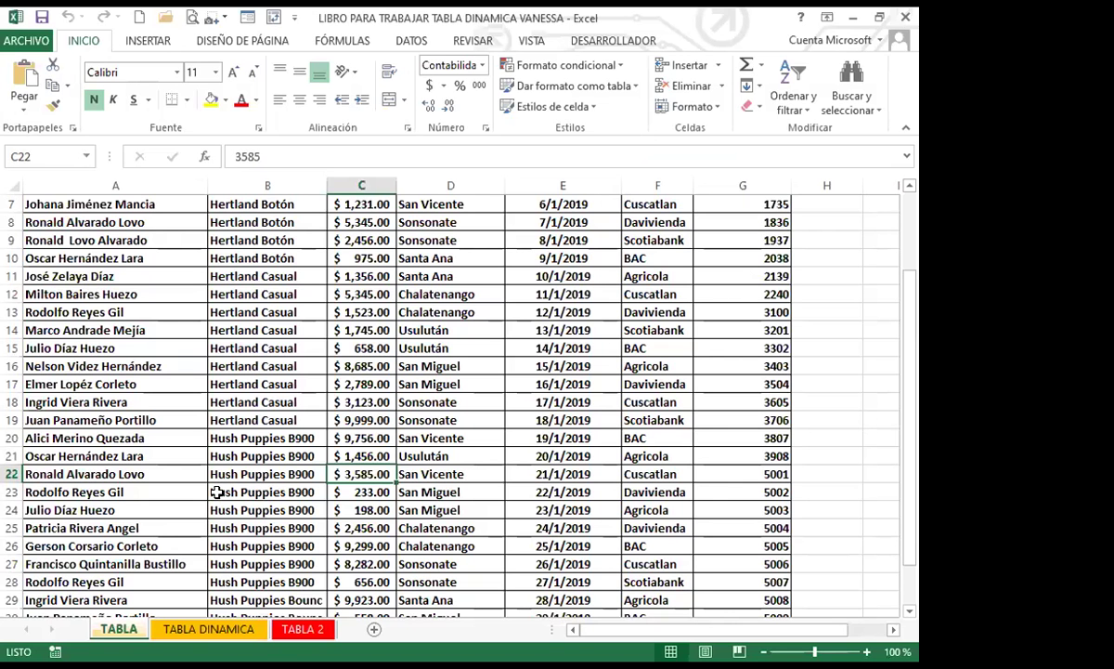
click(217, 492)
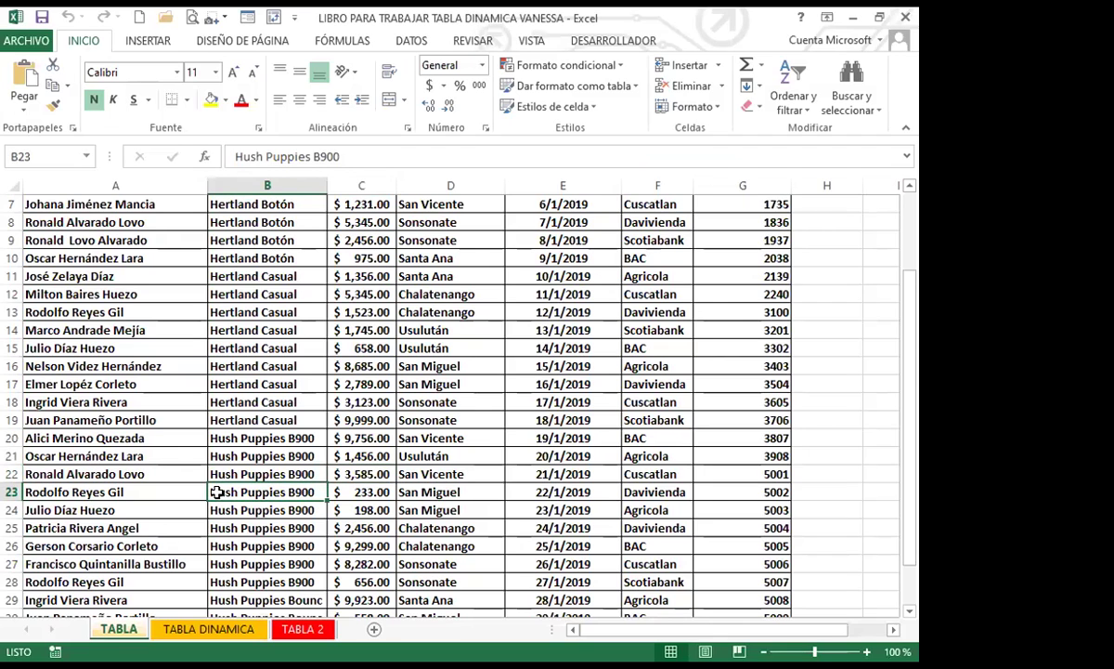
scroll(269, 479, up, 2)
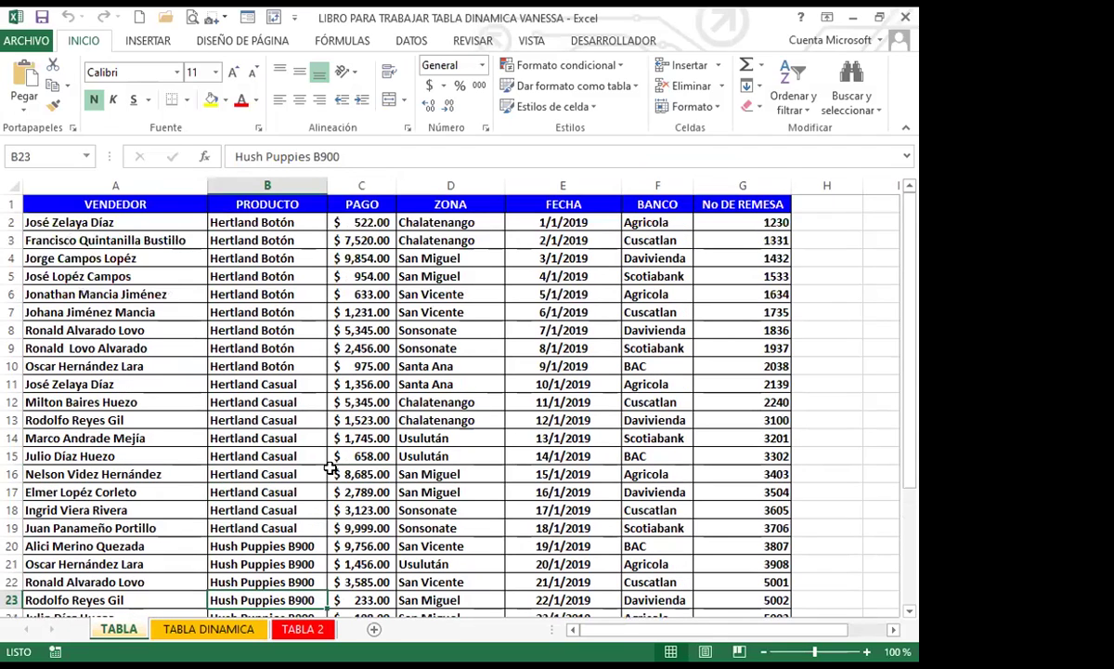
click(463, 420)
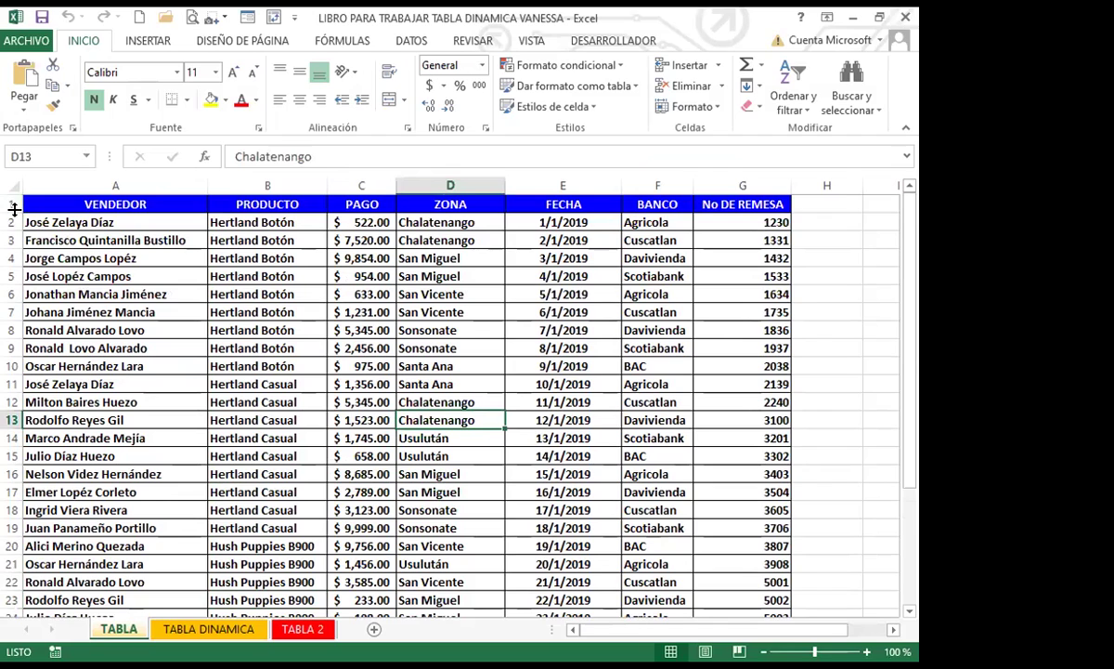
click(102, 205)
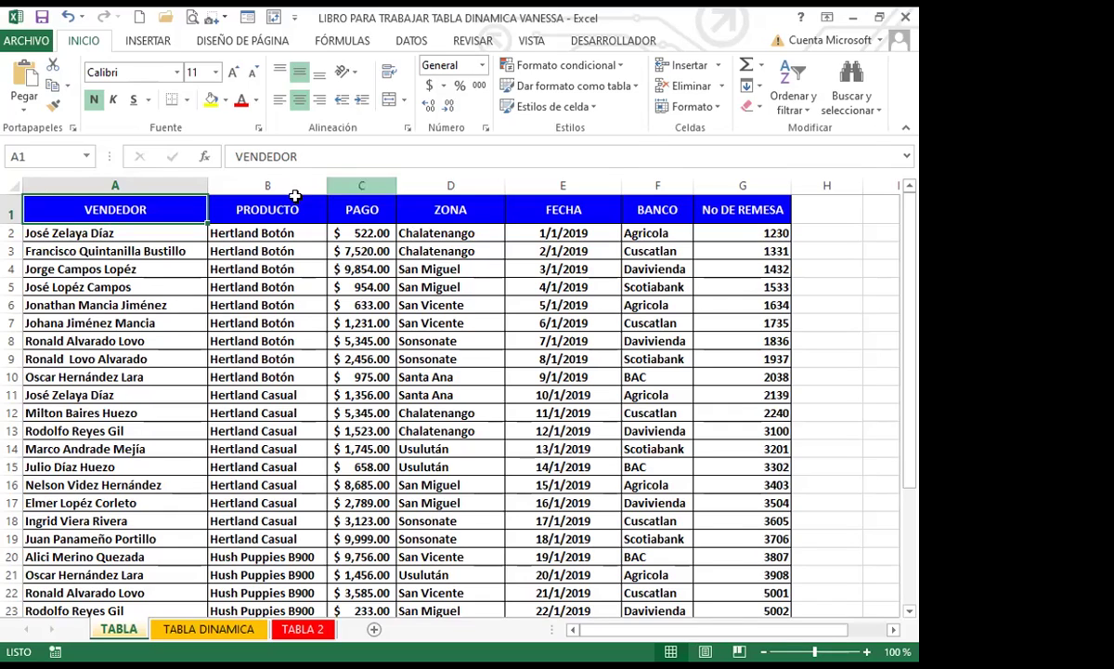
click(255, 394)
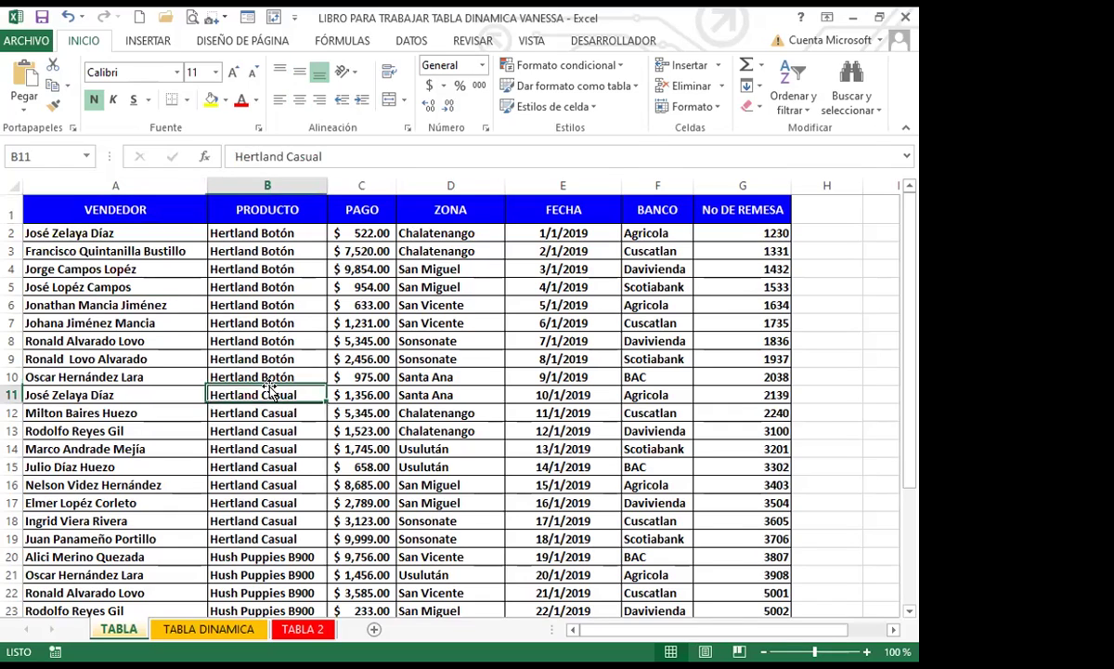
- Start creating a PivotTable from the data range A1:G32 on the TABLA sheet and check the extent of the selected range
click(156, 43)
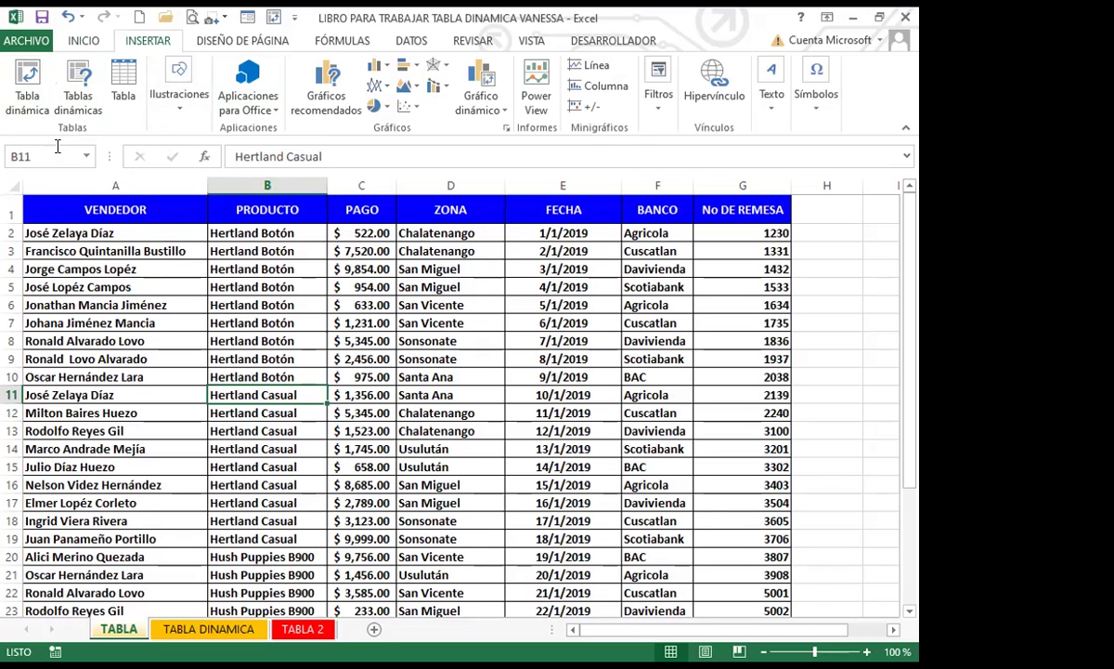
click(16, 80)
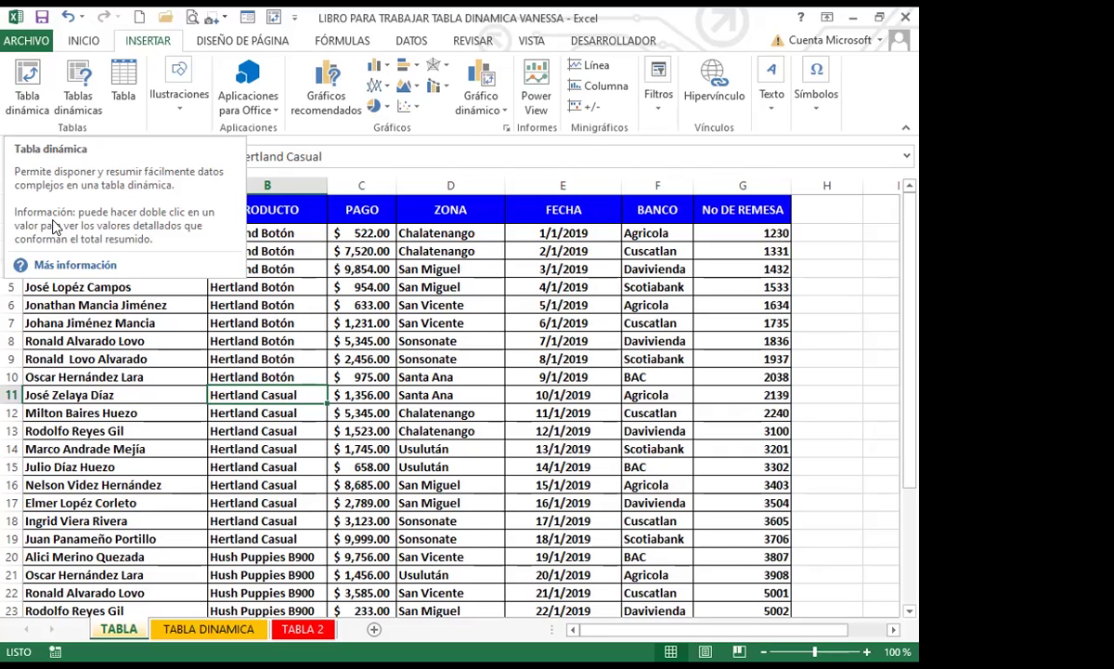
click(311, 236)
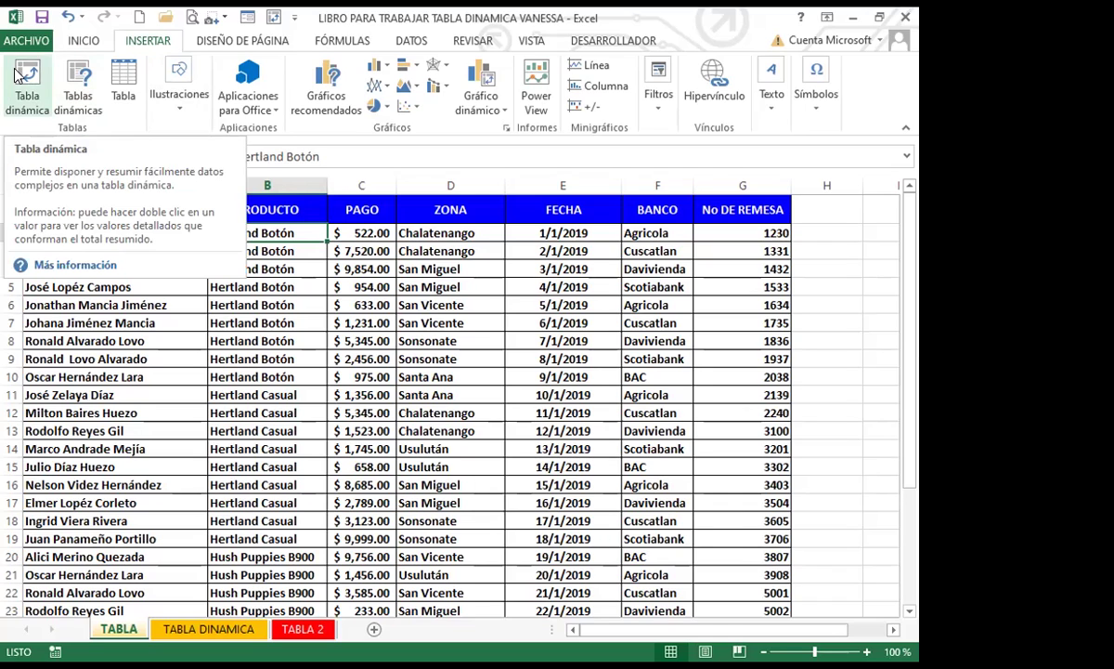
click(324, 363)
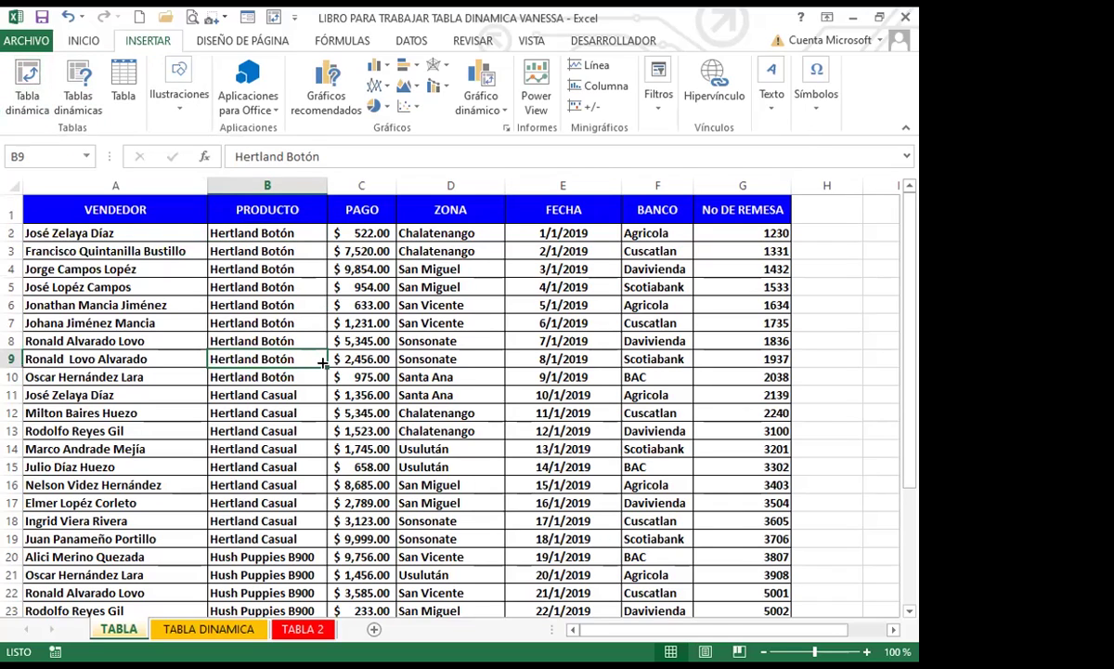
click(354, 356)
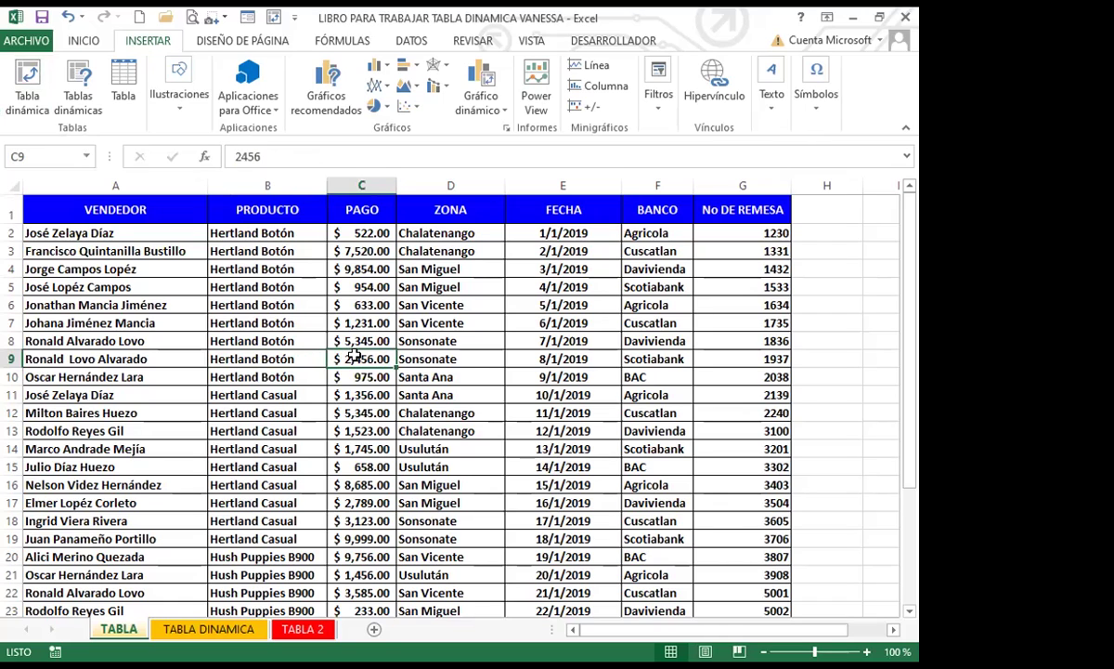
click(27, 83)
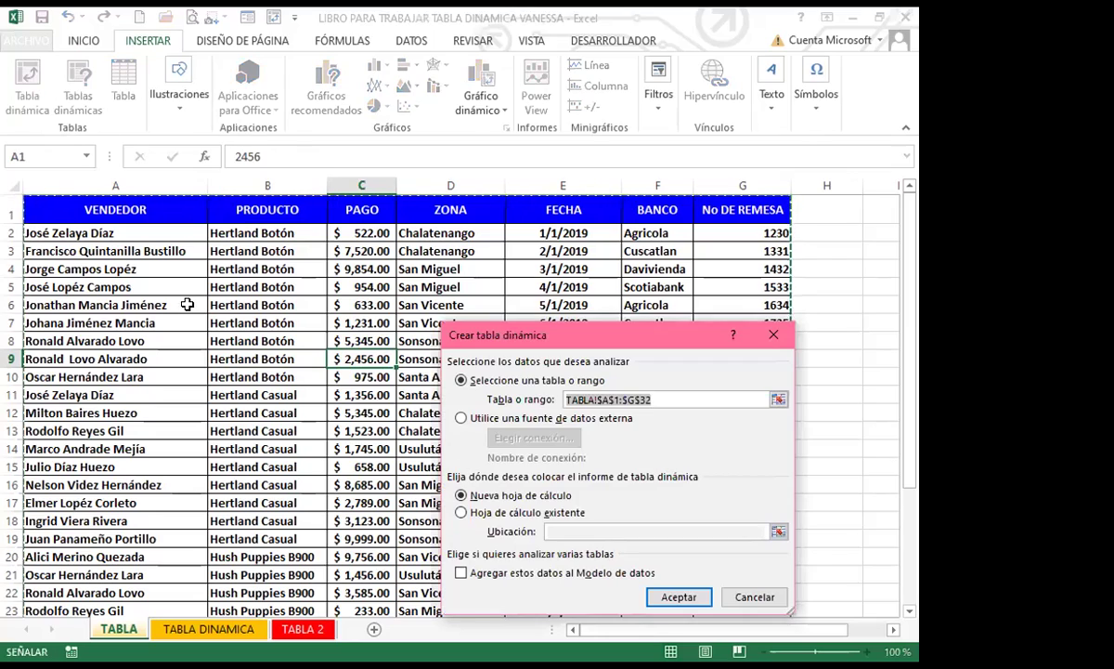
scroll(223, 391, down, 2)
scroll(336, 378, down, 6)
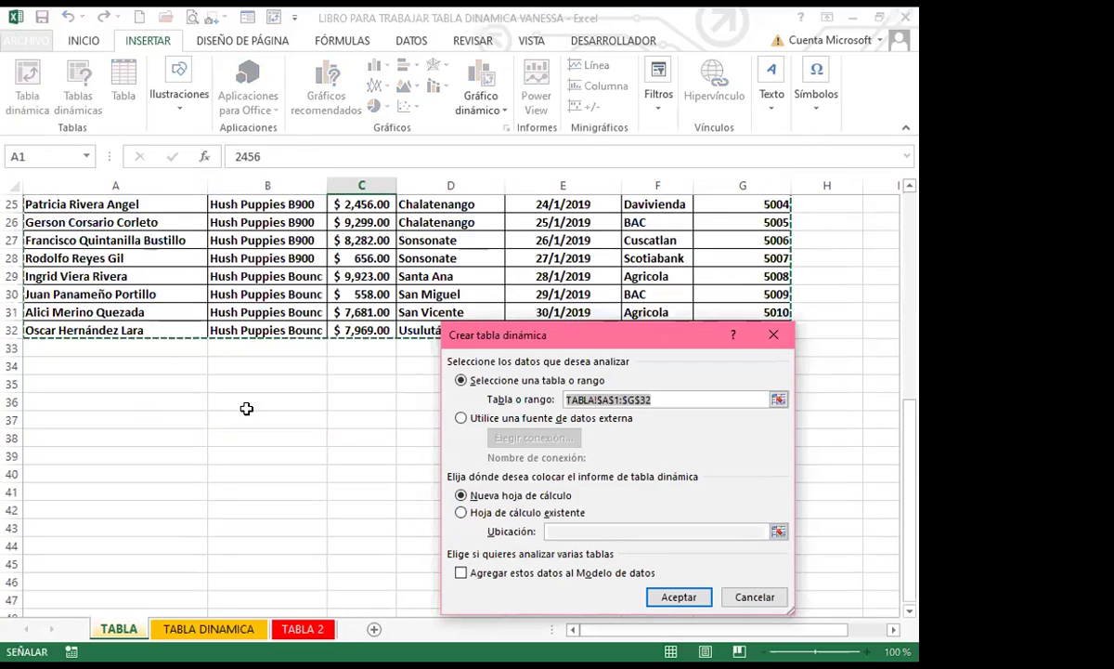
scroll(218, 416, up, 6)
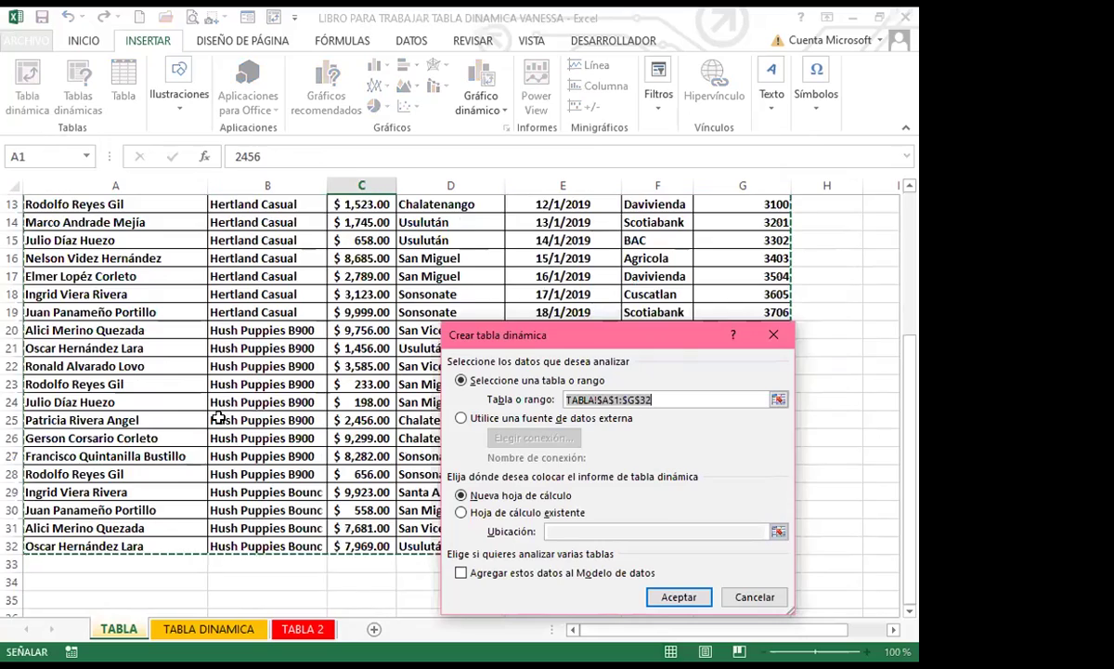
scroll(218, 417, up, 2)
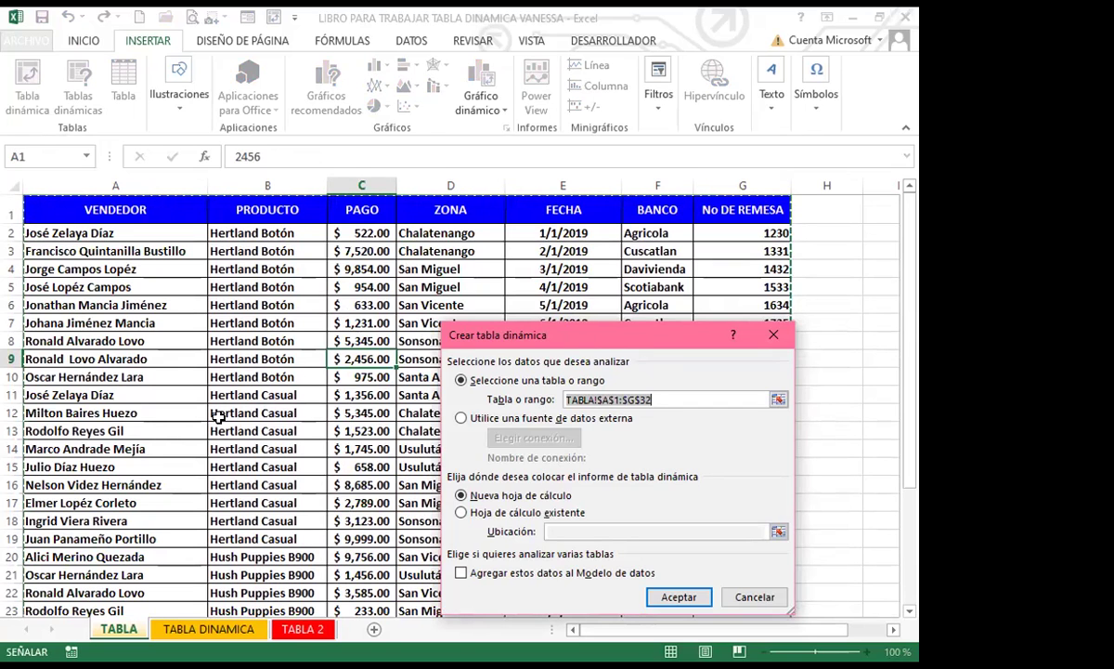
scroll(221, 426, down, 3)
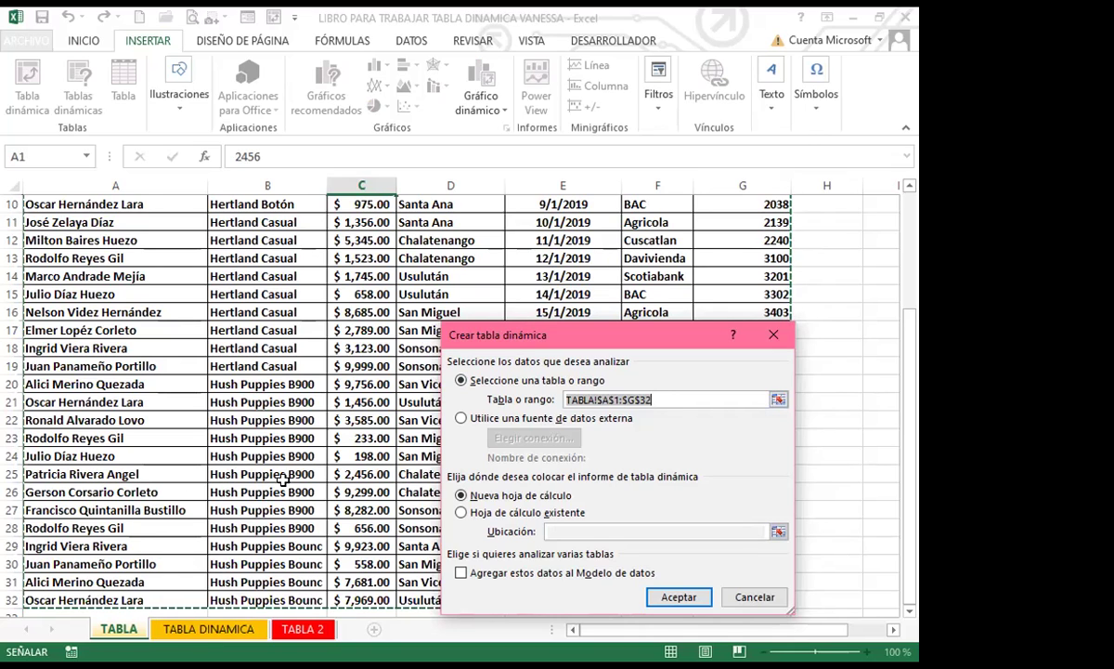
- Place the PivotTable on the existing TABLA DINAMICA sheet at cell A1 and create it
click(462, 514)
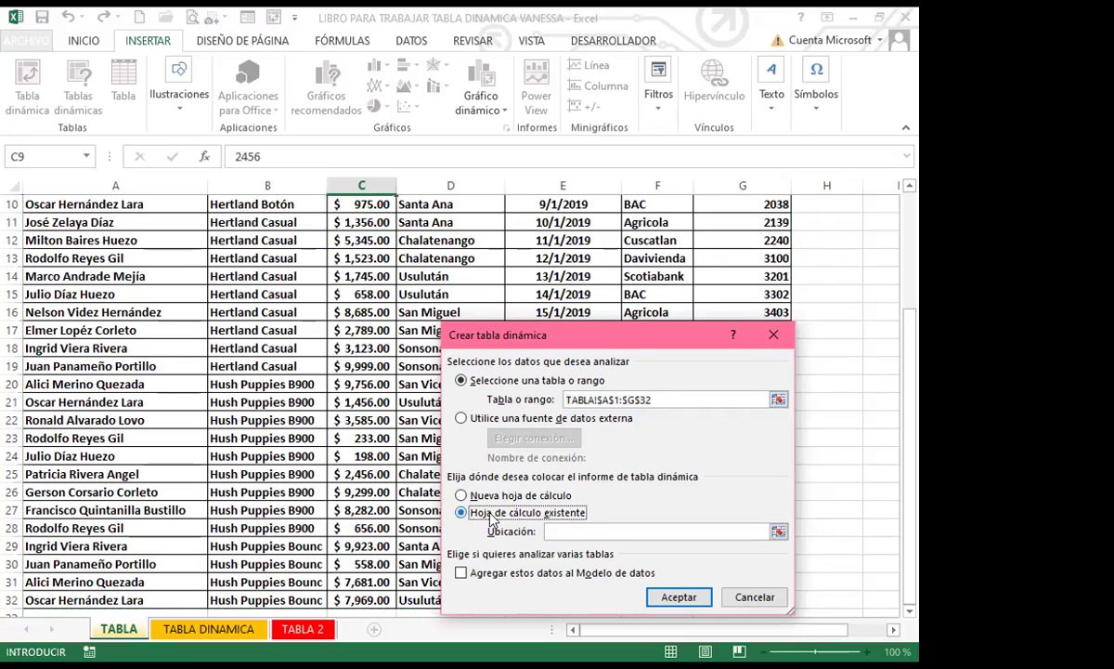
drag(628, 335, 555, 269)
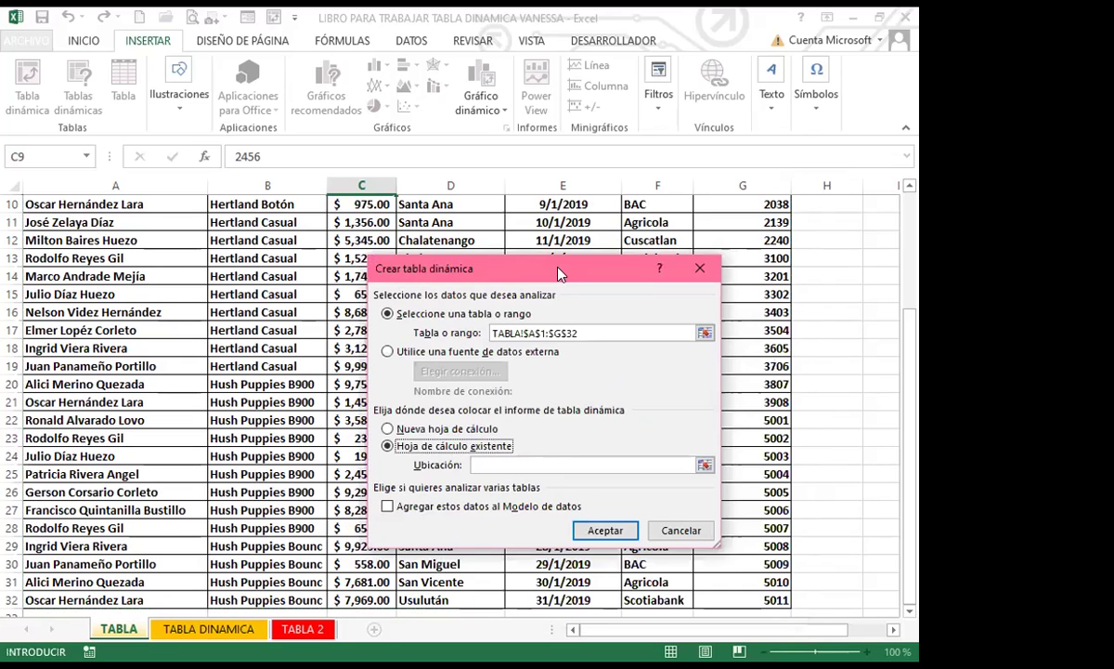
click(487, 465)
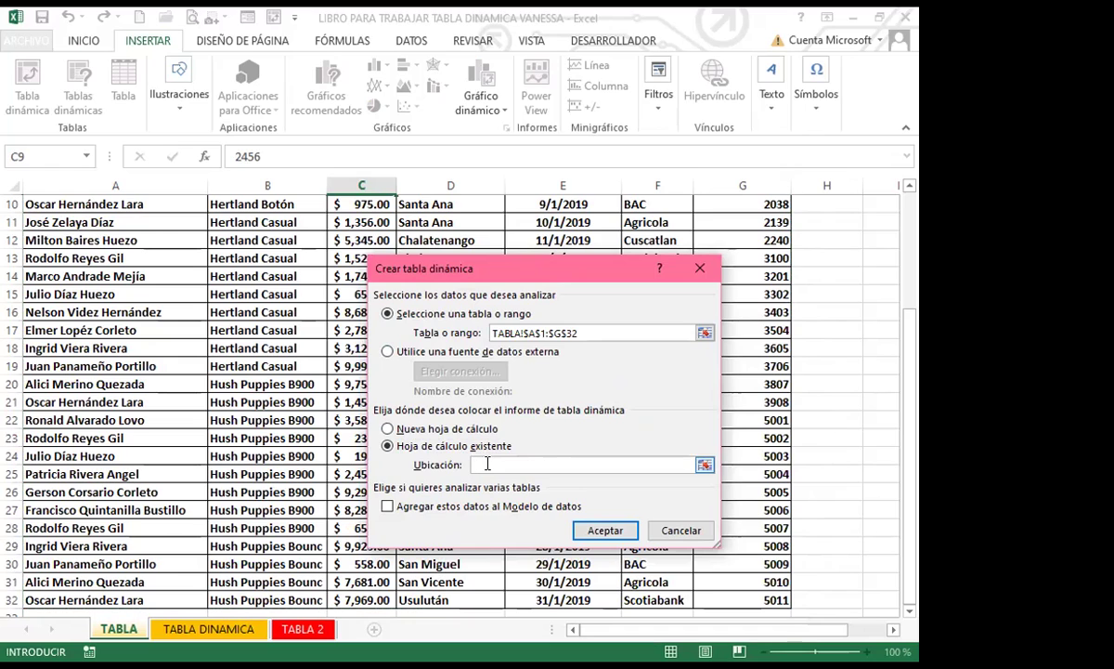
click(191, 631)
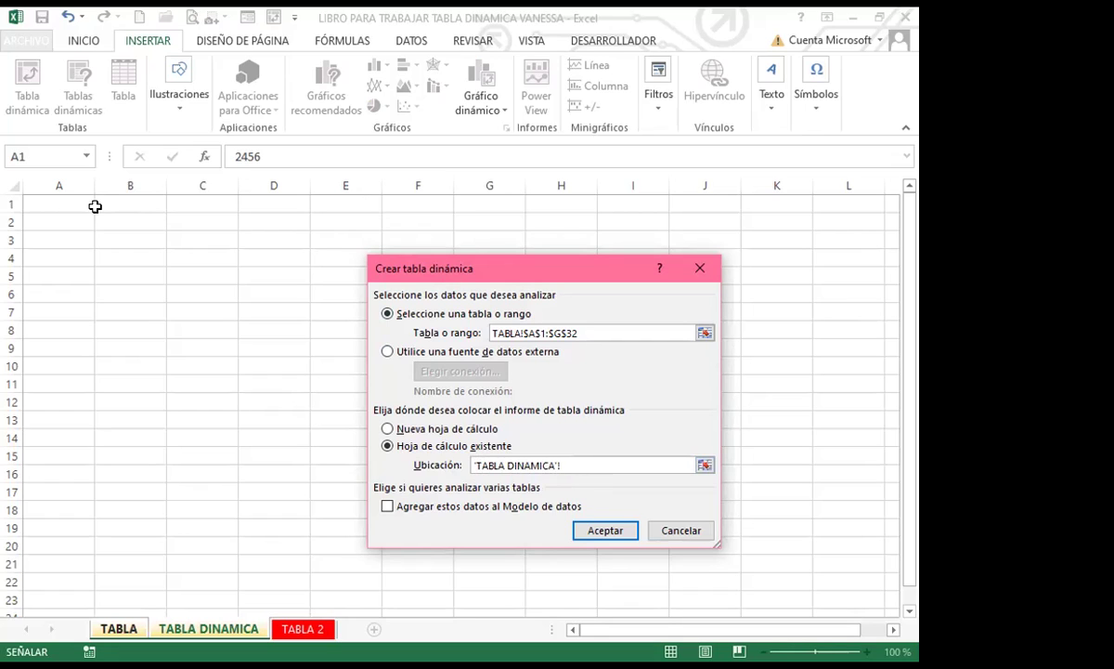
click(55, 205)
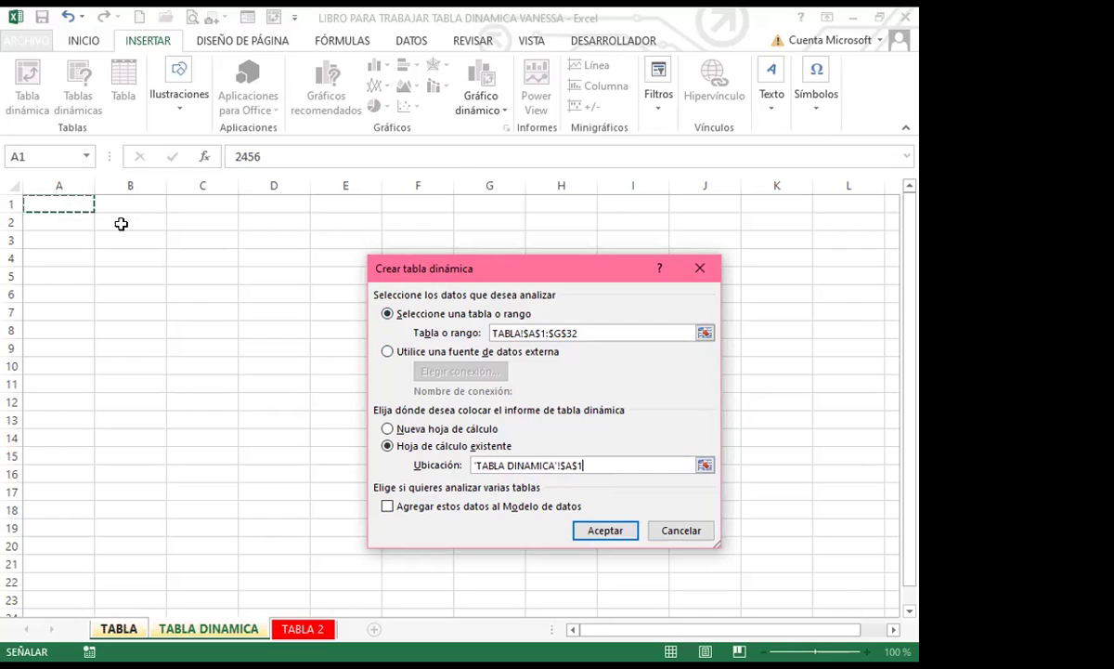
click(604, 530)
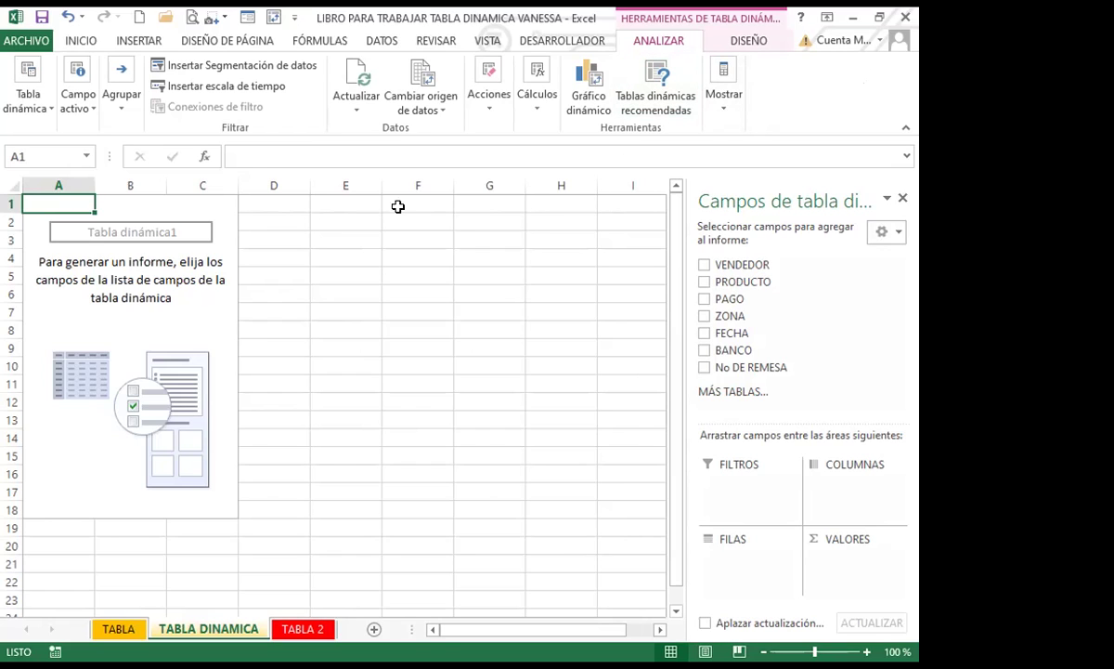
- Rename the new PivotTable on the TABLA DINAMICA sheet to EJEMPLO 1
click(186, 311)
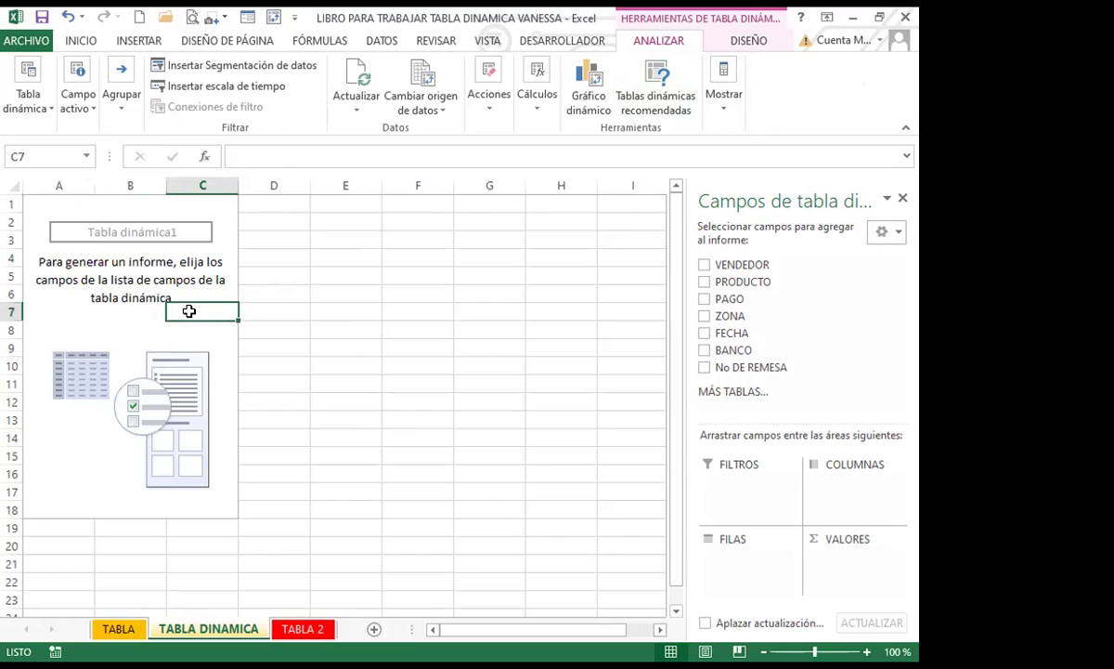
click(322, 308)
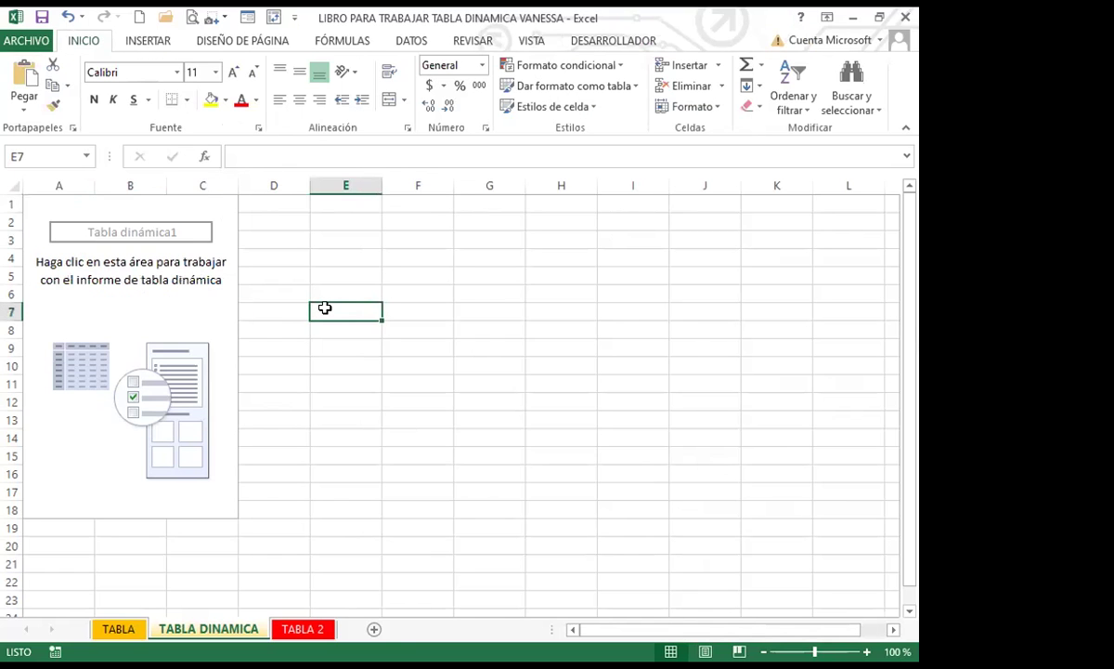
click(184, 308)
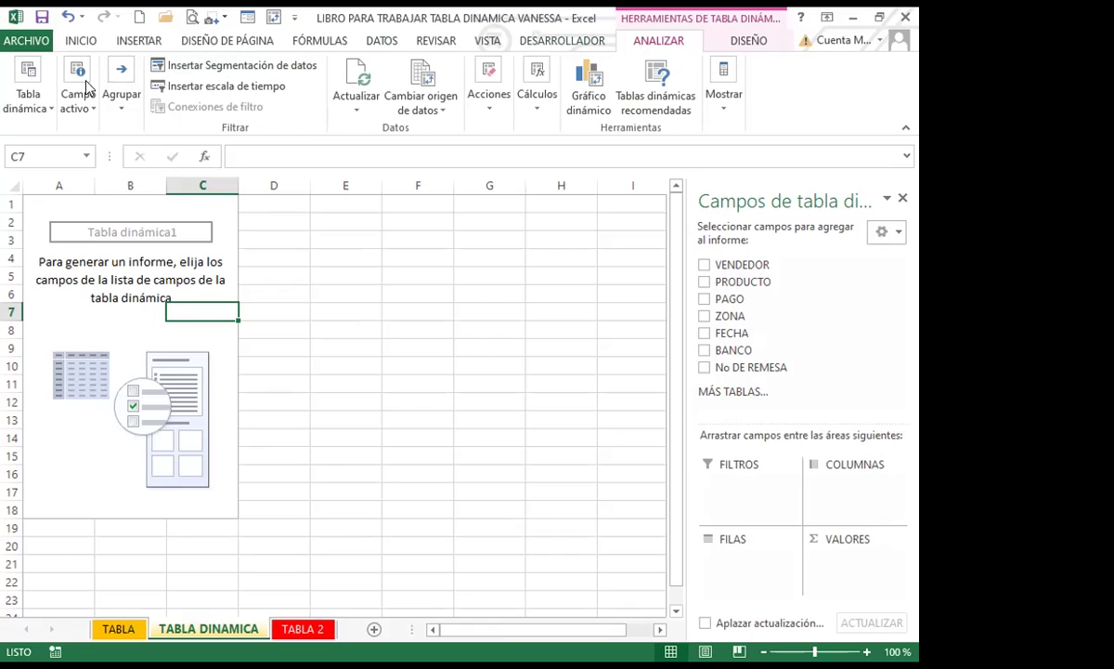
click(51, 109)
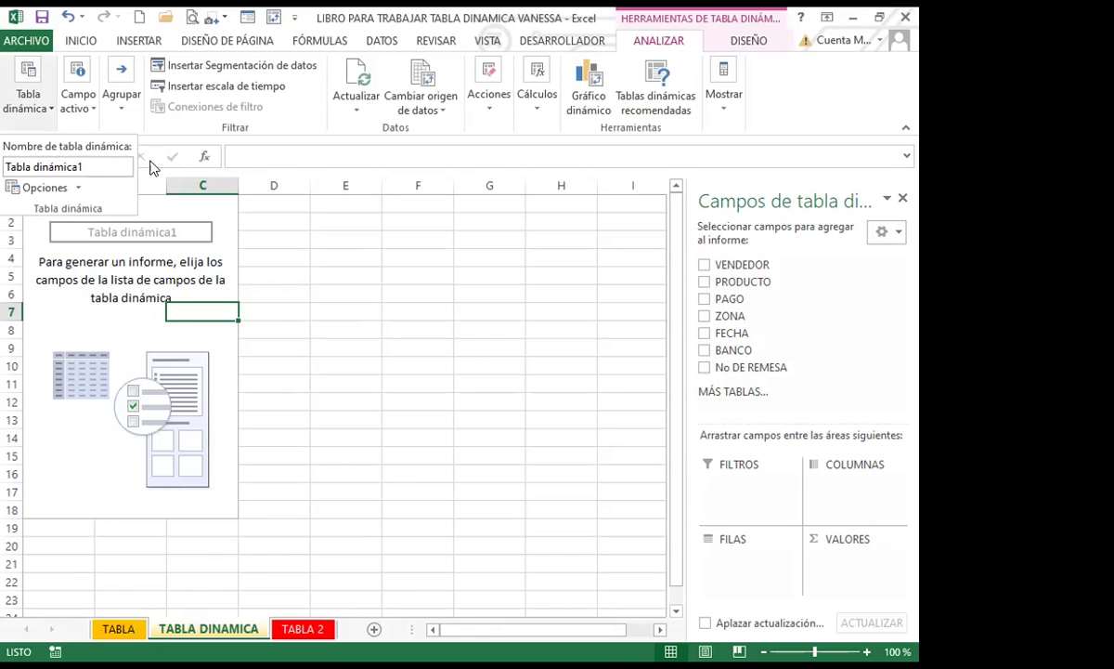
click(86, 164)
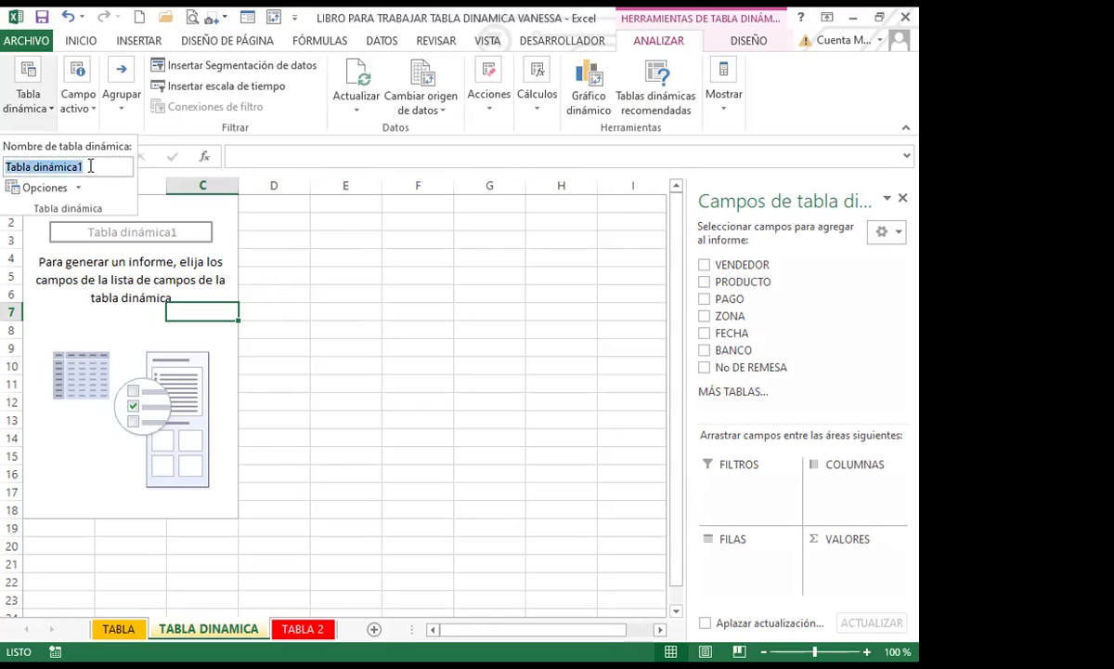
text(EJEMPLO 1)
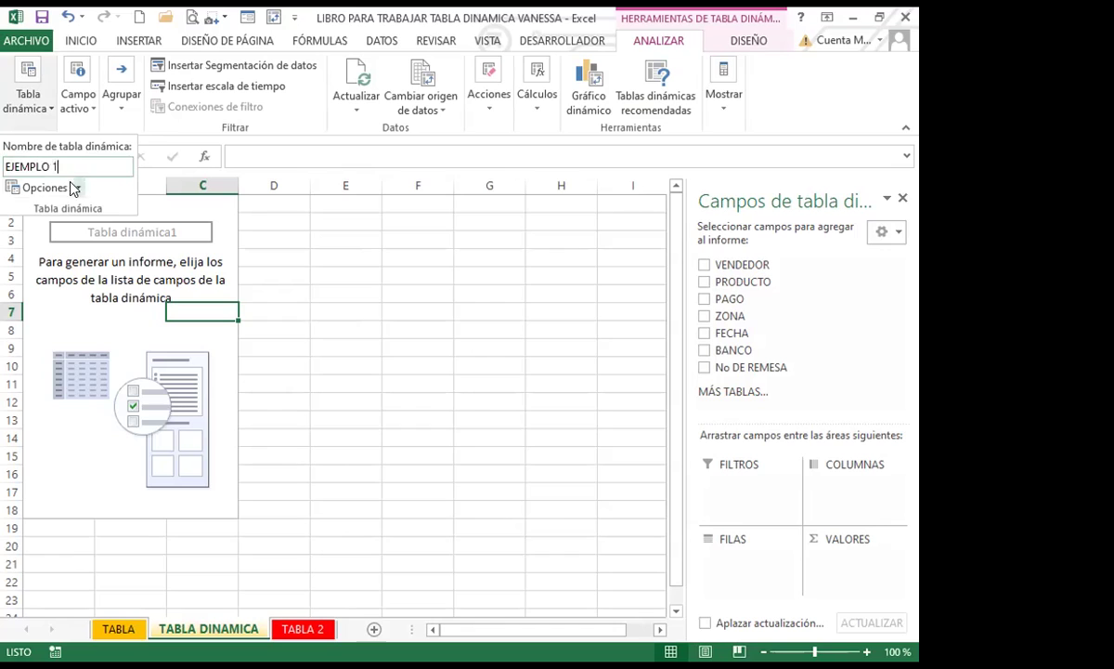
key(Return)
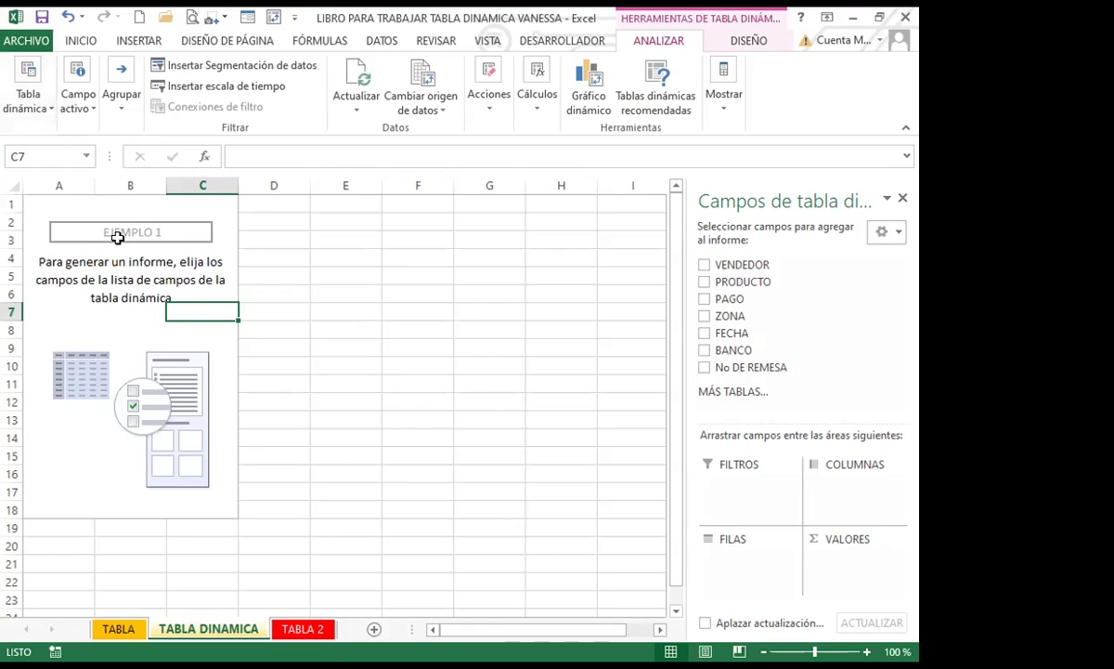
click(181, 255)
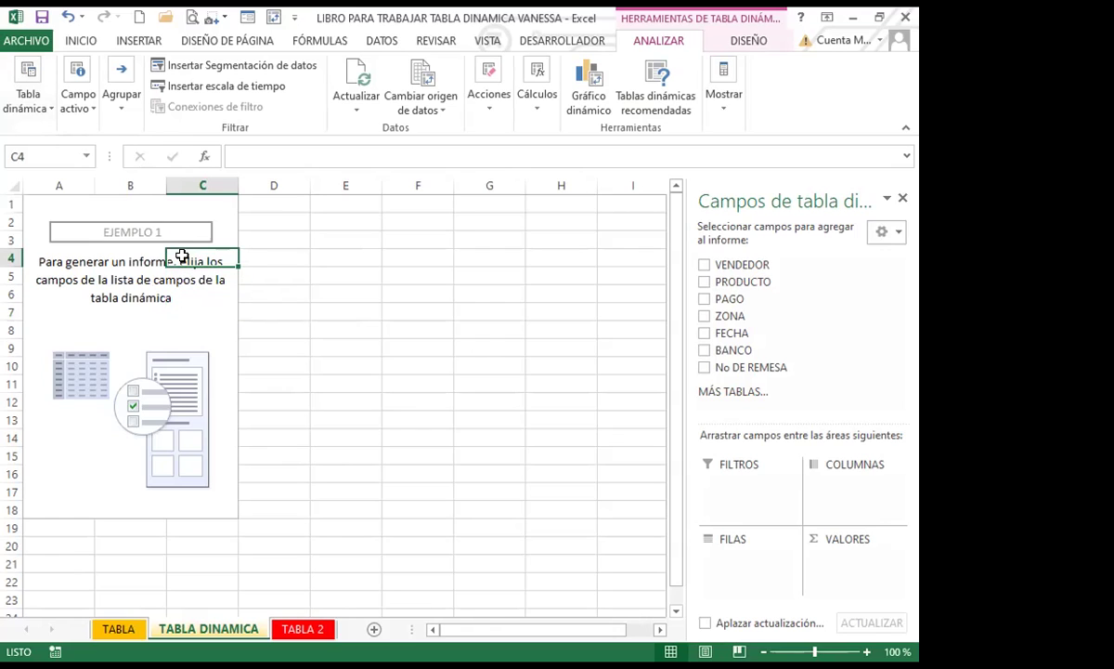
click(48, 112)
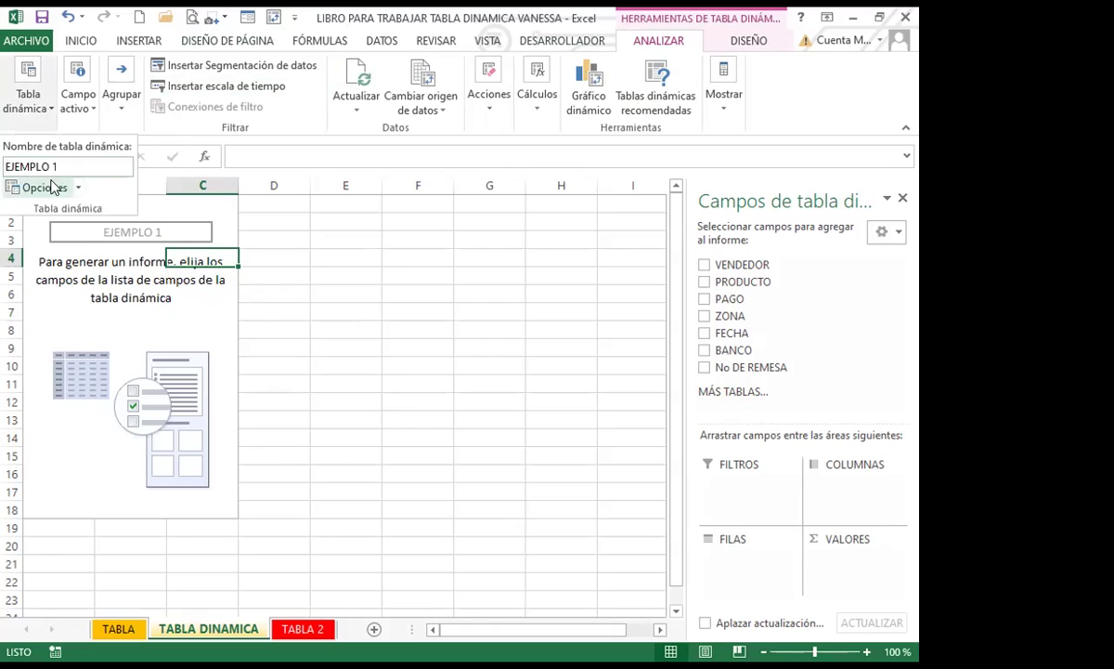
click(83, 290)
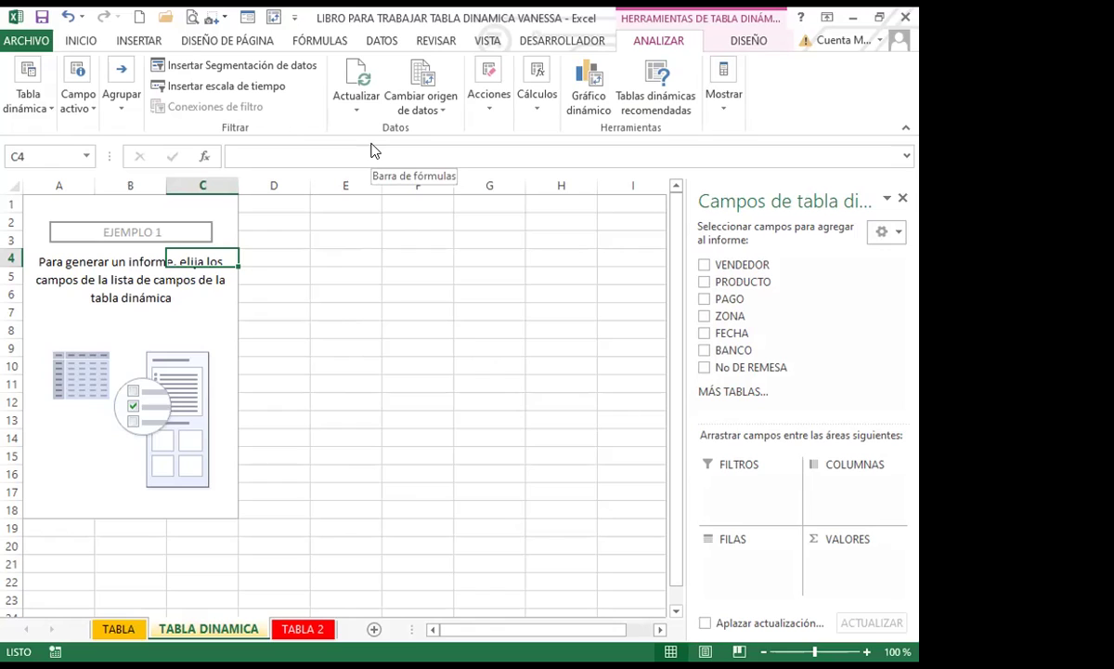
click(358, 110)
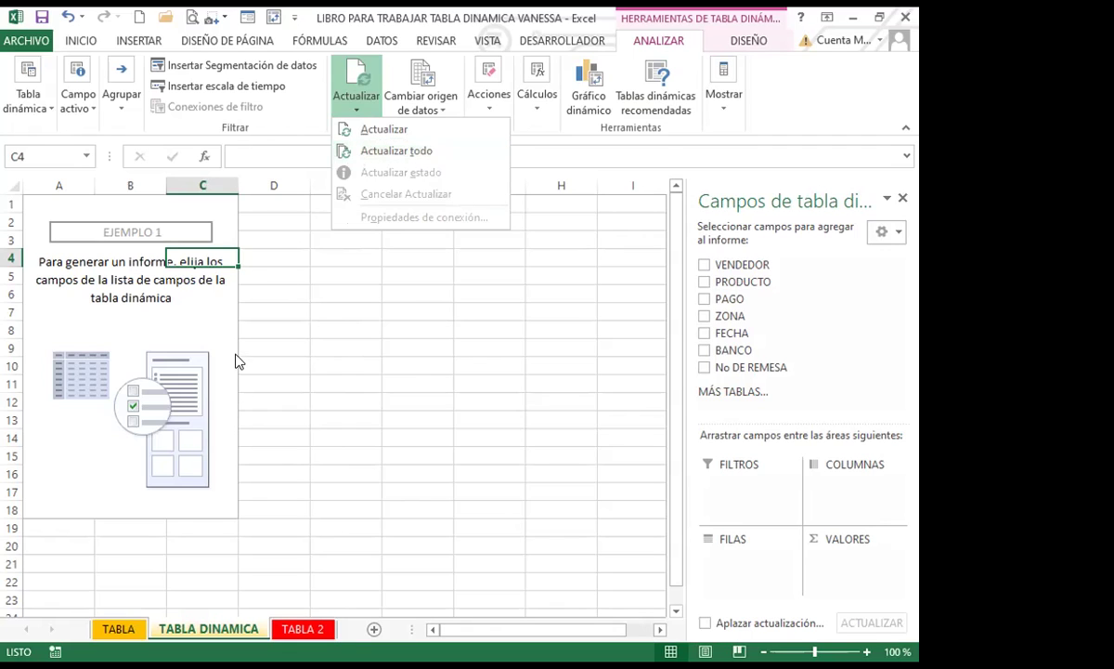
click(204, 325)
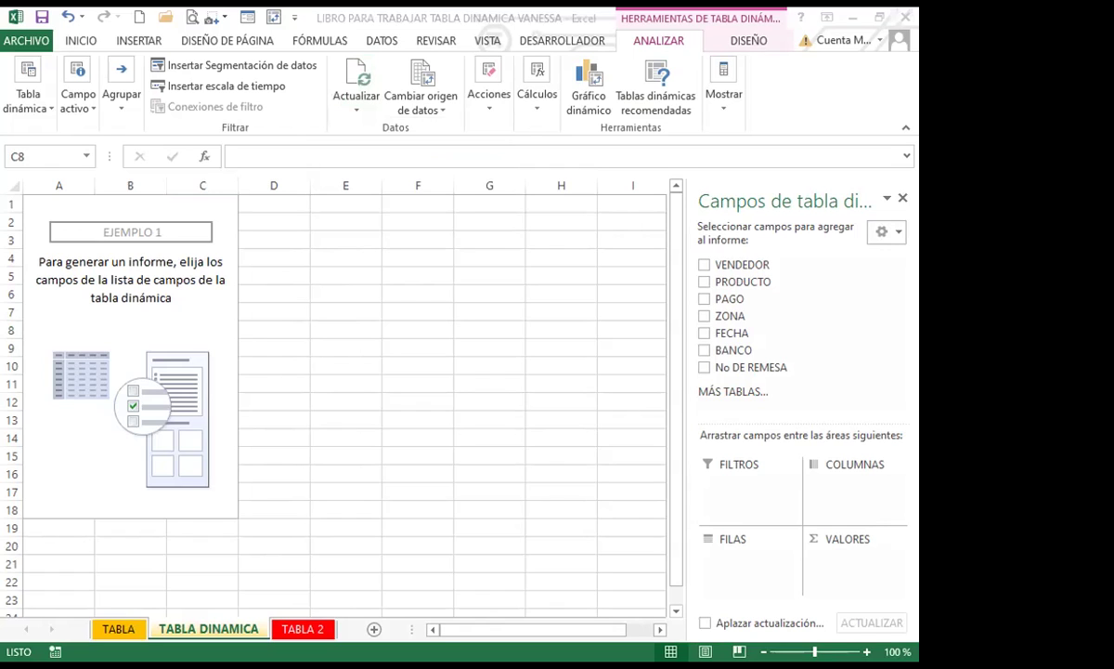
- Add the PRODUCTO and PAGO fields to the EJEMPLO 1 PivotTable
click(705, 281)
click(704, 299)
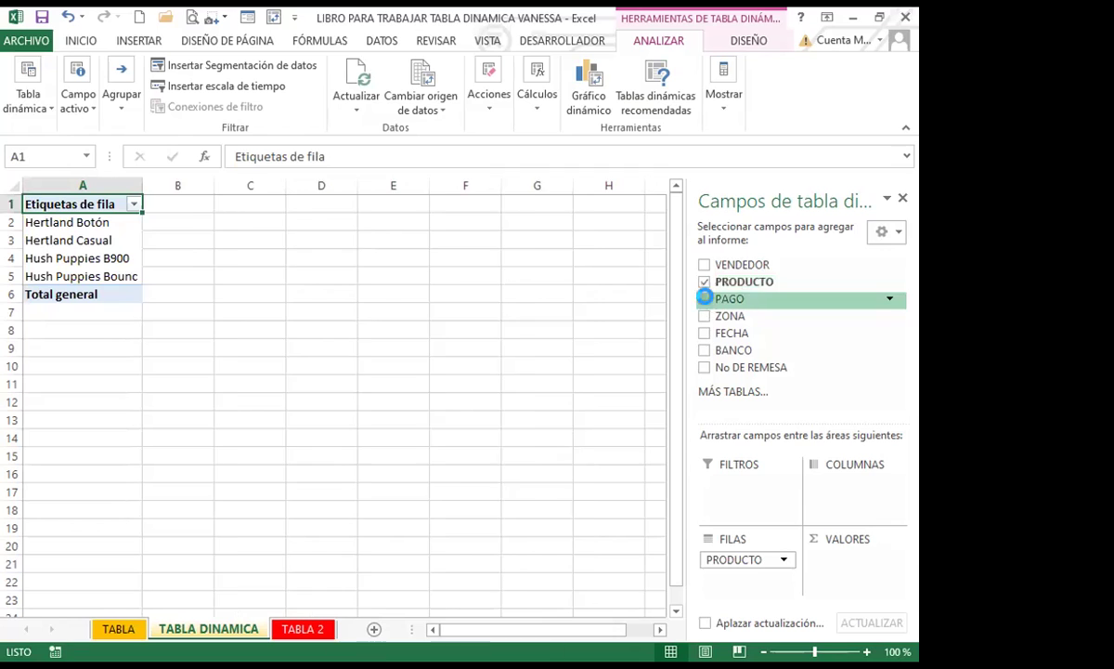
- Add the FECHA and BANCO fields to the PivotTable, with BANCO as report filter, PRODUCTO as columns and FECHA as rows
click(704, 334)
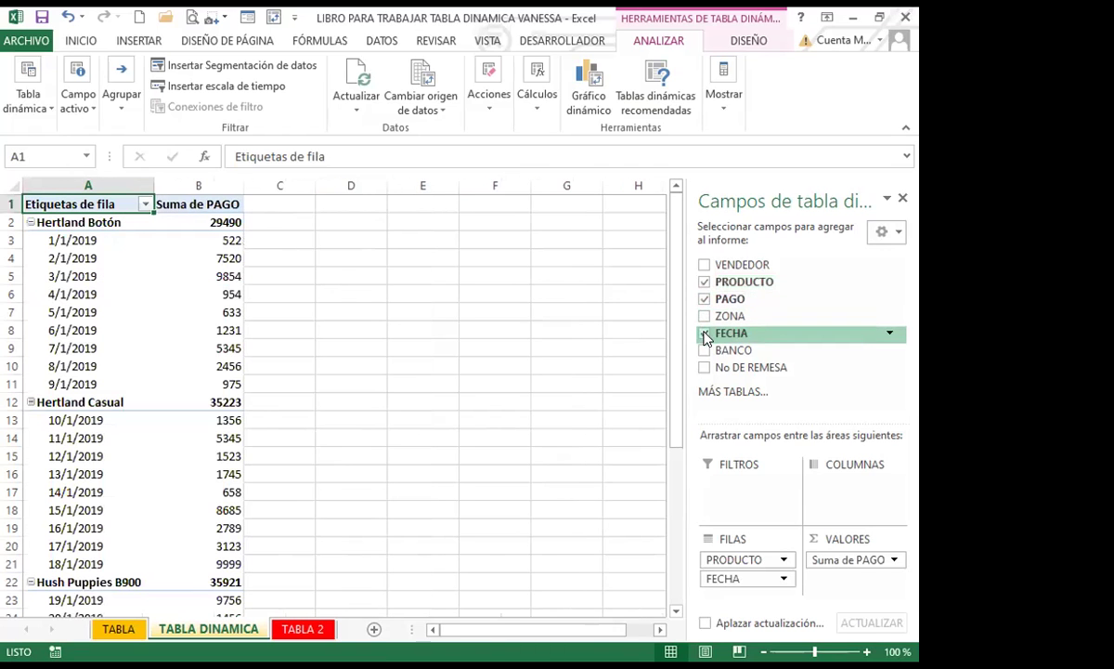
click(705, 351)
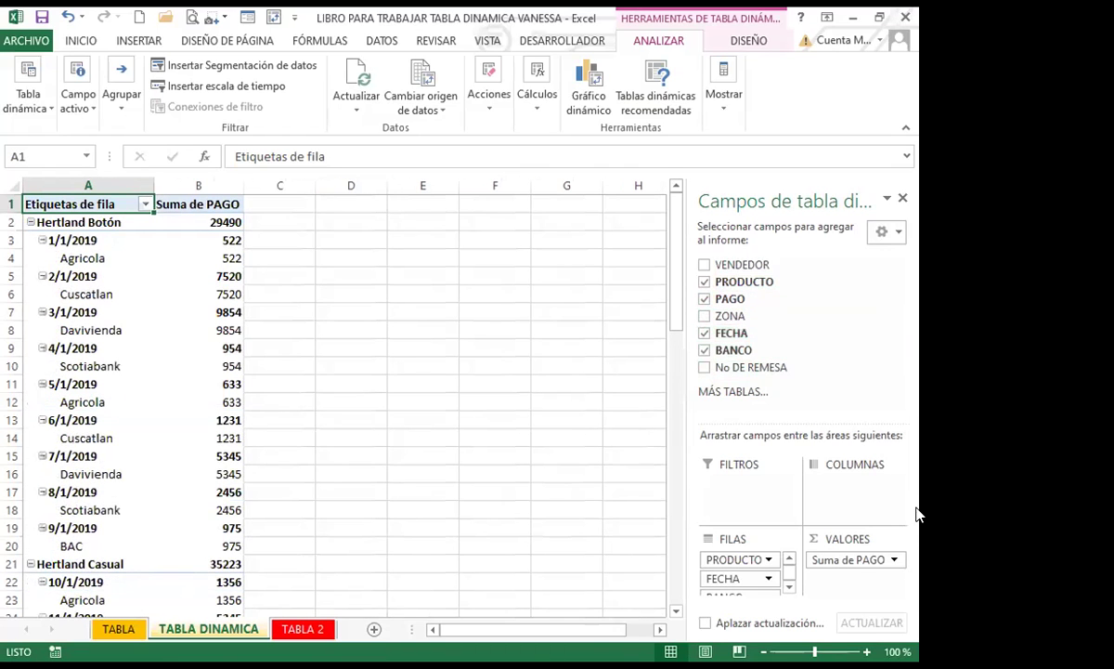
scroll(910, 516, down, 5)
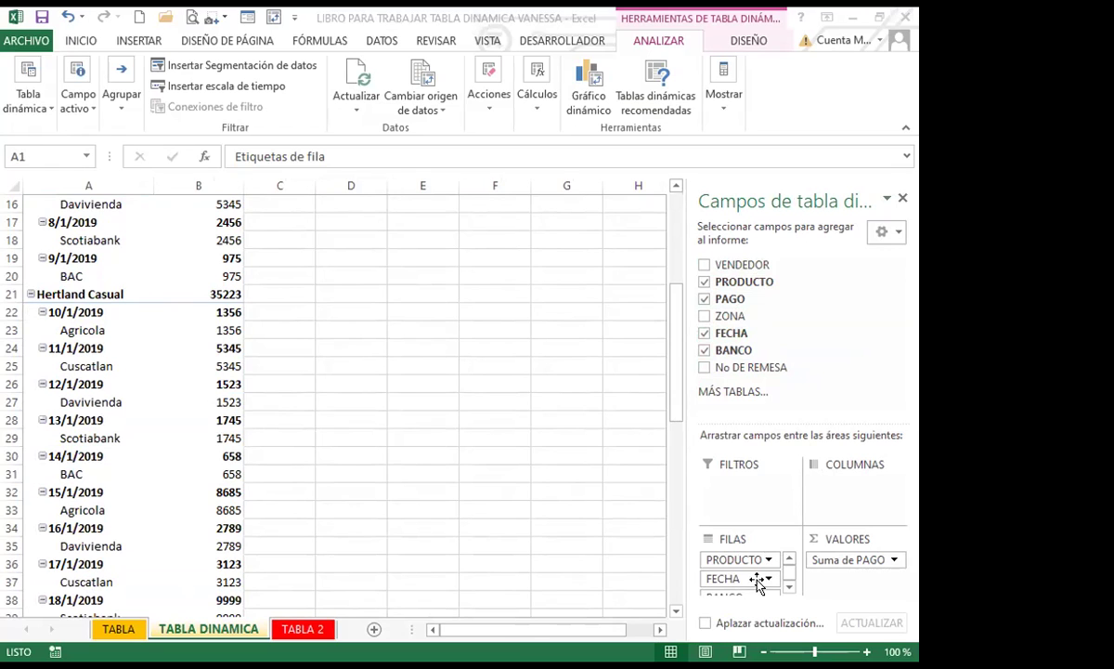
drag(757, 583, 747, 508)
drag(757, 560, 843, 500)
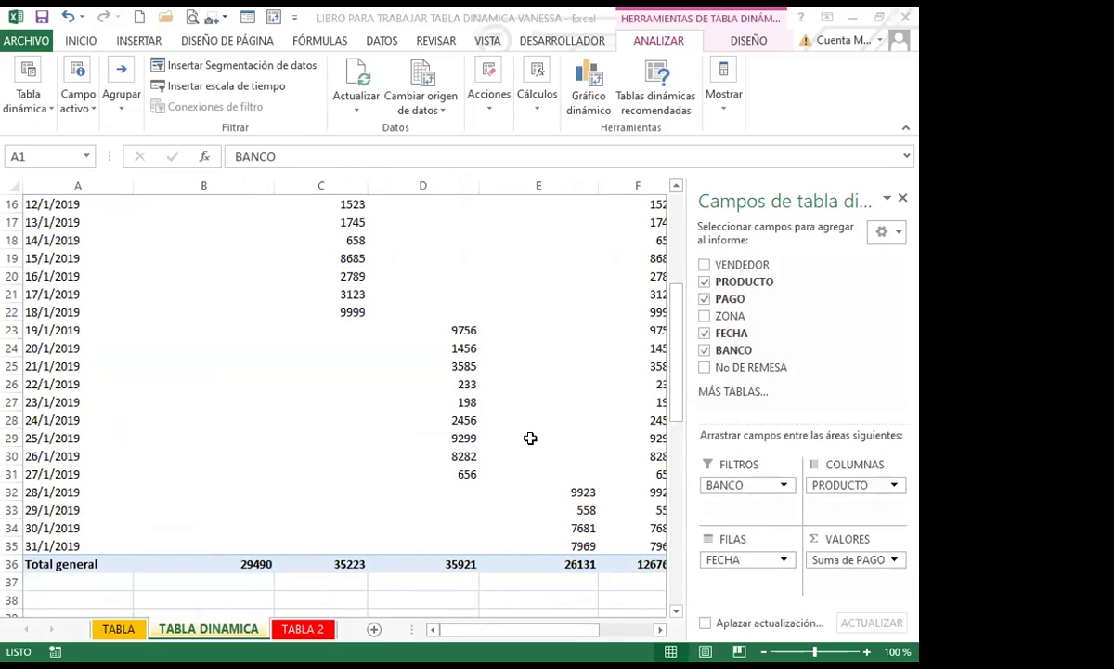
- Hide the PivotTable field list and review the report from its headings down to the grand totals
click(902, 197)
scroll(213, 291, up, 5)
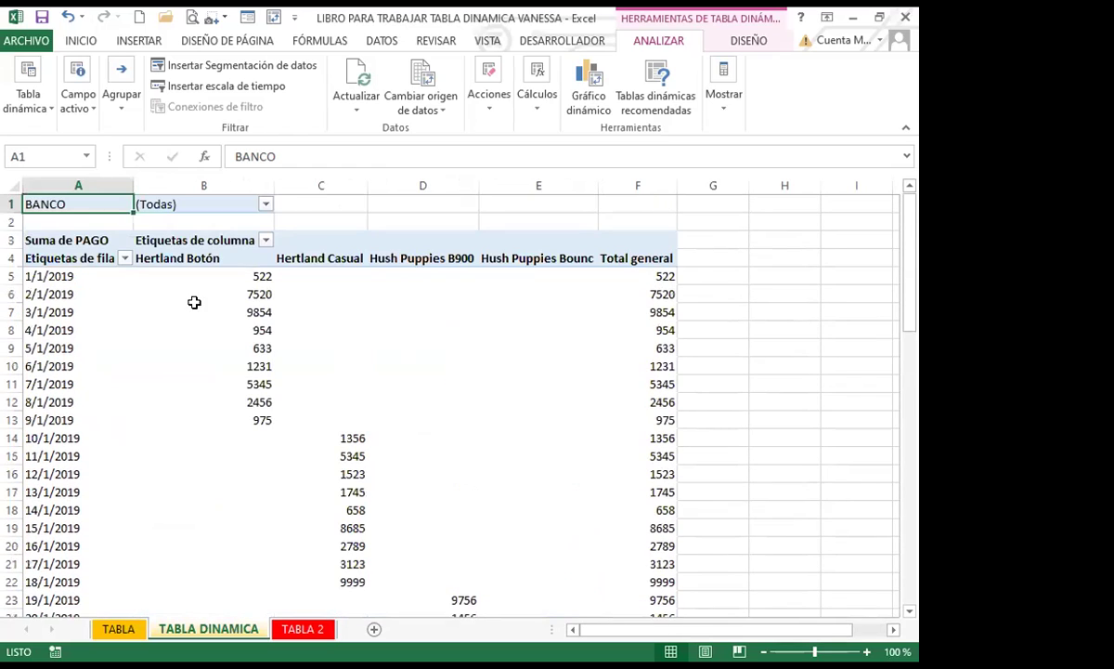
click(358, 238)
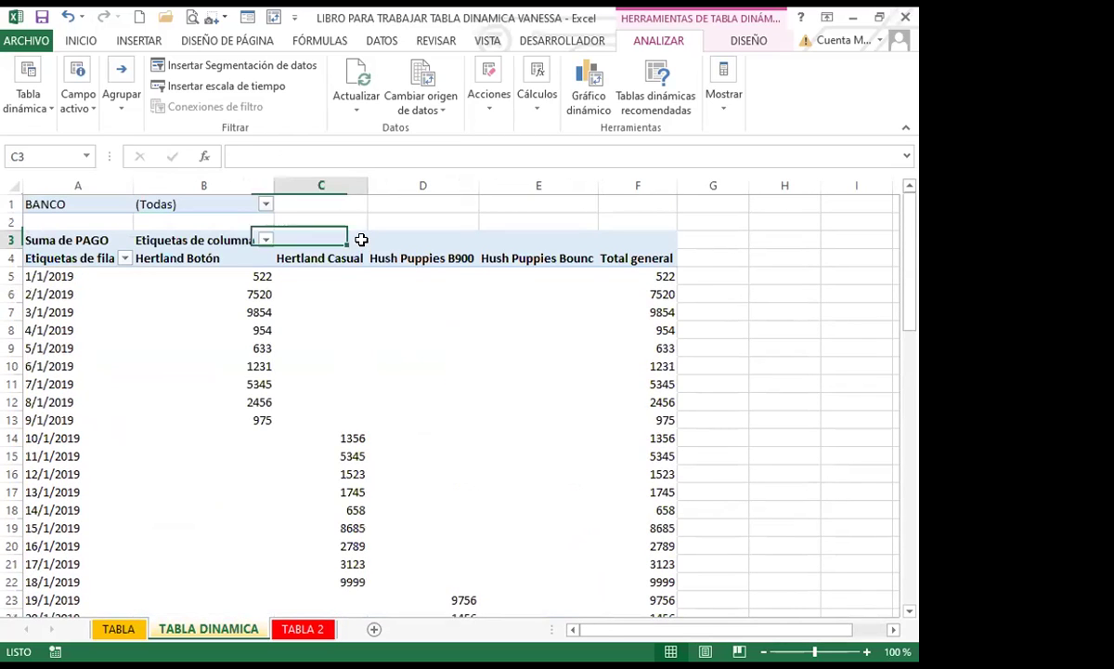
scroll(415, 484, down, 7)
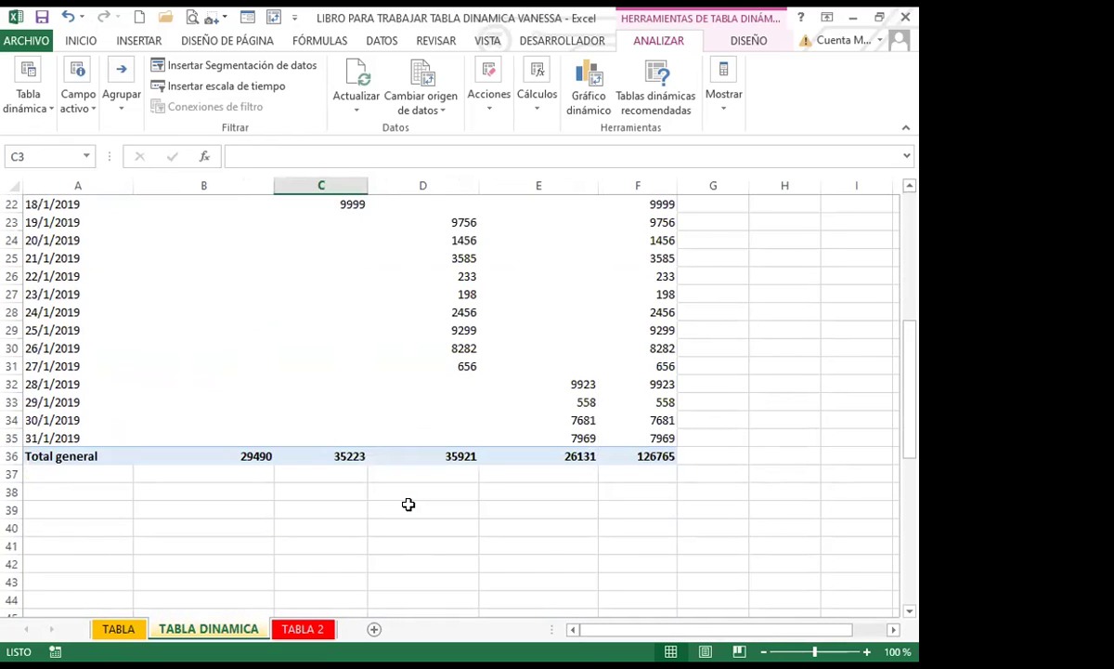
- Compare the PivotTable with the source data on the TABLA sheet and return to the TABLA DINAMICA sheet
click(111, 630)
scroll(276, 499, up, 3)
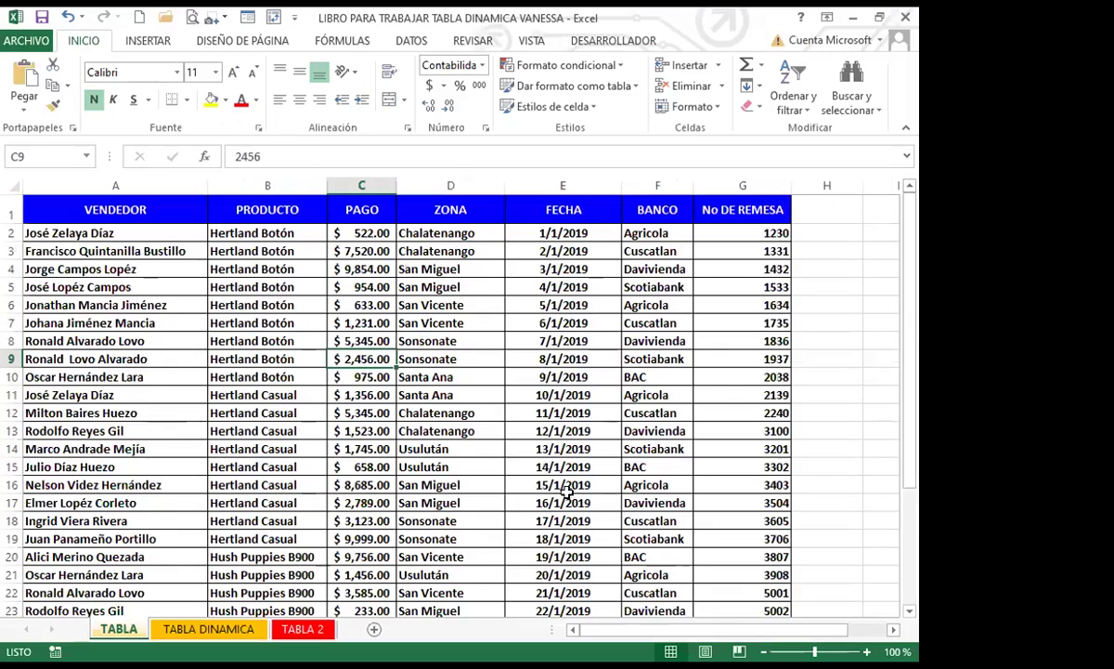
scroll(547, 483, down, 6)
scroll(572, 495, up, 3)
scroll(572, 495, up, 3)
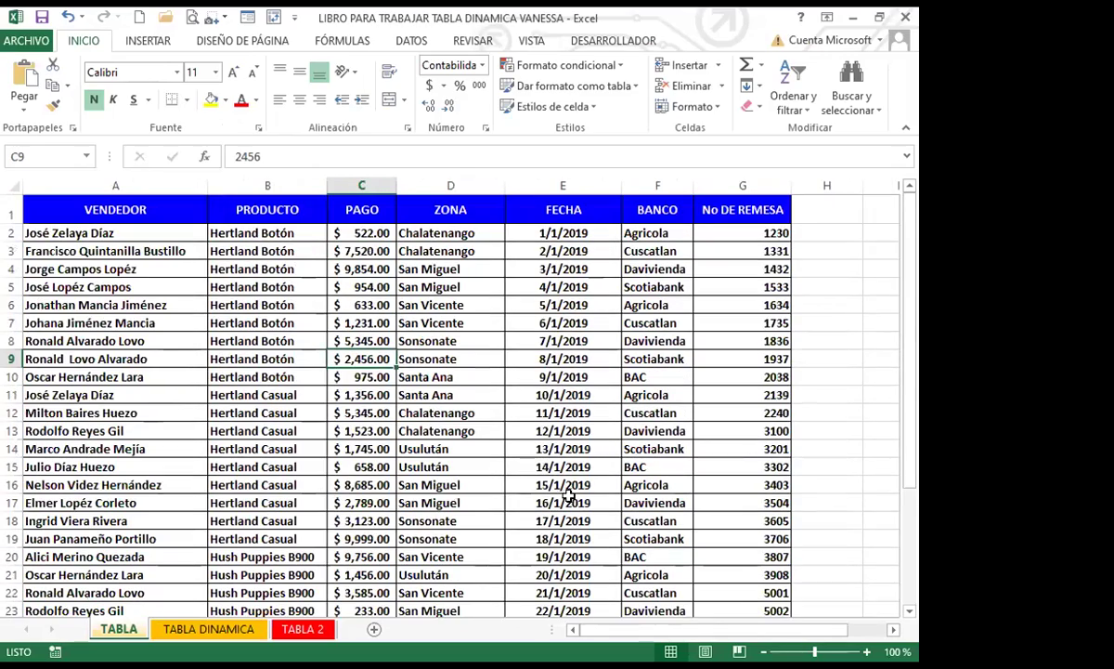
click(208, 629)
scroll(298, 467, up, 2)
scroll(298, 467, up, 5)
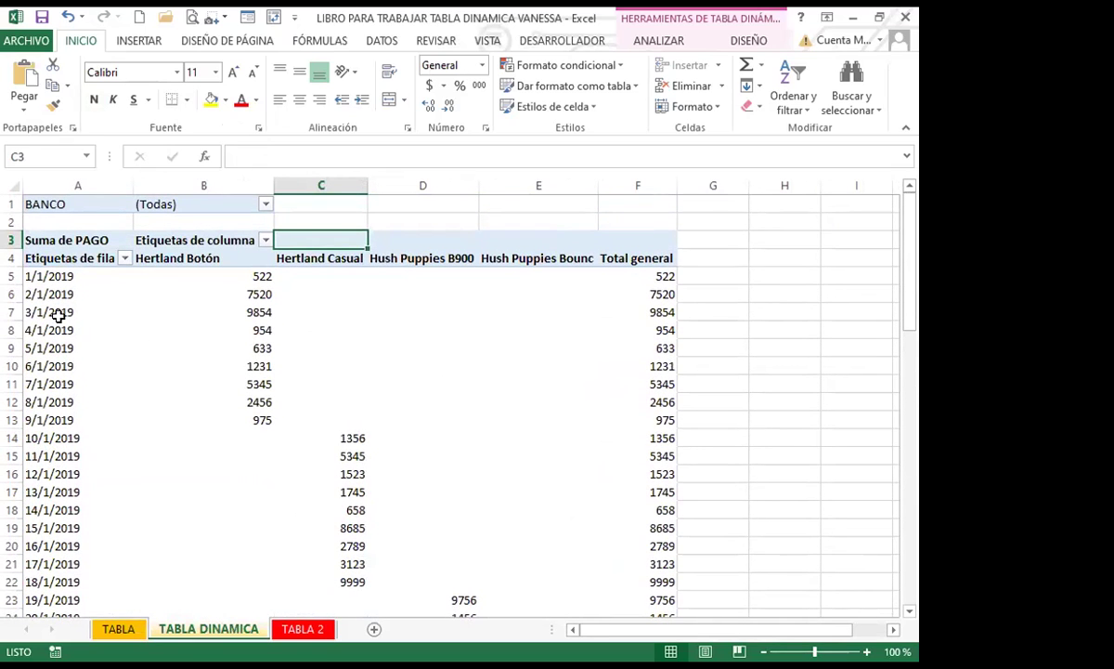
click(536, 449)
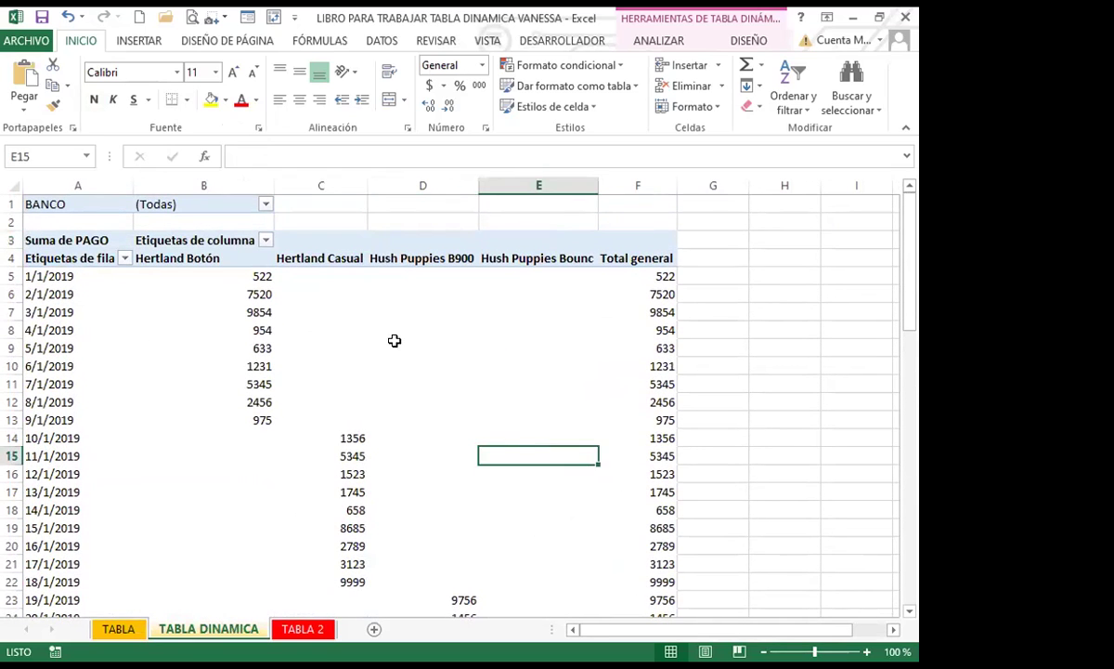
- Show the PivotTable field list again and add the ZONA field to the column area below PRODUCTO
click(658, 40)
click(724, 98)
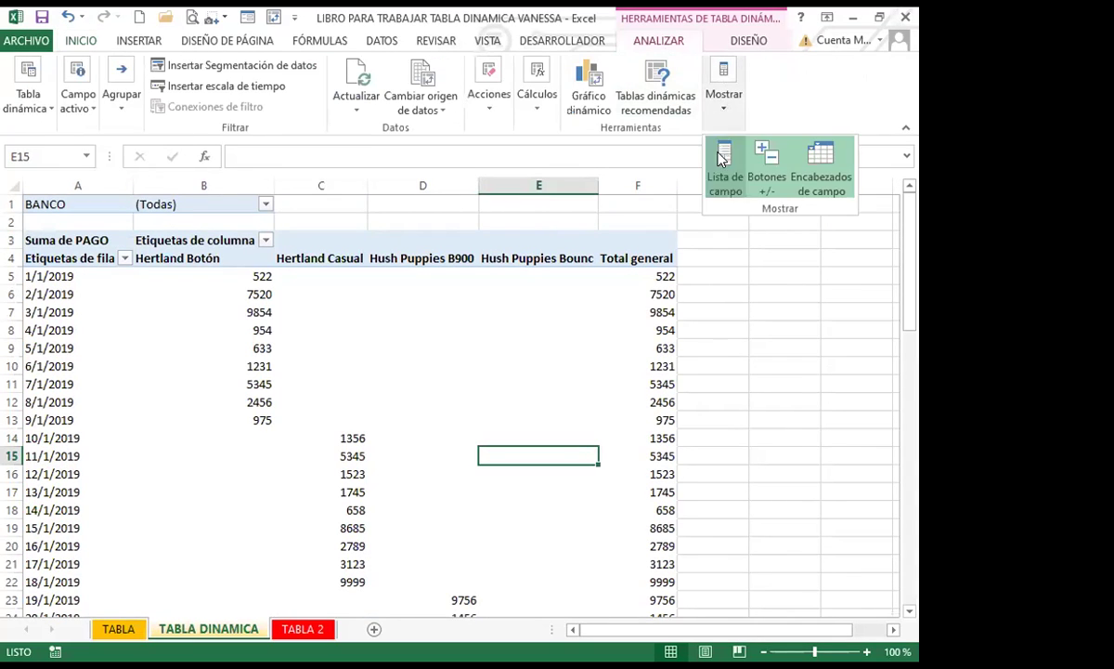
click(720, 153)
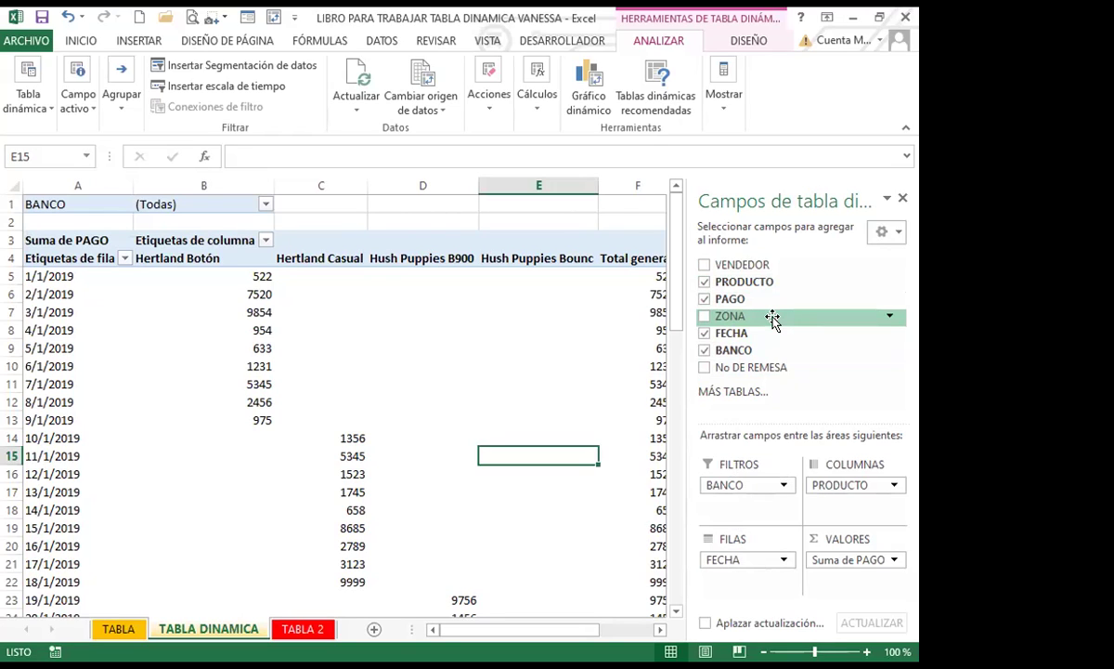
click(703, 316)
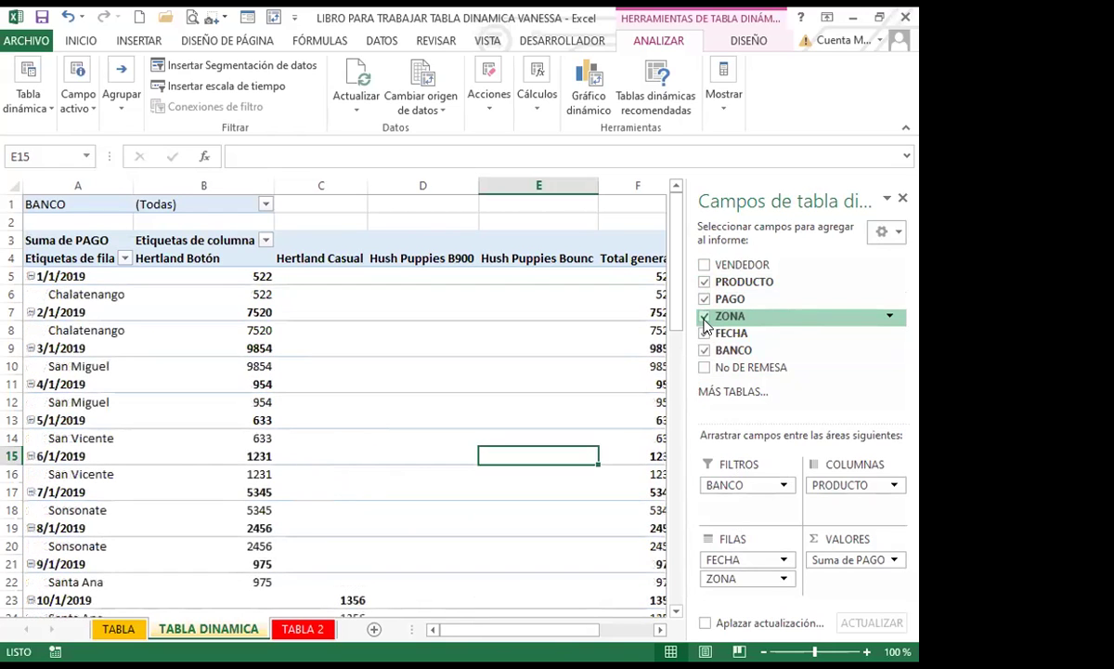
drag(751, 580, 841, 507)
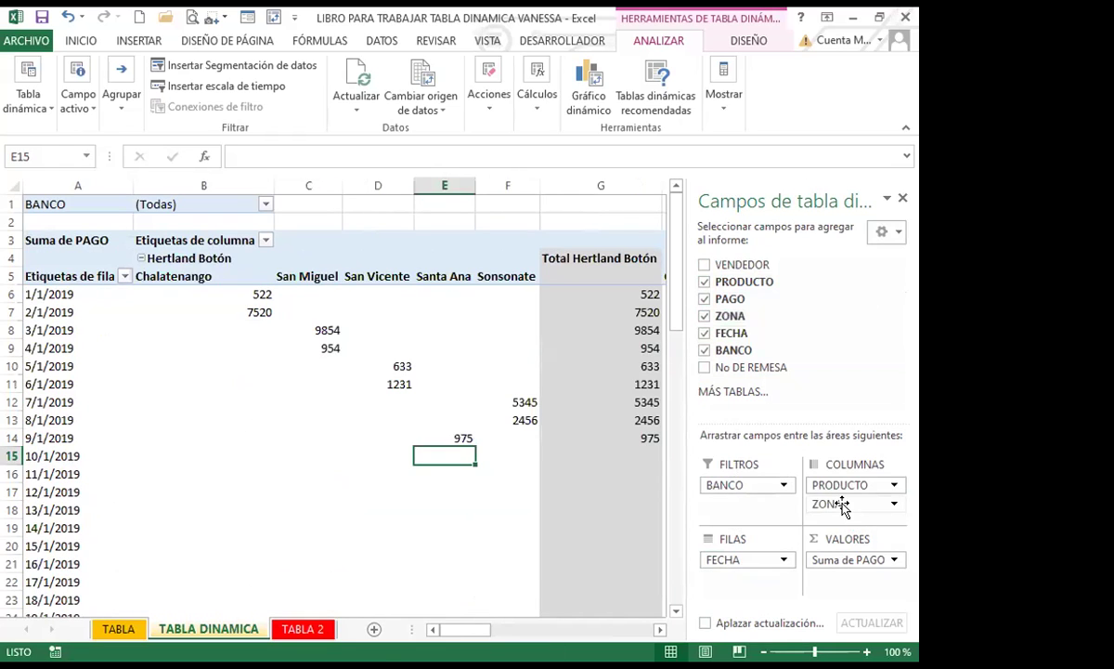
- Review the zone columns under each product across the report and remove the ZONA field from the PivotTable
drag(473, 634, 650, 629)
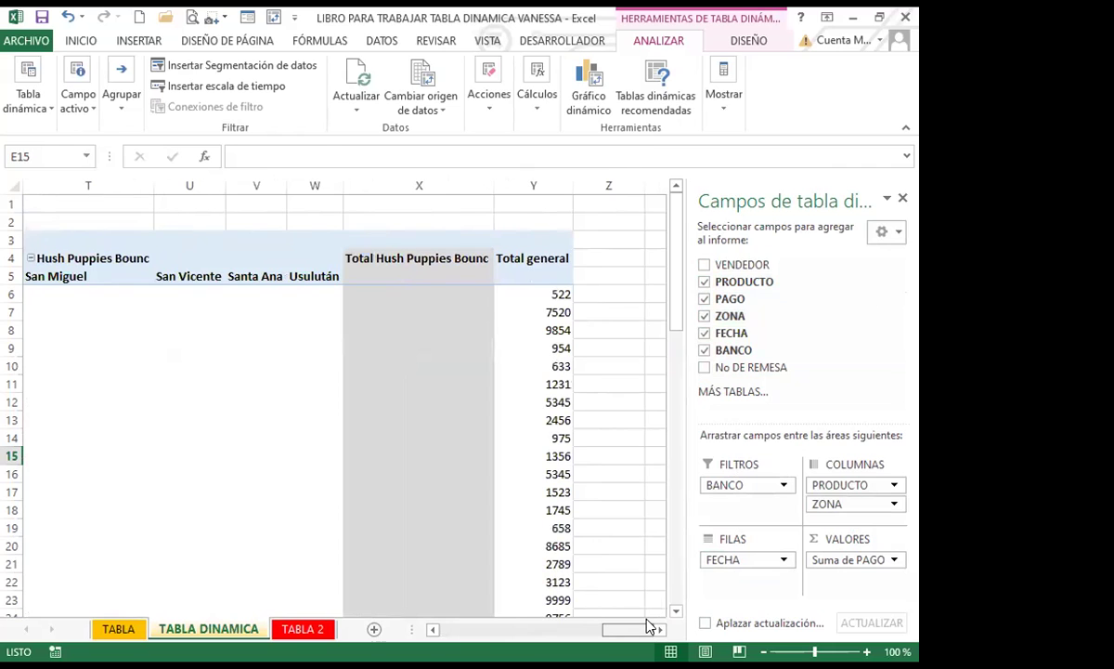
drag(650, 627, 562, 637)
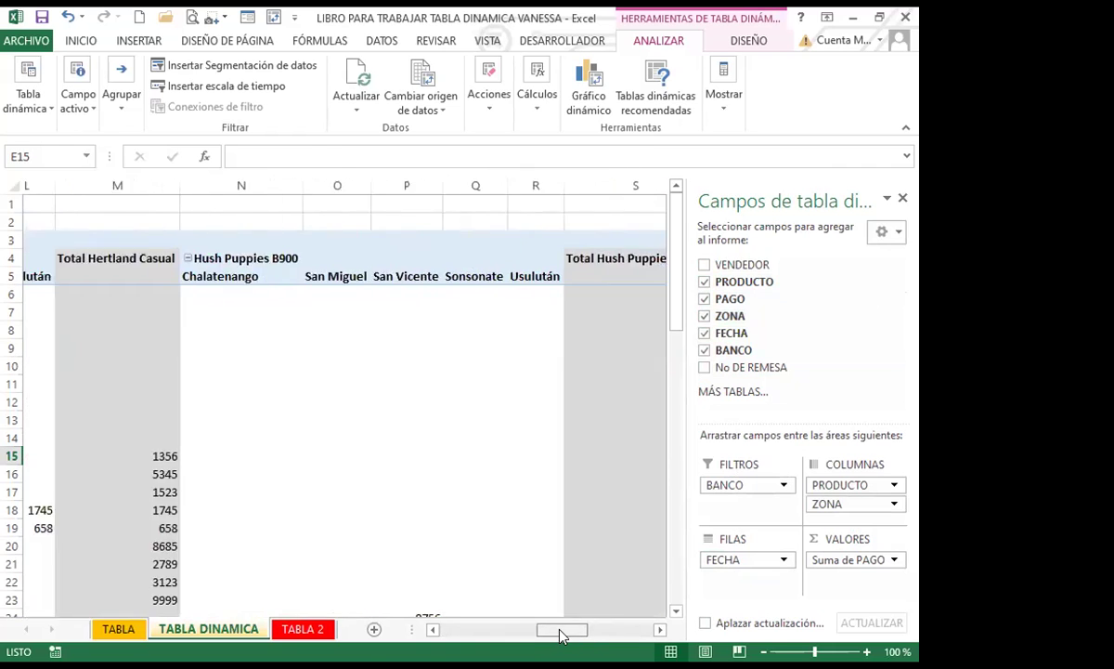
scroll(562, 637, left, 2)
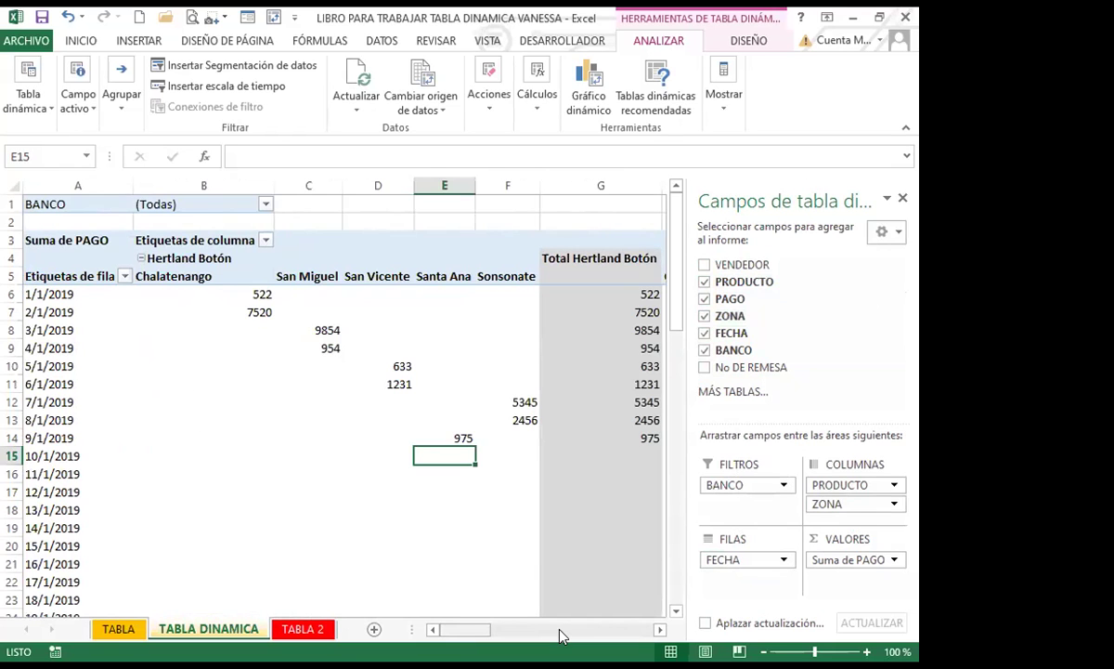
scroll(559, 637, right, 6)
scroll(560, 635, left, 6)
click(893, 503)
drag(891, 509, 743, 350)
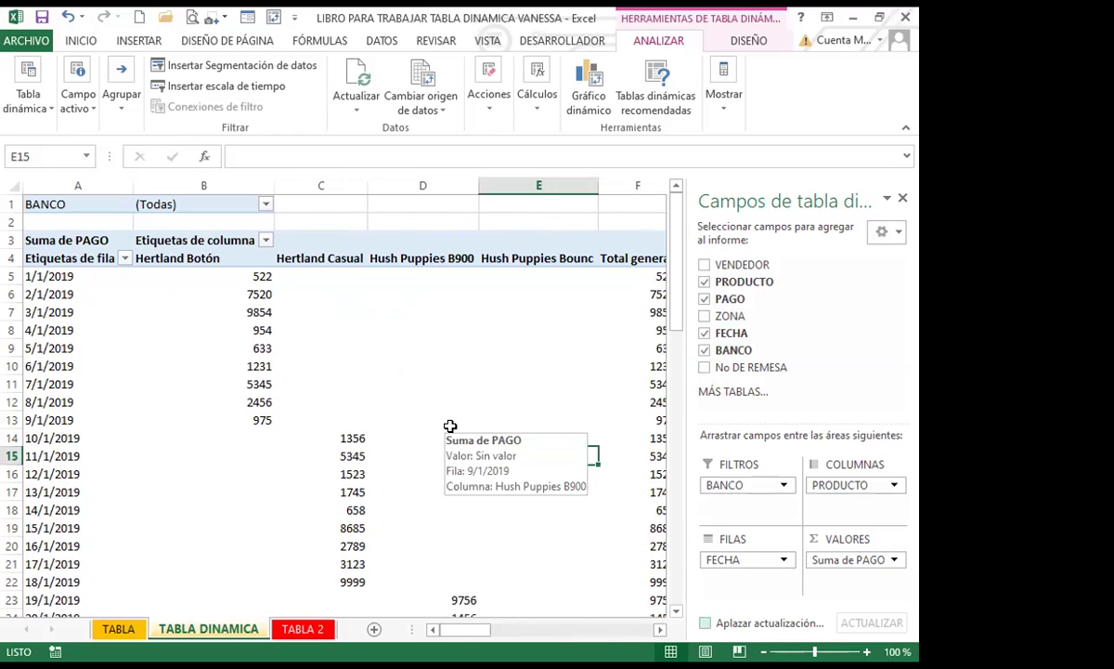
- Hide the field list and examine the payments per date and product down to the grand total row
click(902, 198)
scroll(299, 420, down, 8)
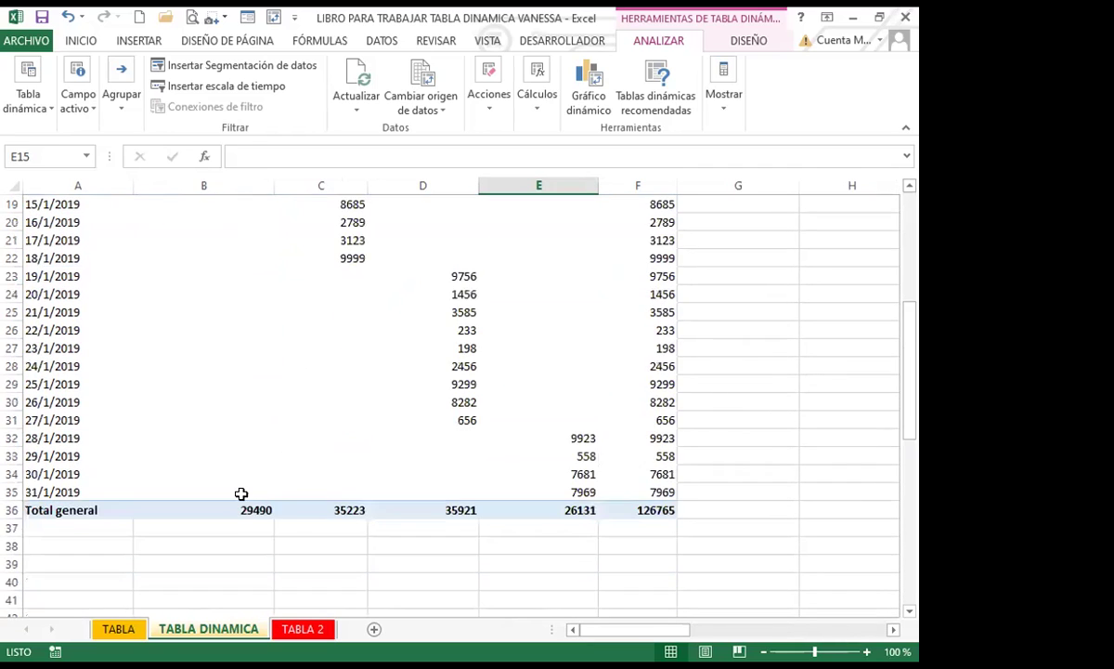
scroll(383, 455, up, 8)
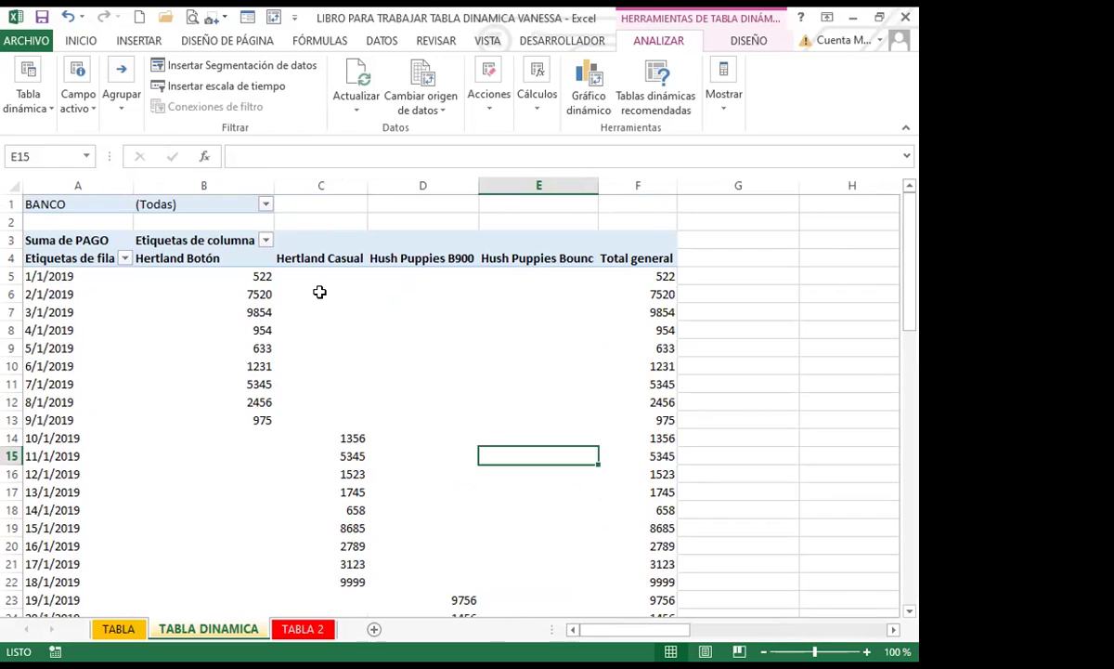
mouse_move(320, 291)
click(13, 294)
drag(13, 294, 13, 364)
click(249, 405)
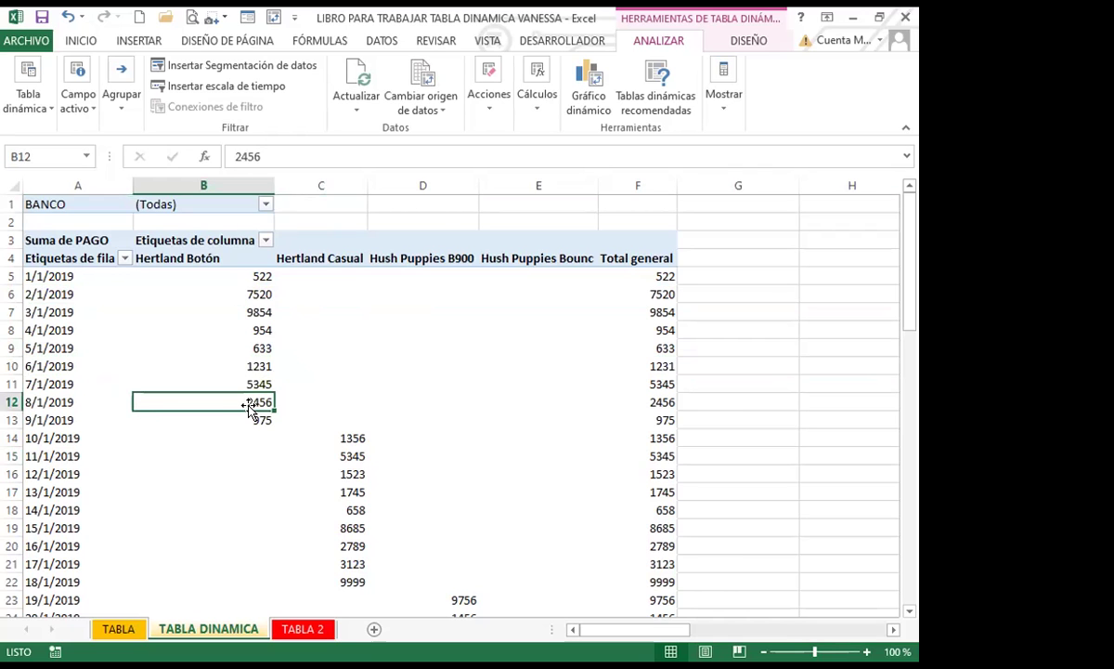
scroll(393, 388, down, 7)
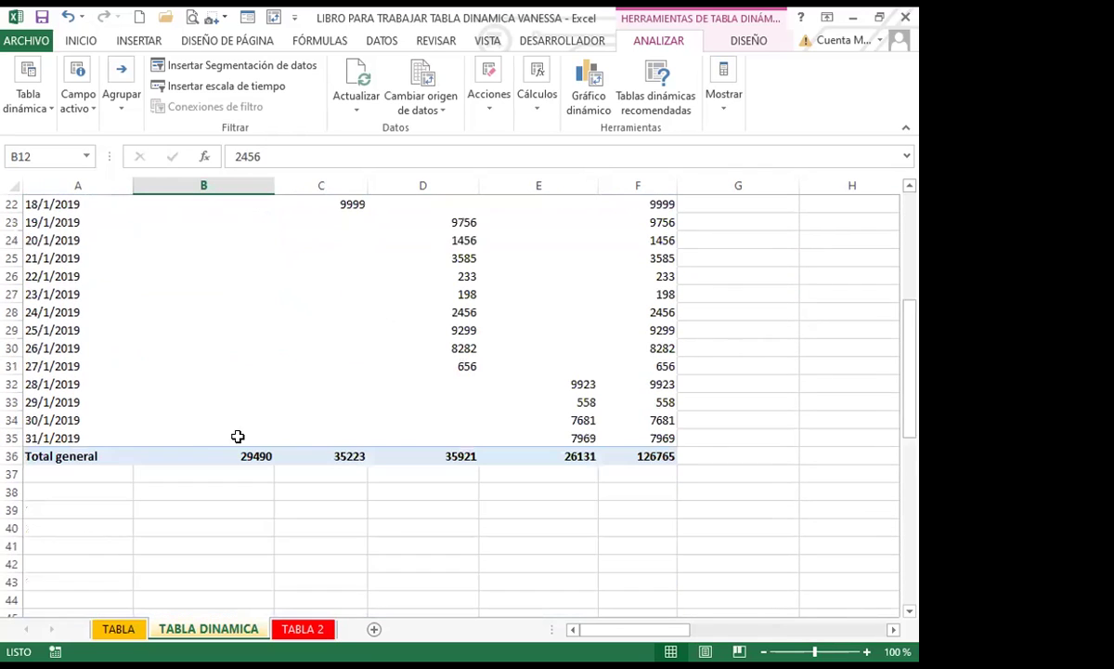
scroll(362, 371, up, 7)
click(381, 386)
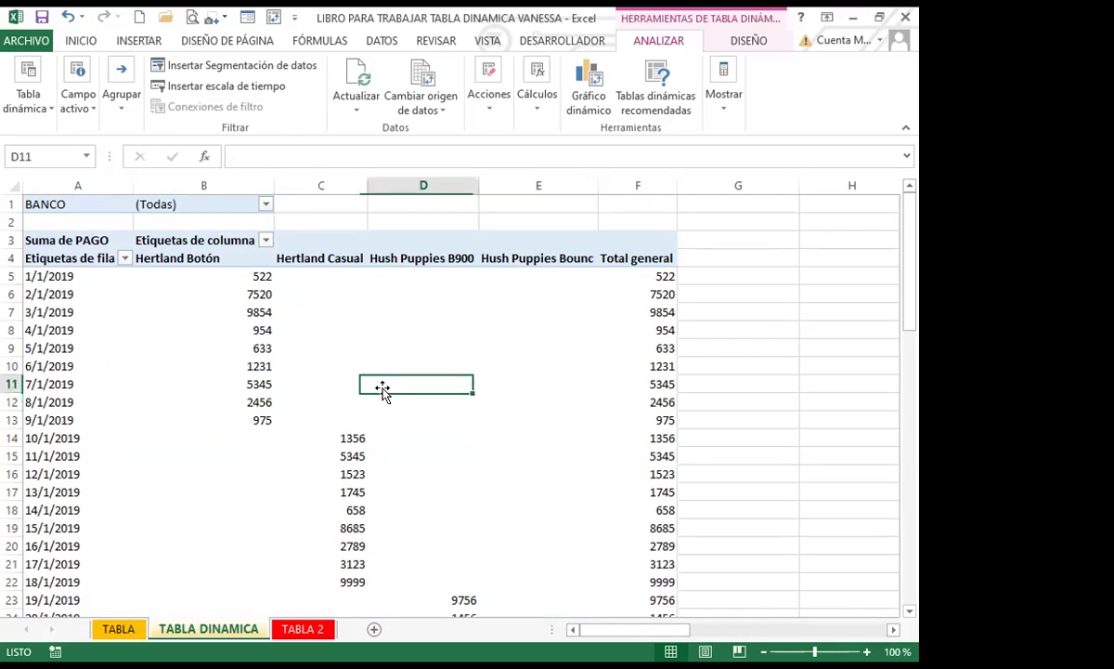
- Show the field list and remove the PAGO, PRODUCTO, FECHA and BANCO fields to empty the EJEMPLO 1 PivotTable
click(723, 93)
click(723, 172)
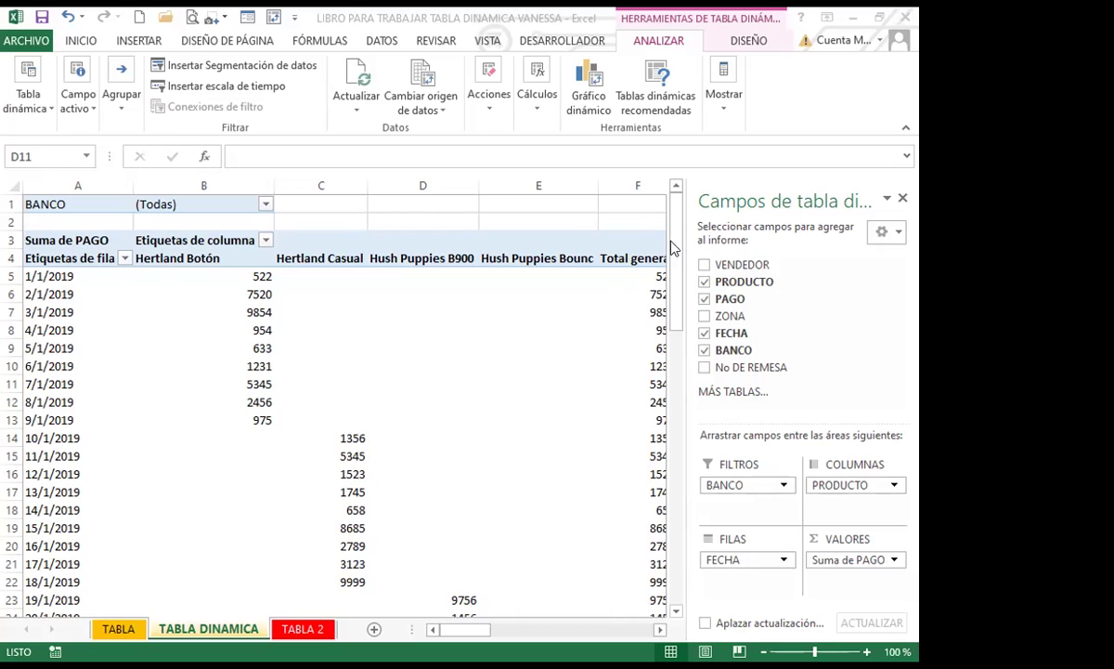
click(704, 298)
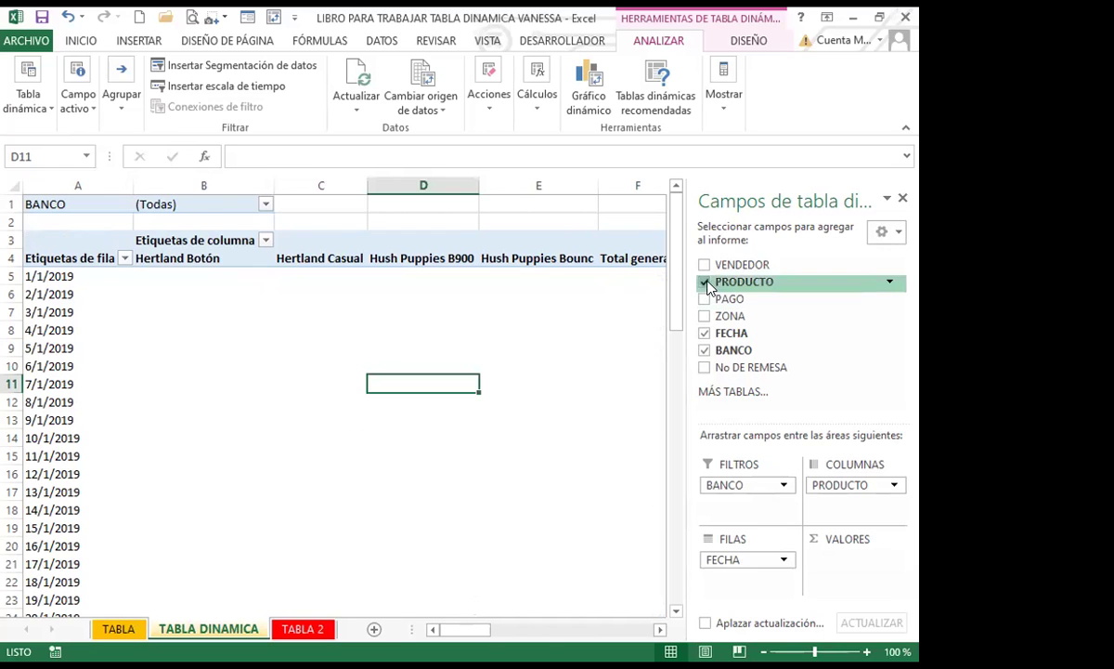
click(704, 282)
click(704, 332)
click(705, 351)
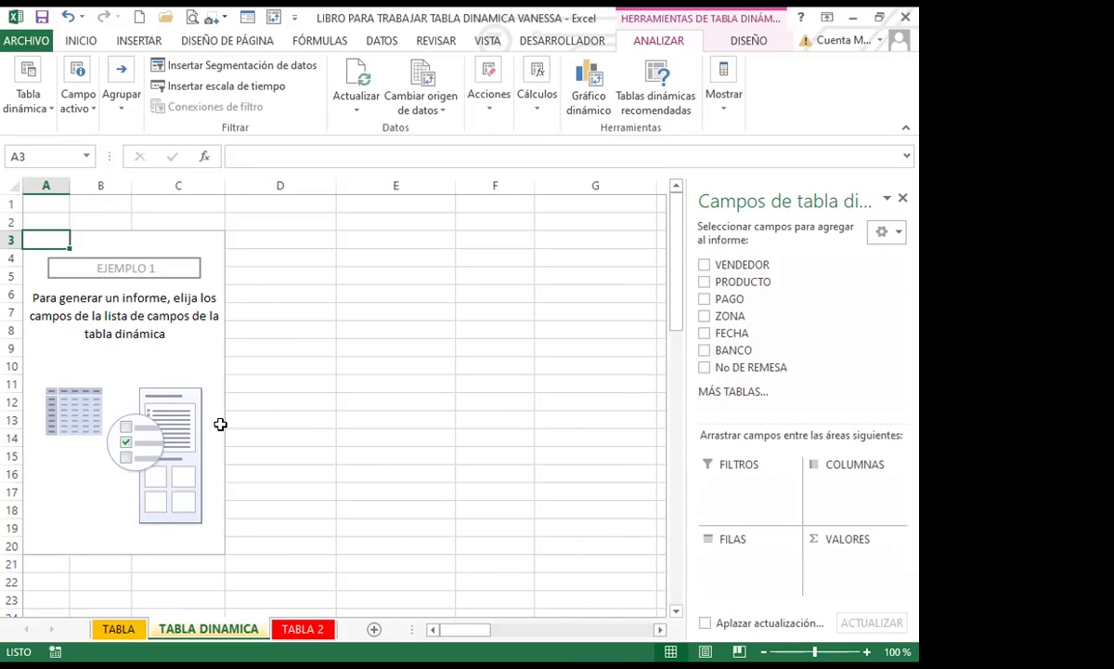
- Open the recommended PivotTables and preview the No DE REMESA count layouts by PRODUCTO and by BANCO
click(670, 82)
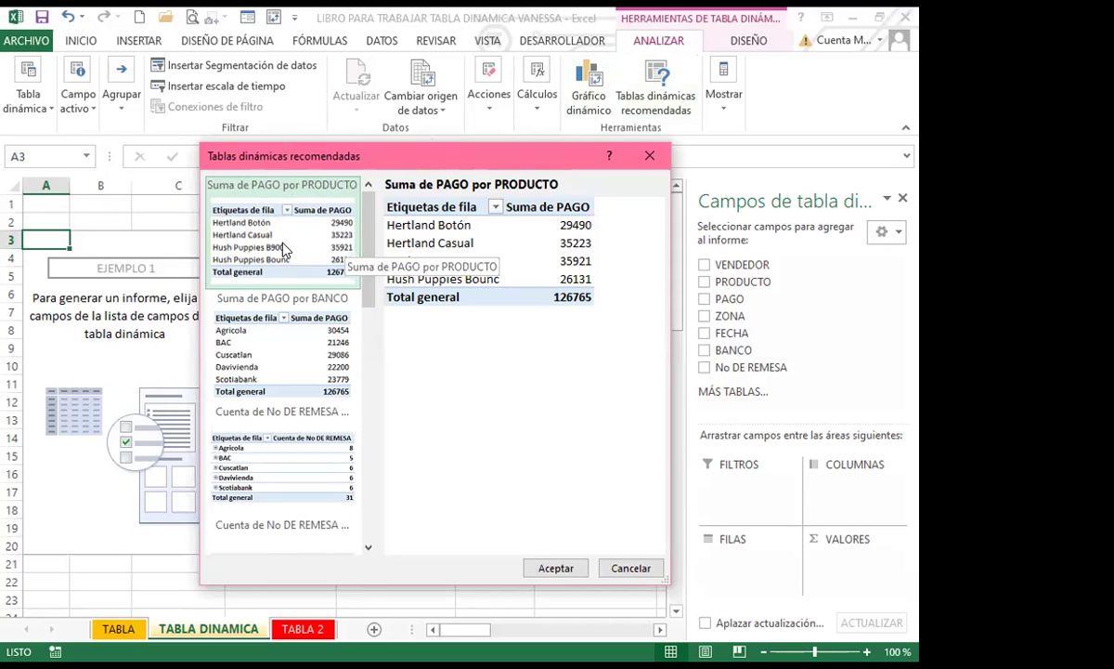
click(368, 551)
click(369, 551)
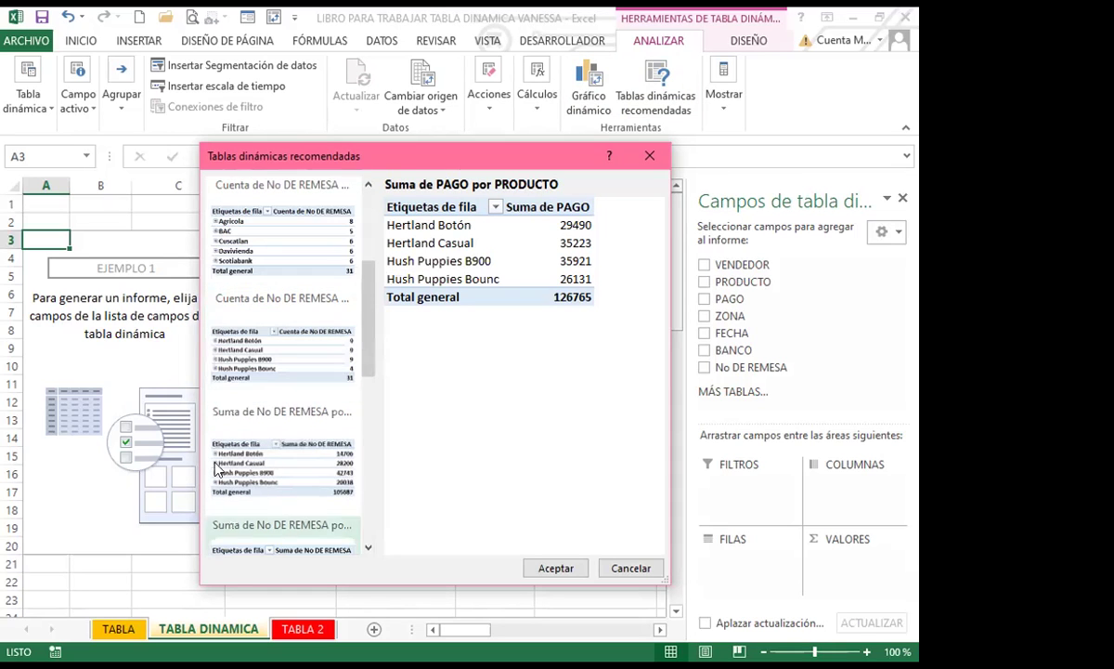
click(249, 307)
drag(368, 299, 368, 278)
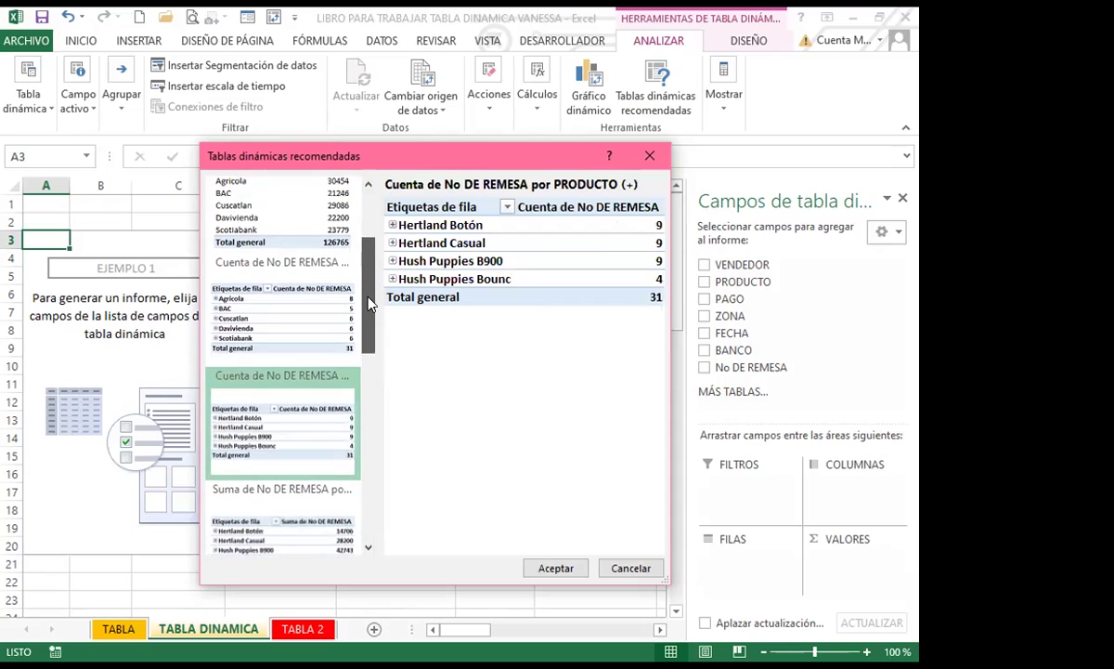
click(263, 300)
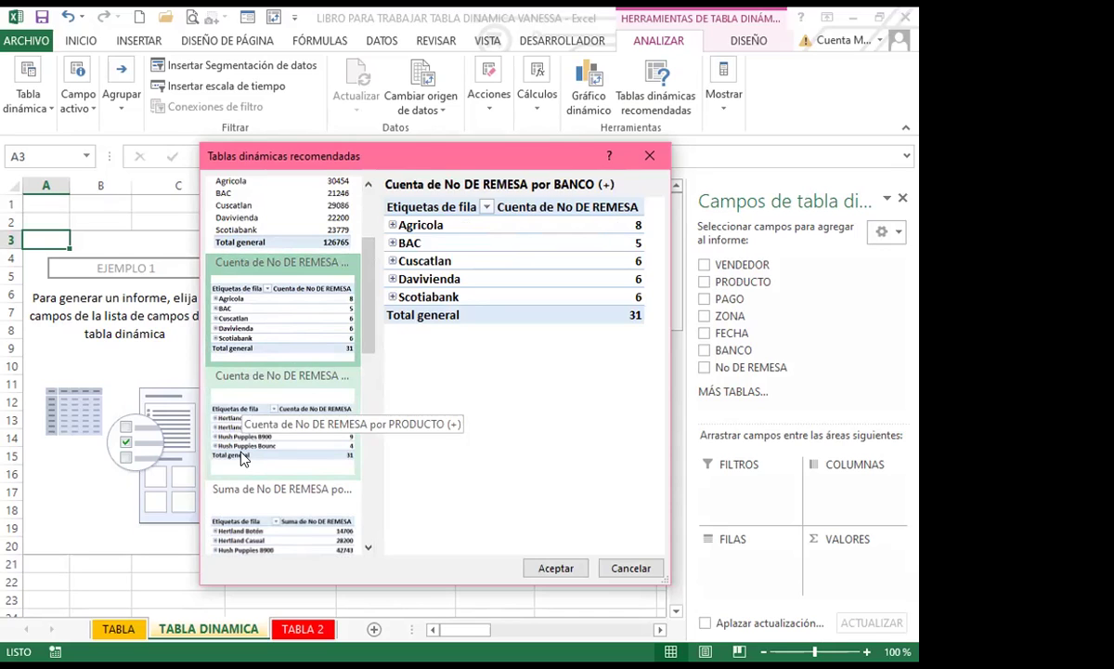
click(244, 401)
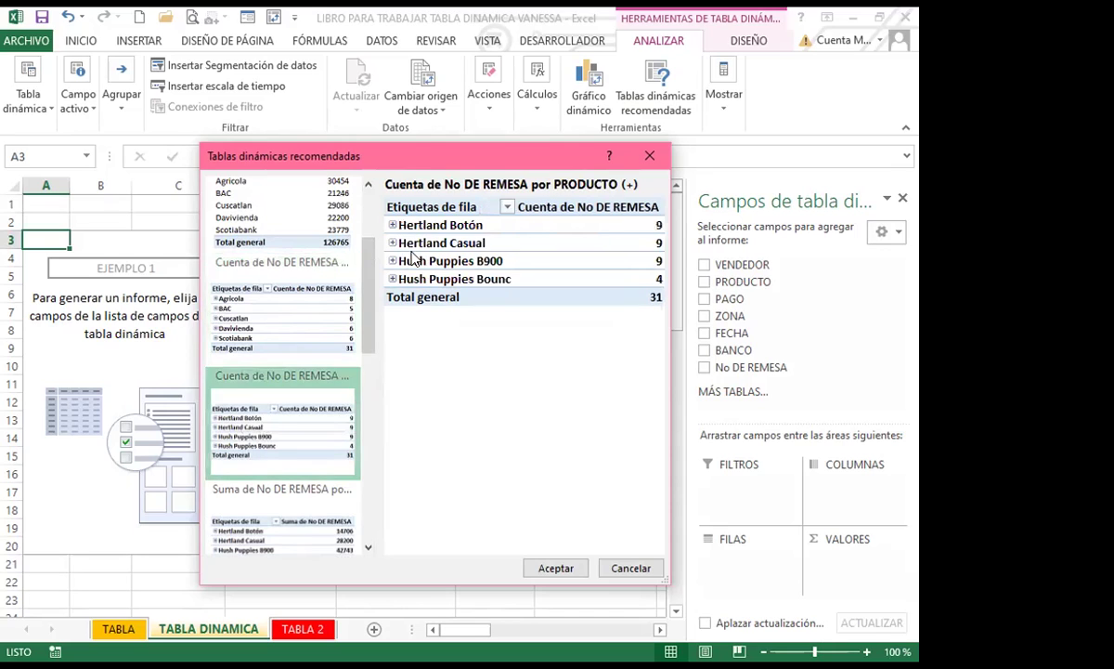
- Preview further recommended PivotTables down to the end of the list, including the sum of No DE REMESA by ZONA
click(275, 526)
drag(369, 334, 362, 517)
click(282, 395)
click(307, 502)
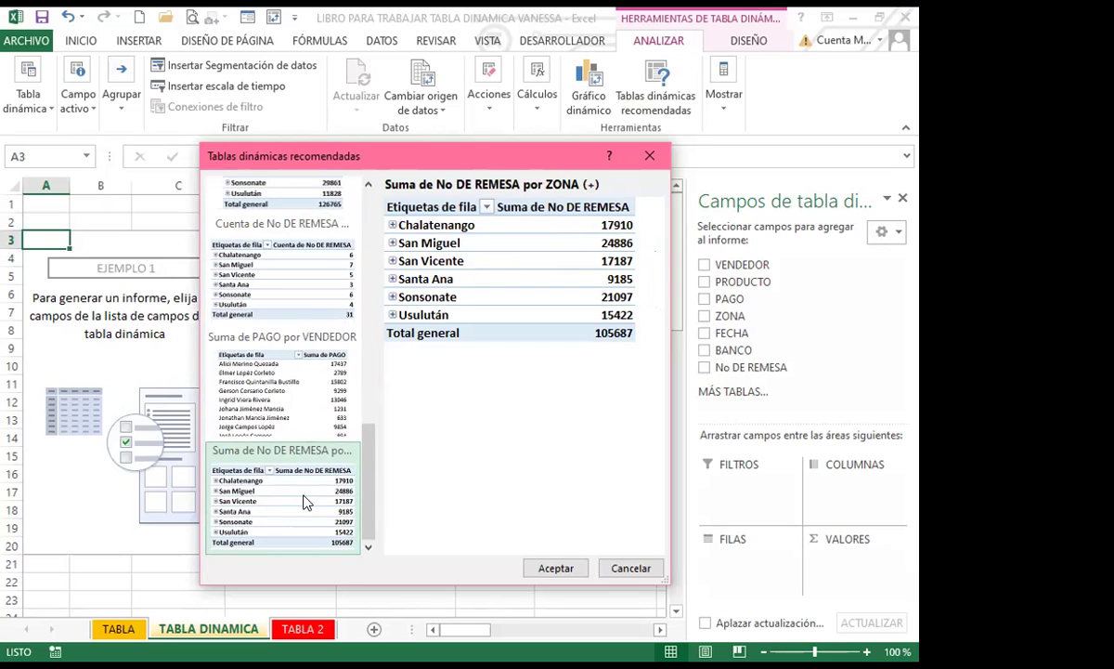
scroll(290, 436, up, 5)
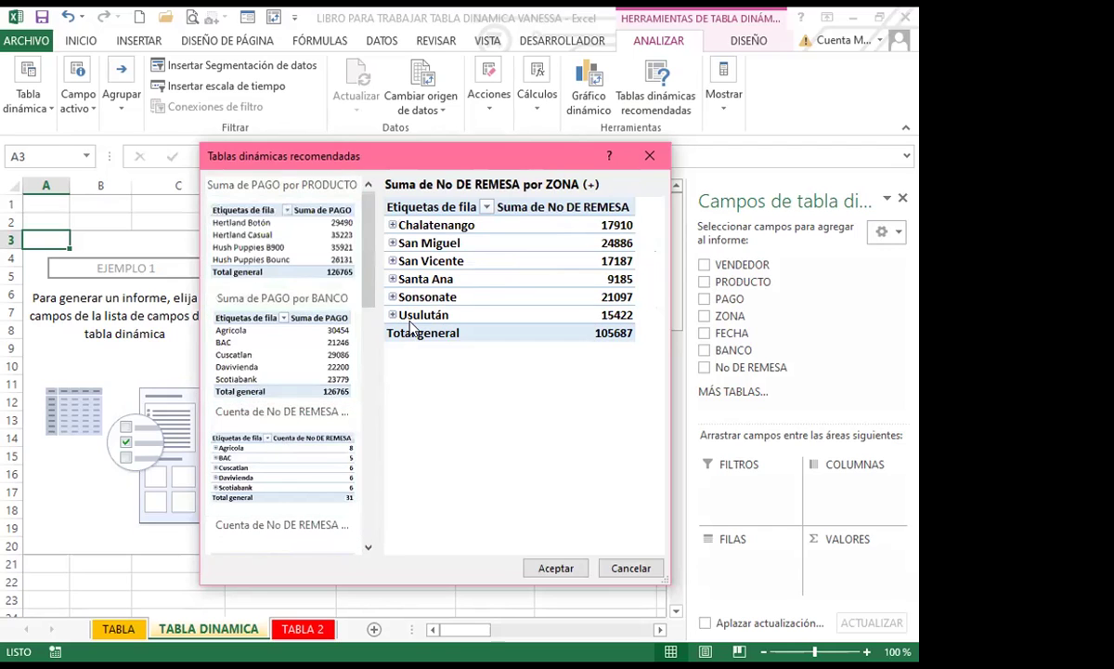
- Preview the sum of PAGO by BANCO and apply the recommended PivotTable counting No DE REMESA by BANCO
click(246, 346)
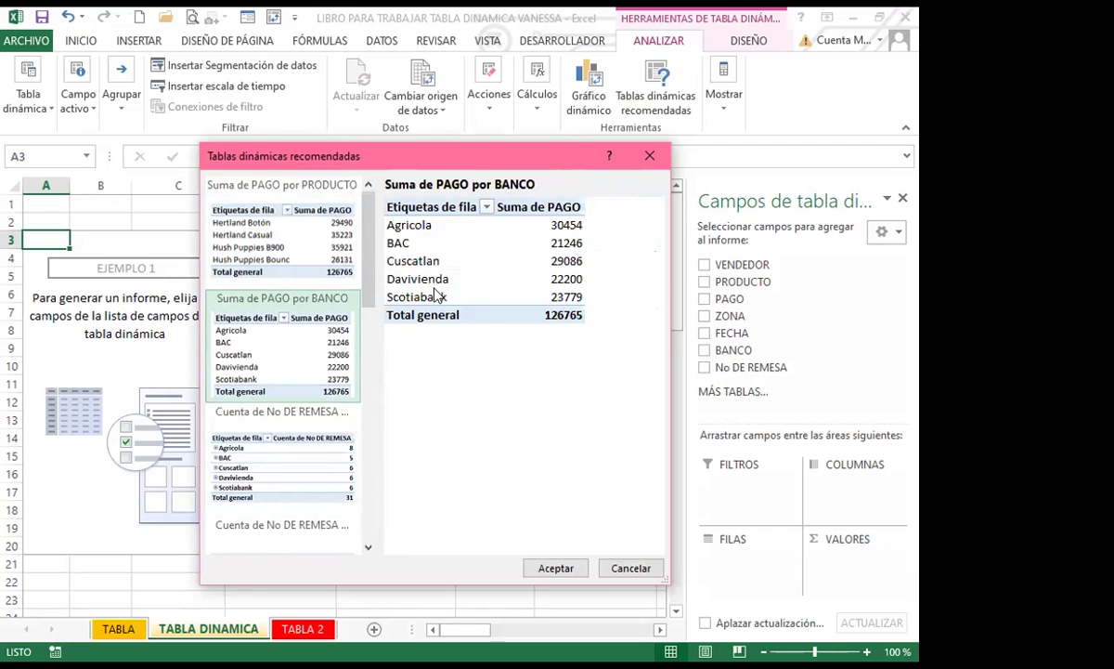
click(278, 483)
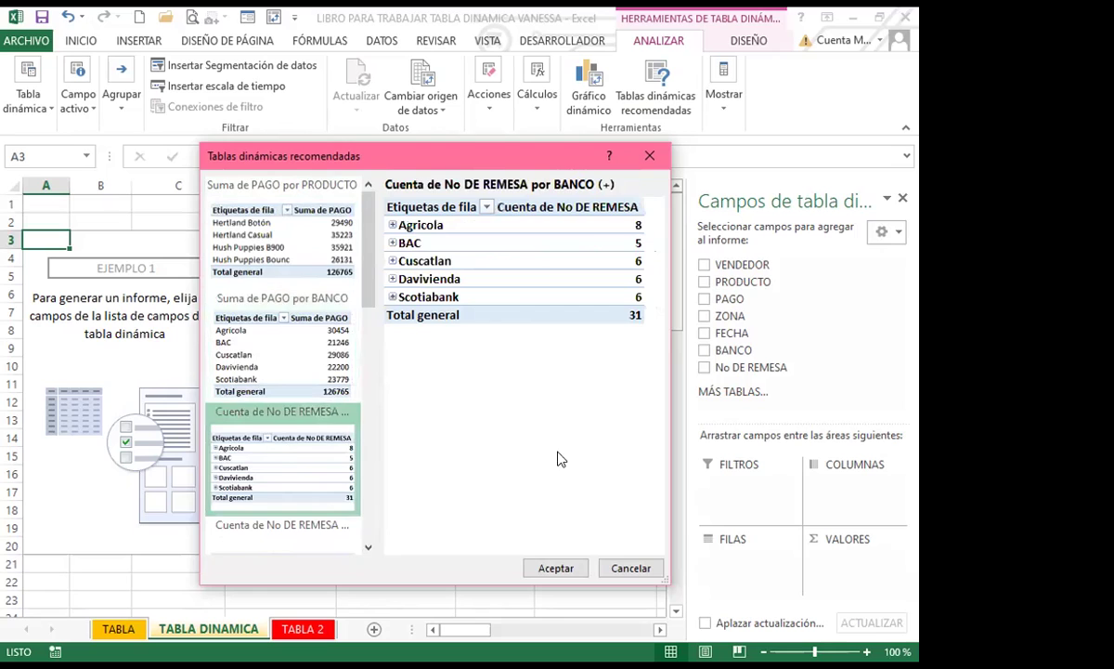
click(557, 571)
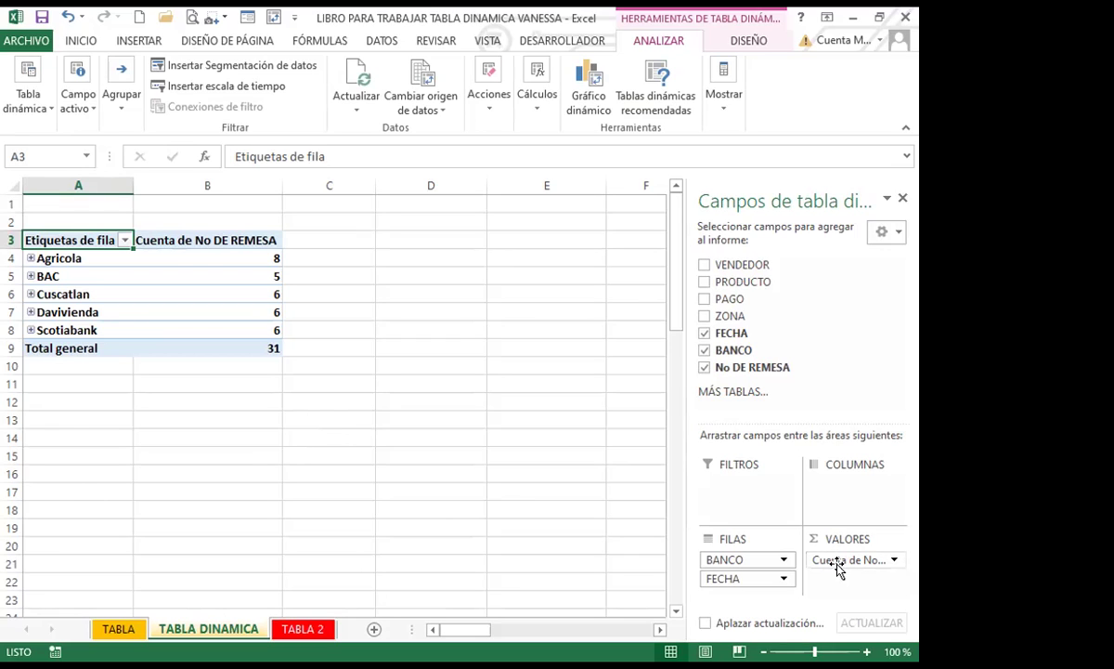
- Open the value field settings of the No DE REMESA count, review the available summary functions and close without changes
click(893, 559)
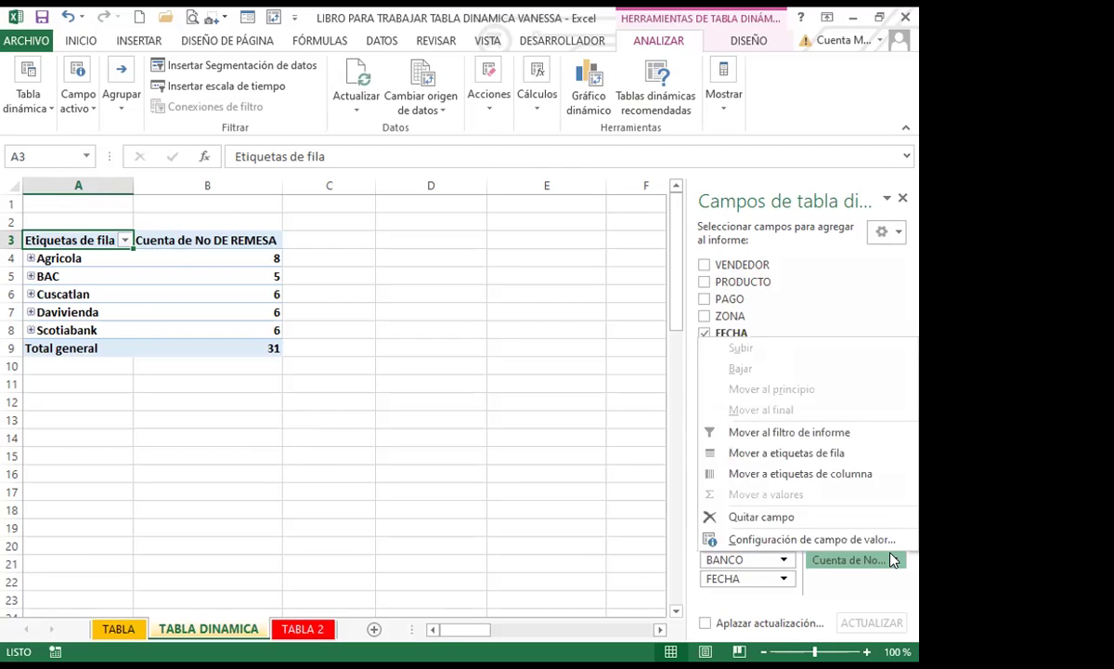
click(833, 539)
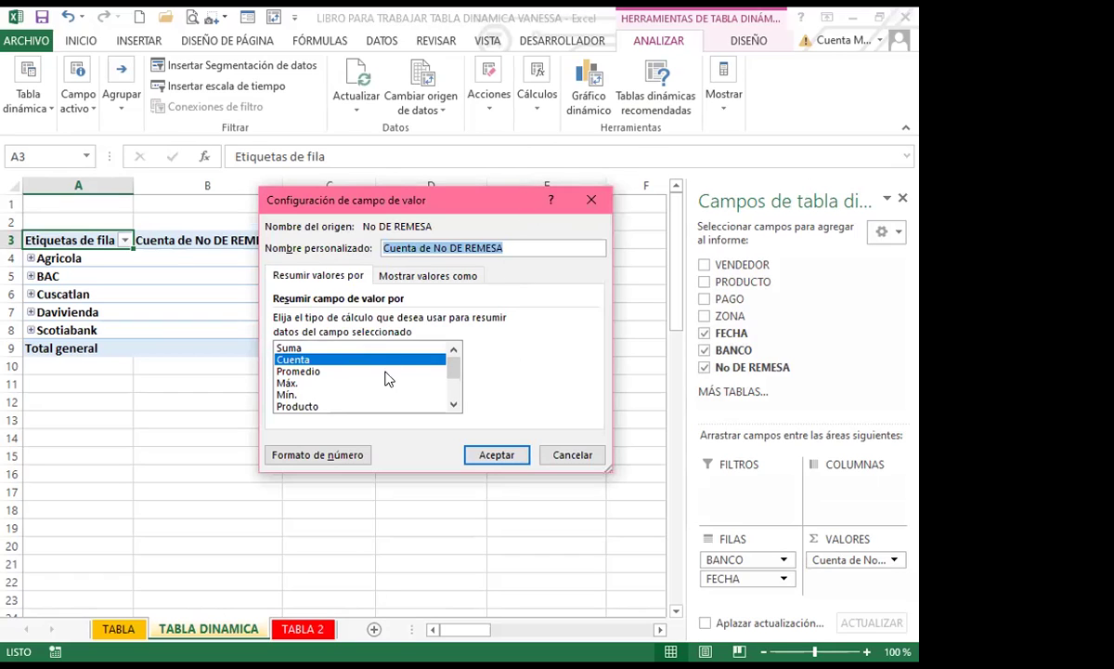
click(455, 404)
click(455, 404)
click(454, 404)
click(454, 404)
click(454, 404)
drag(453, 388, 455, 369)
scroll(455, 368, up, 1)
click(591, 200)
- Check the grand total cell and expand the Agricola and BAC banks to list their dates
mouse_move(135, 329)
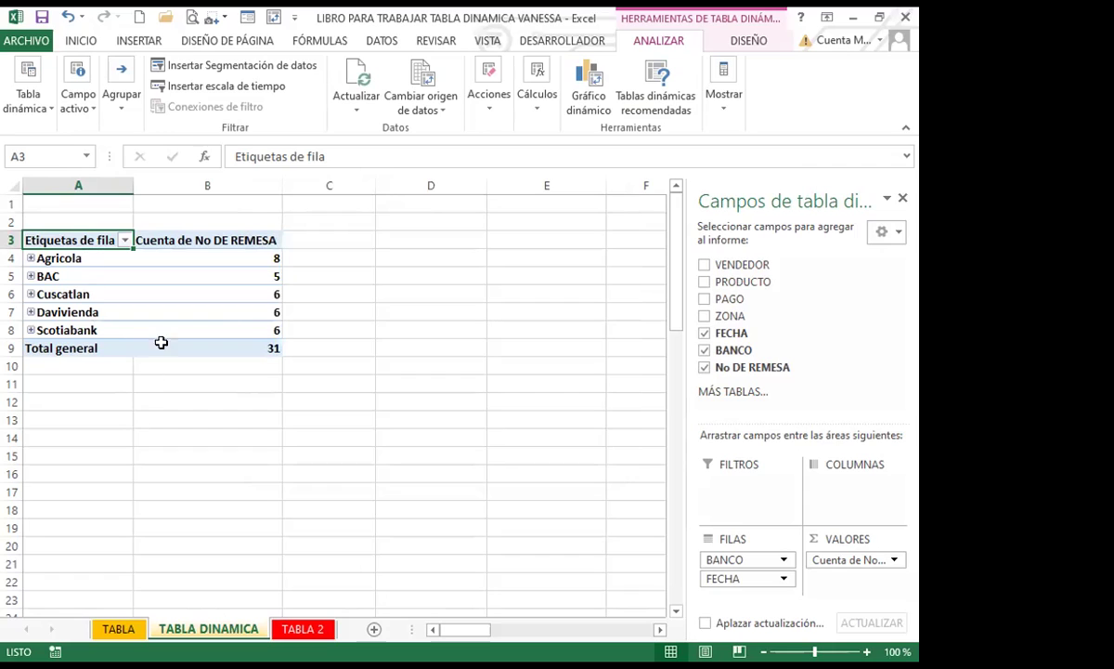
click(170, 347)
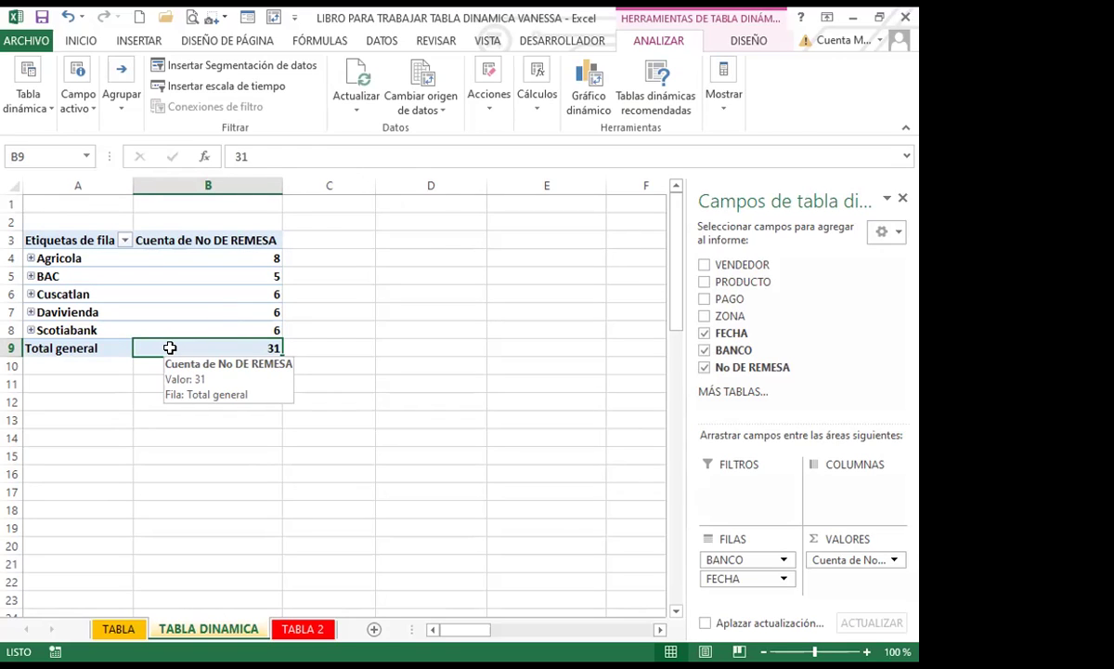
click(28, 257)
click(31, 258)
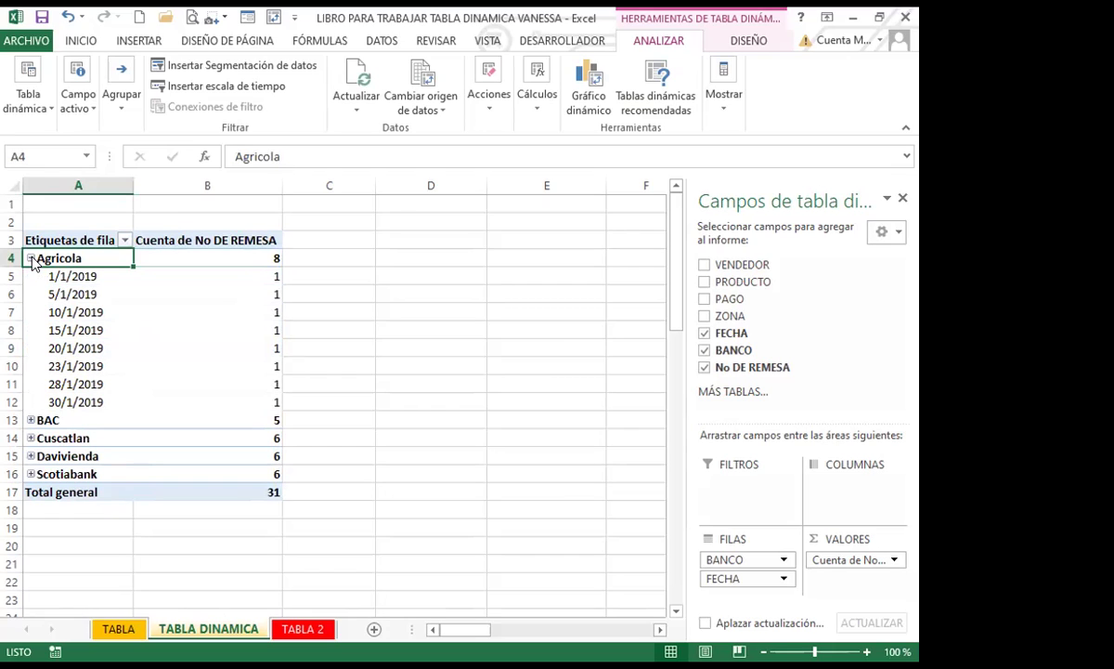
click(31, 258)
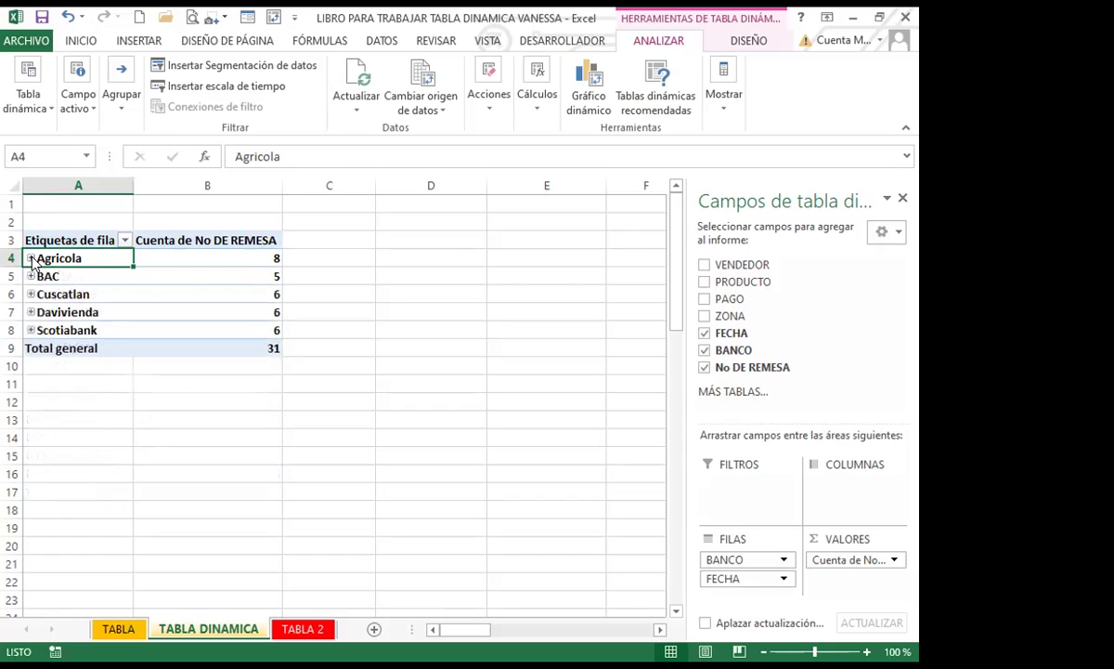
click(30, 258)
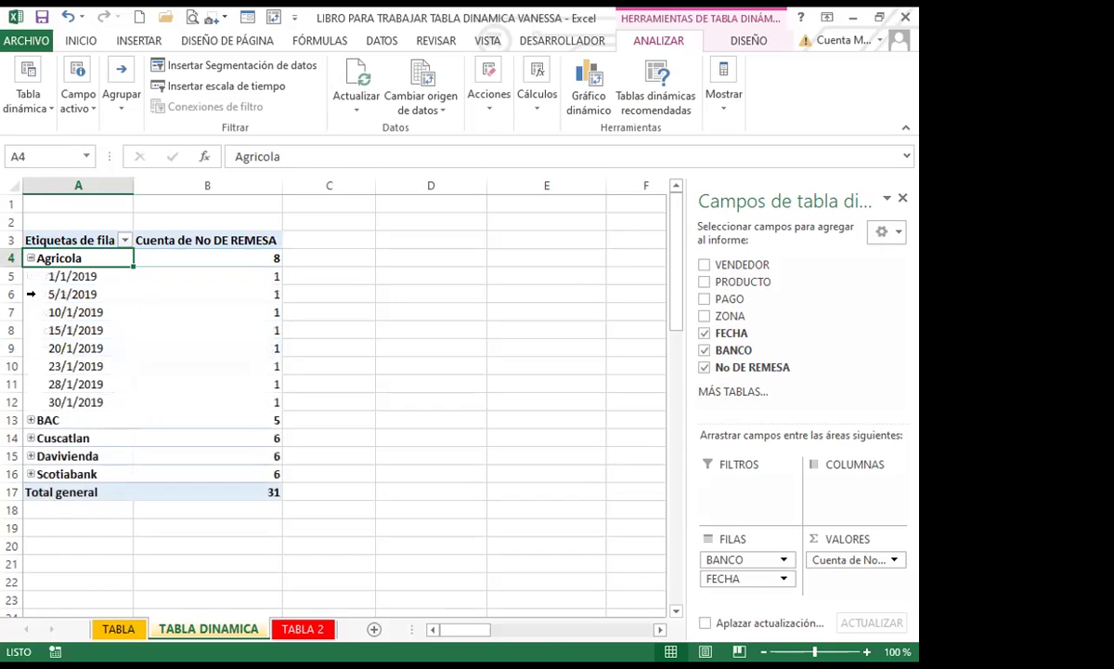
click(31, 420)
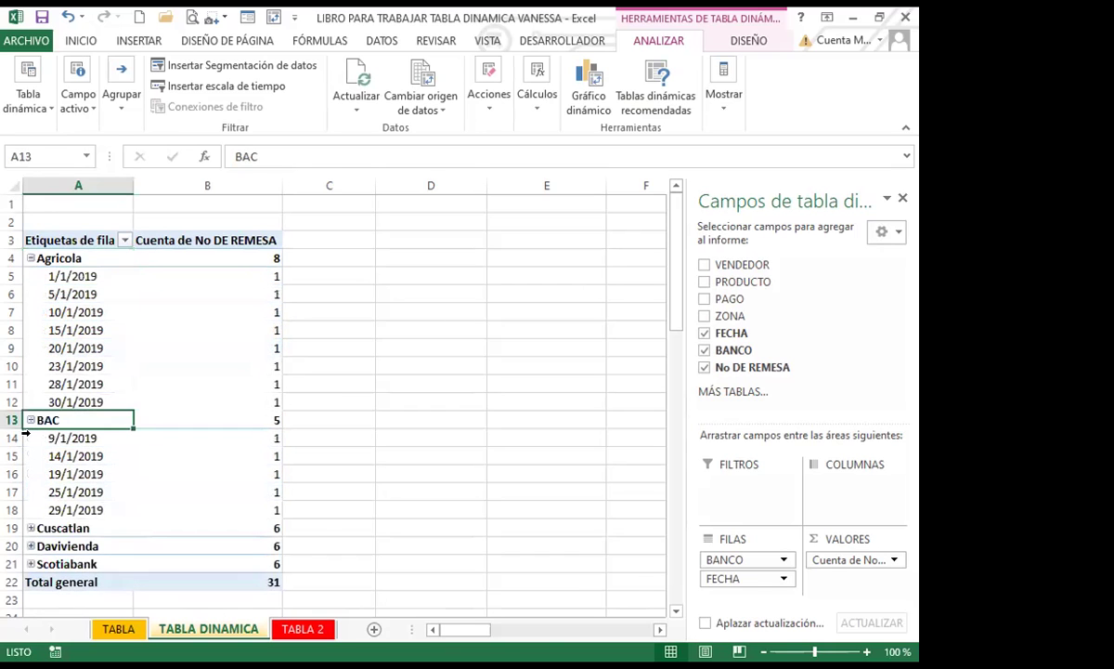
- Expand the Cuscatlan, Davivienda and Scotiabank groups to list the dates under each bank
scroll(411, 473, down, 2)
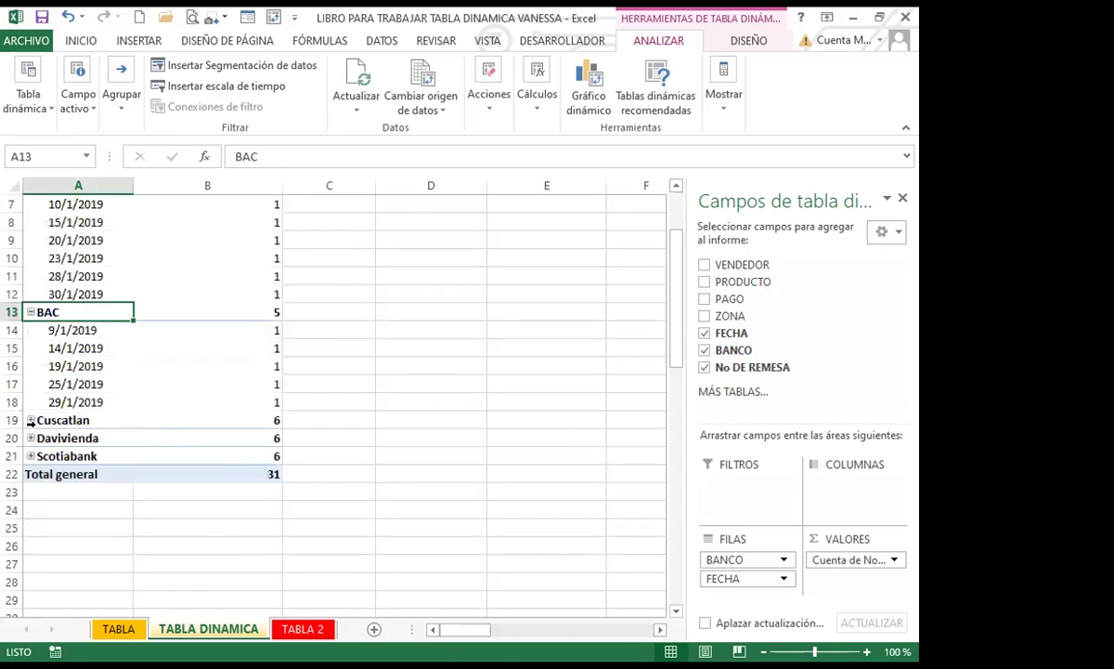
click(33, 421)
click(32, 421)
scroll(33, 493, down, 5)
click(31, 276)
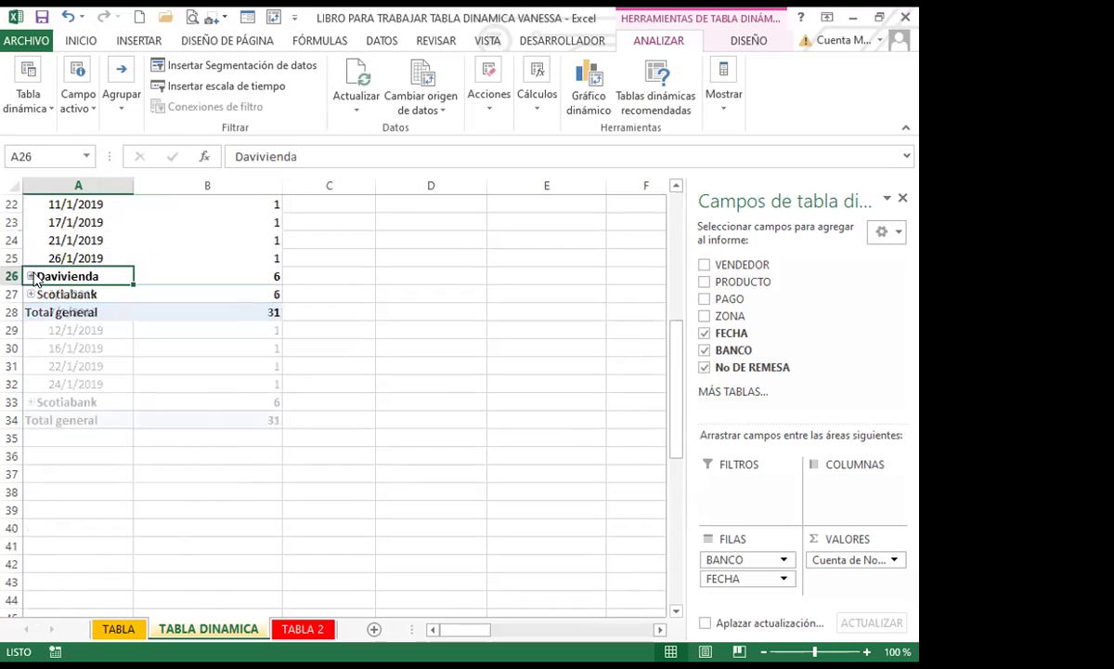
click(31, 402)
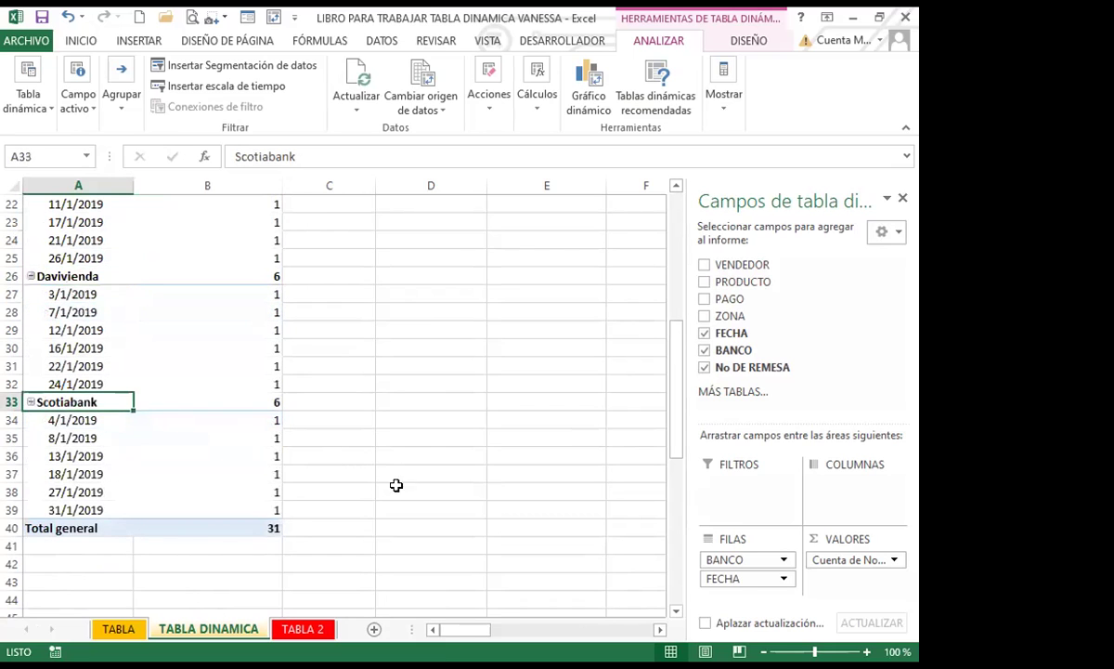
scroll(309, 418, up, 7)
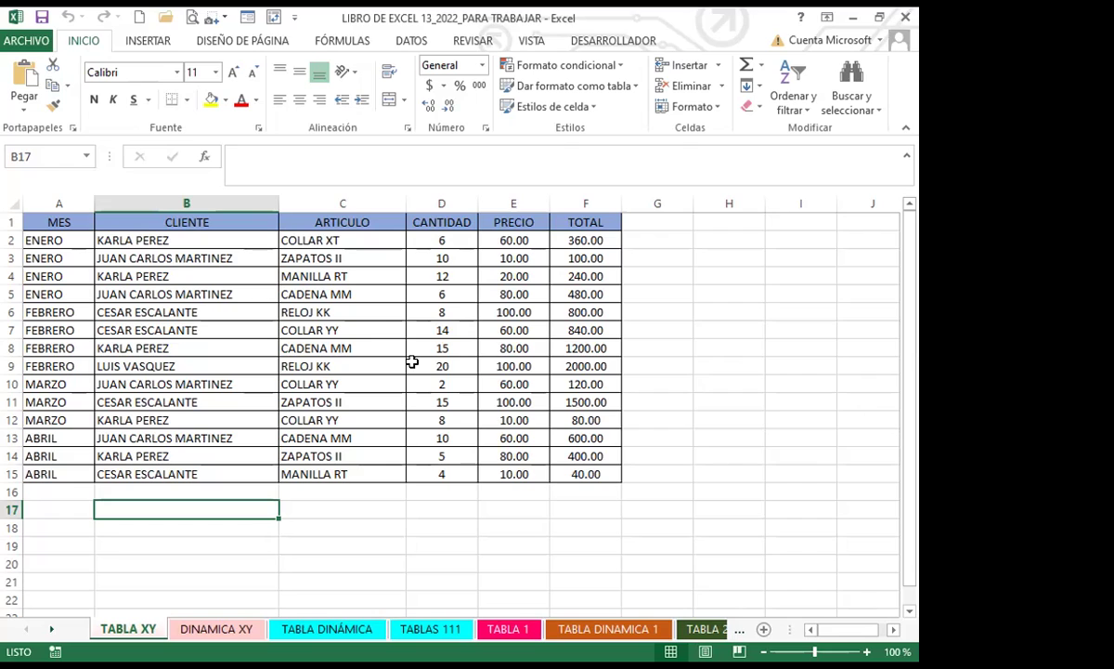
- Insert a PivotTable from the TABLA XY range A1:F15, placed in the existing sheet DINAMICA XY at cell A2
click(268, 384)
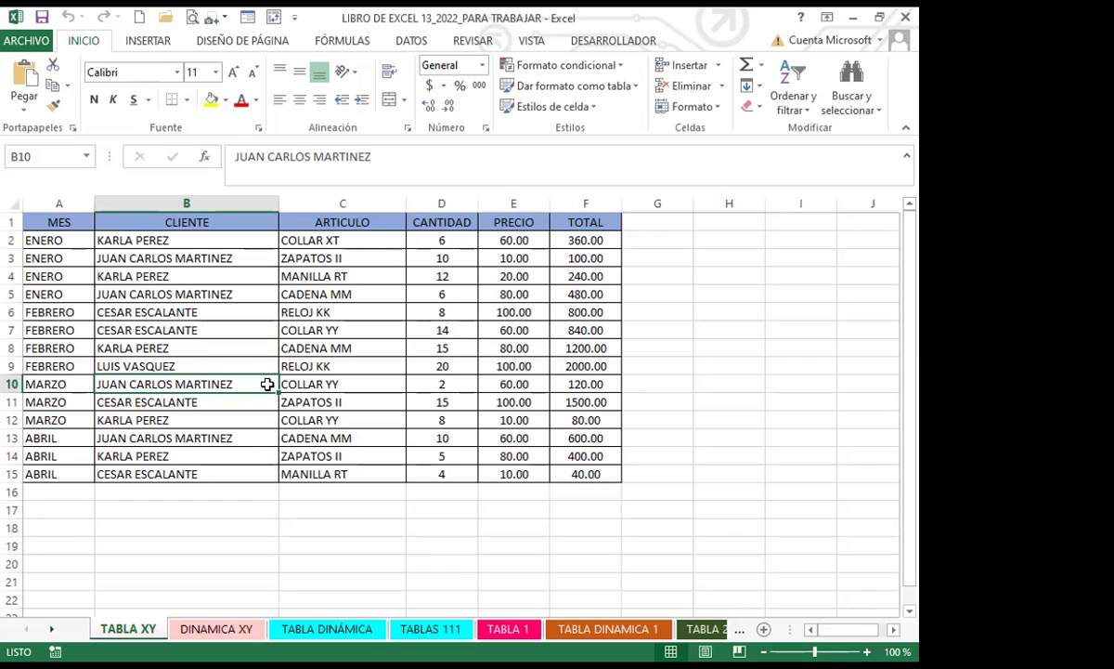
click(191, 347)
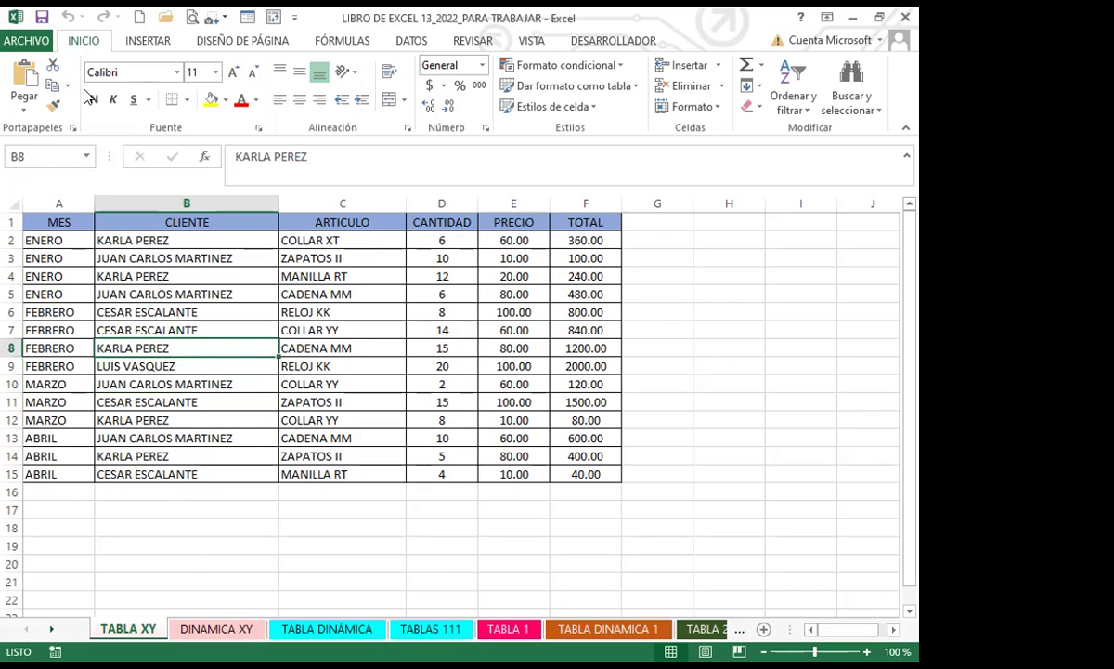
click(147, 40)
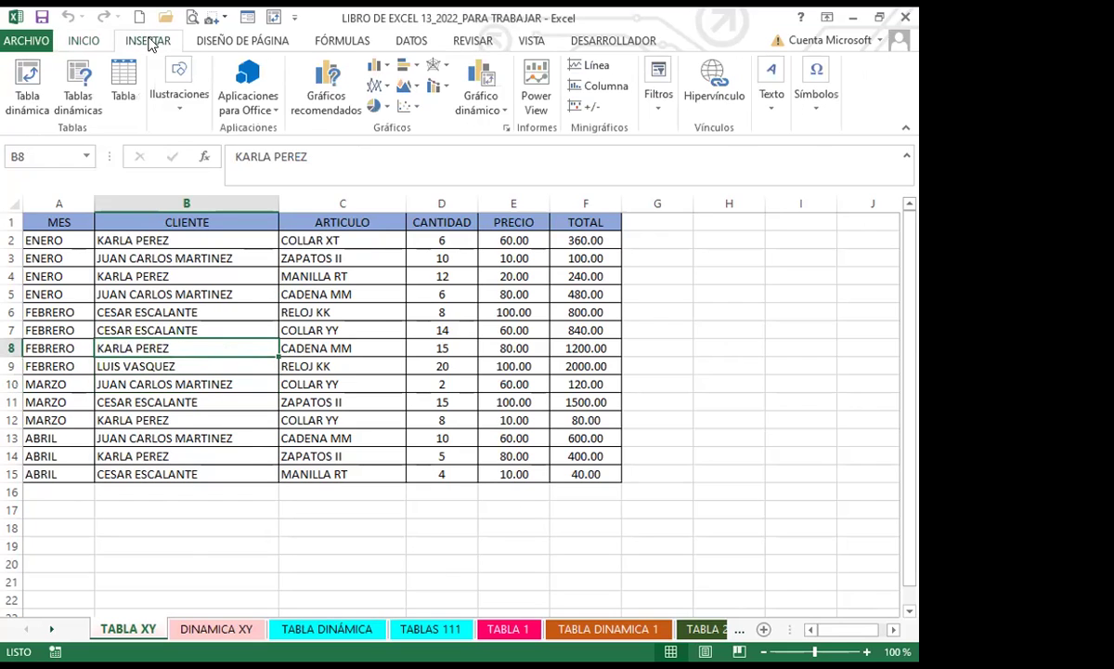
click(28, 81)
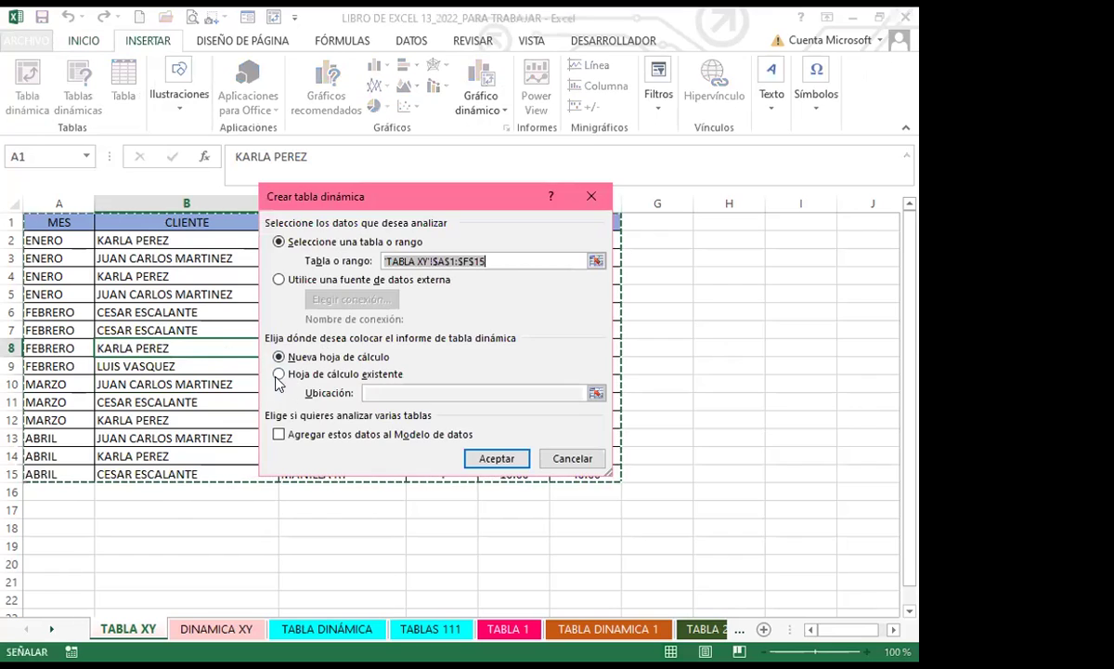
click(278, 373)
click(380, 393)
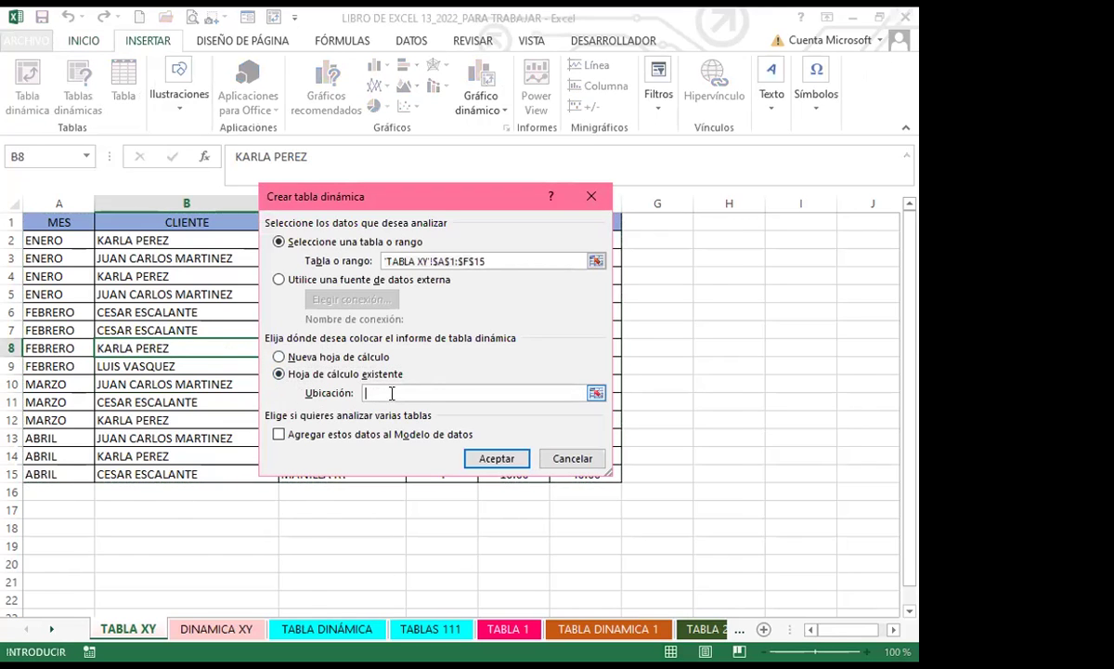
click(216, 629)
click(63, 239)
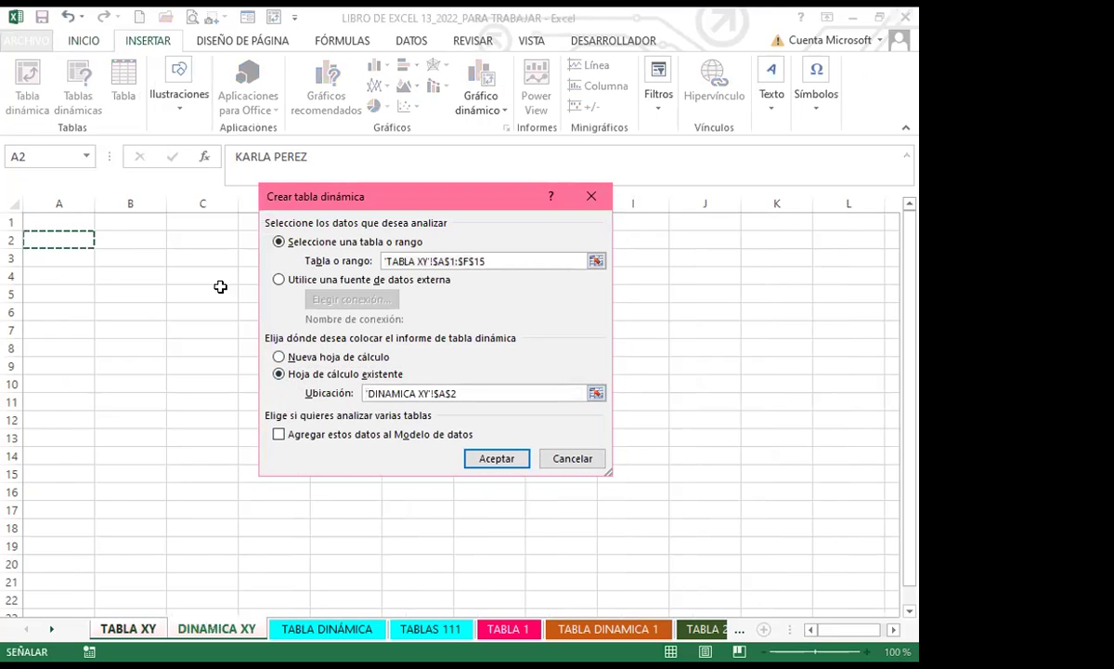
click(491, 458)
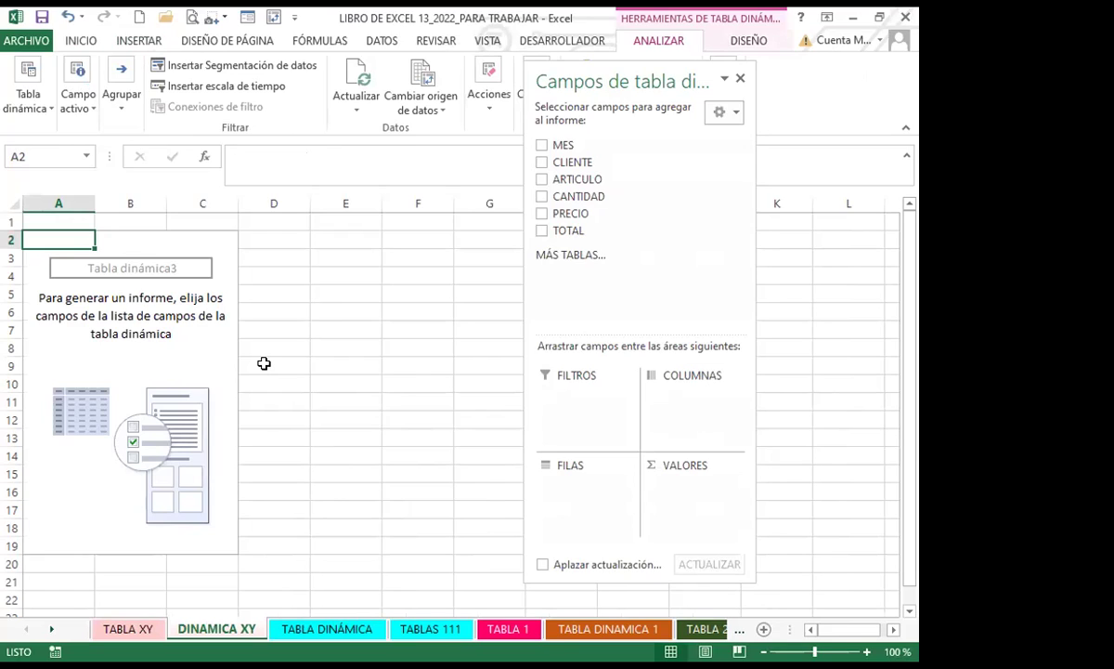
- Check the field list with cells outside and inside the empty PivotTable selected, and review the TABLA XY source data
click(8, 237)
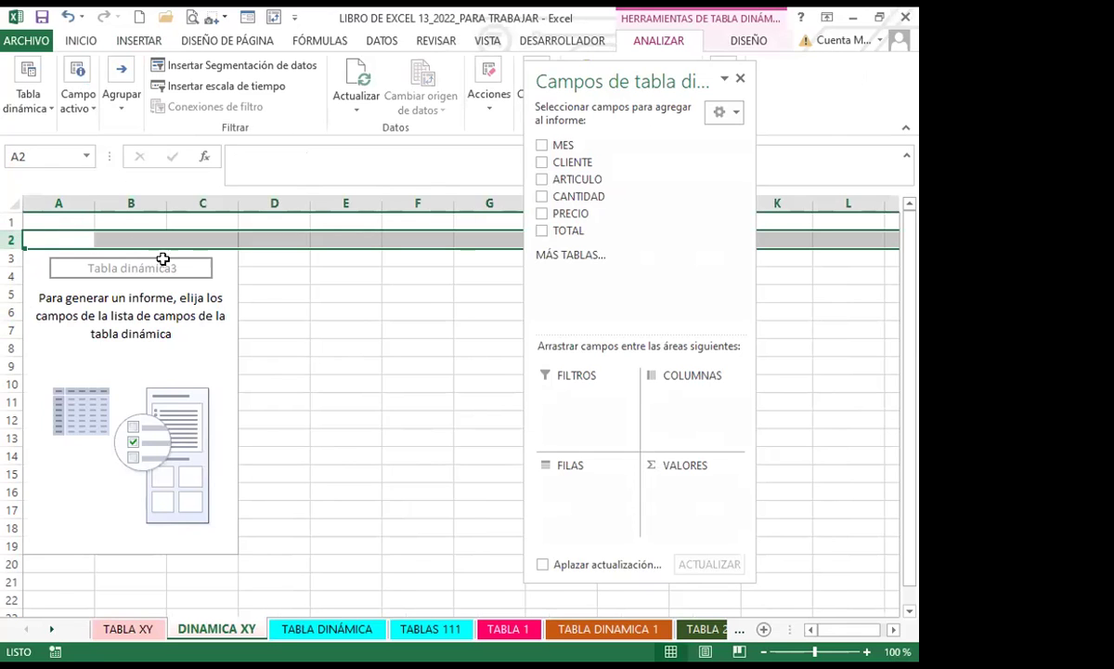
click(265, 278)
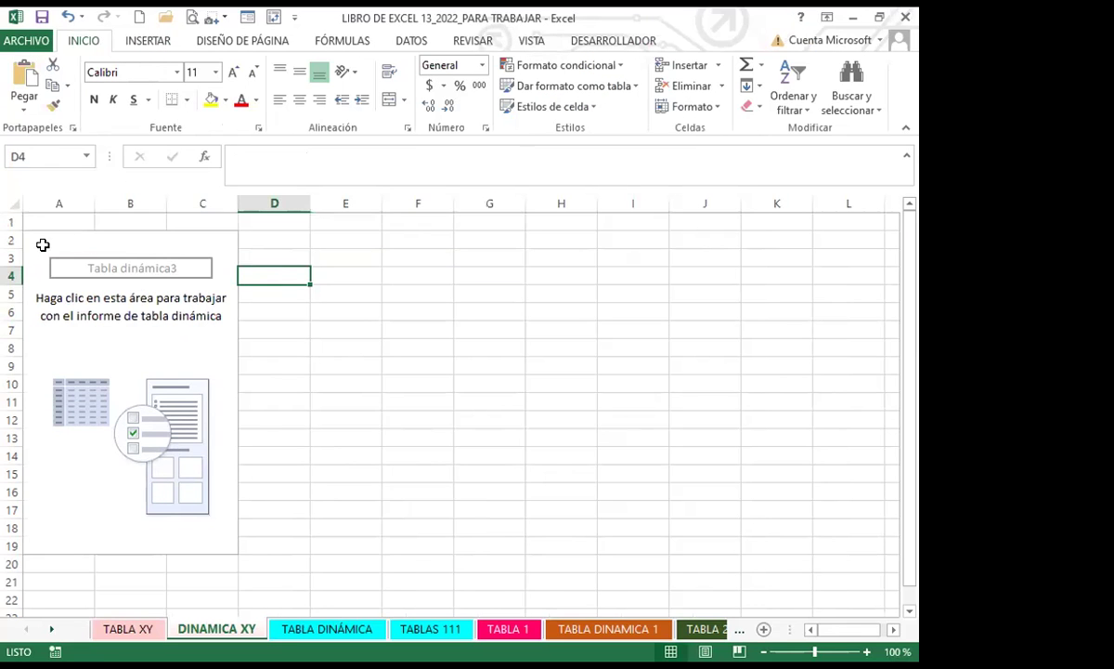
click(43, 247)
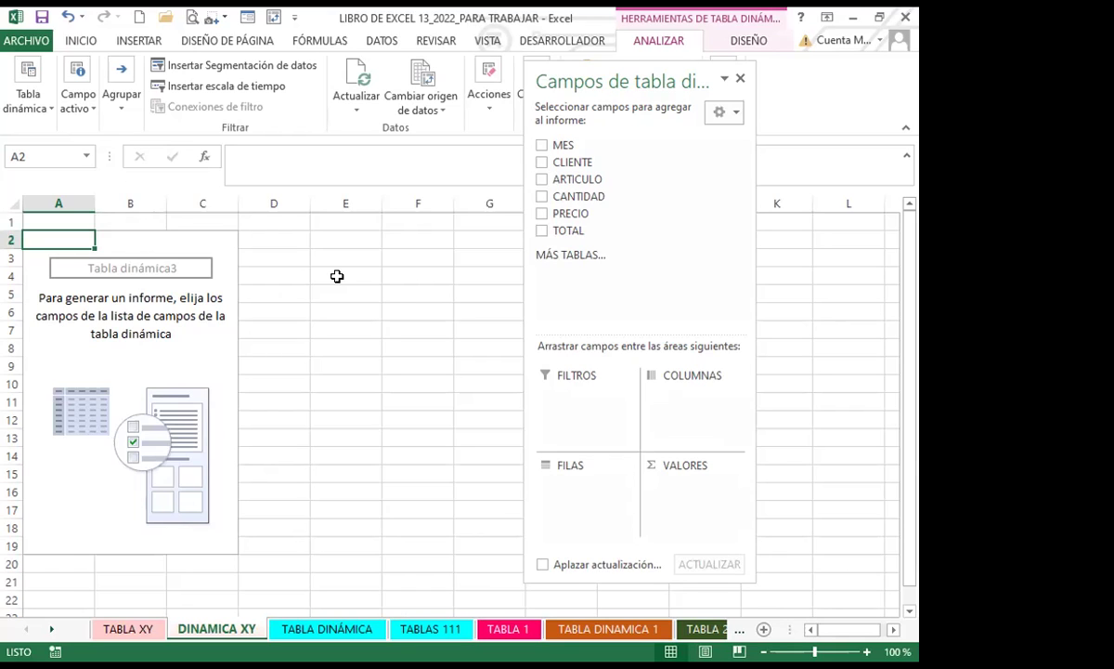
click(119, 629)
click(226, 314)
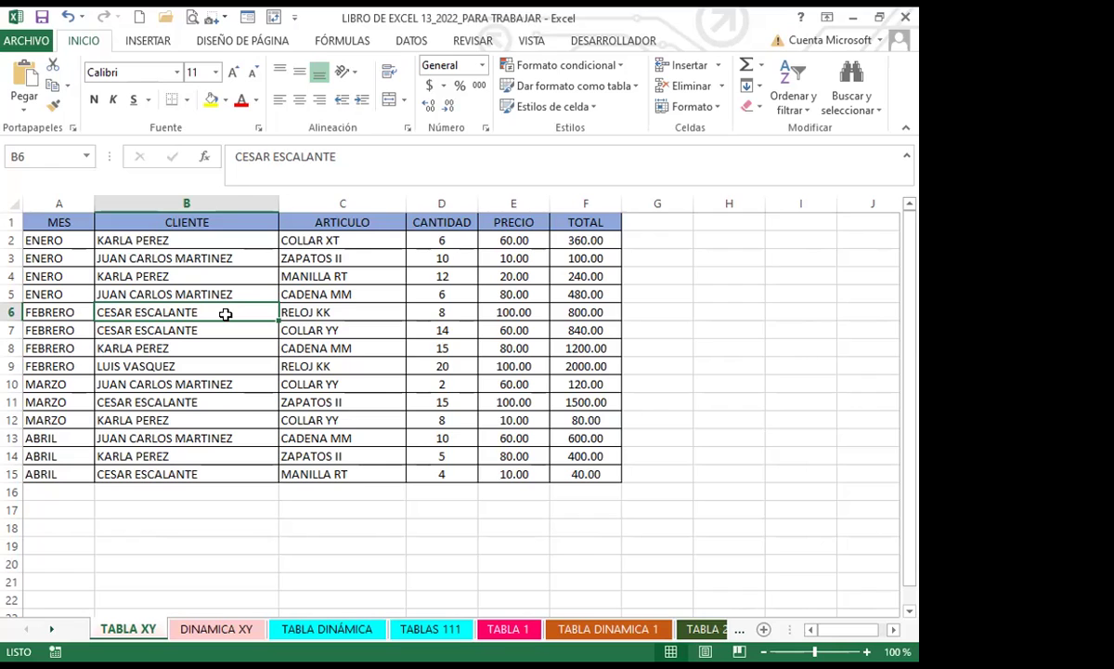
- Return to the DINAMICA XY sheet and rename its empty PivotTable as FINAMICA XY
click(219, 629)
click(176, 272)
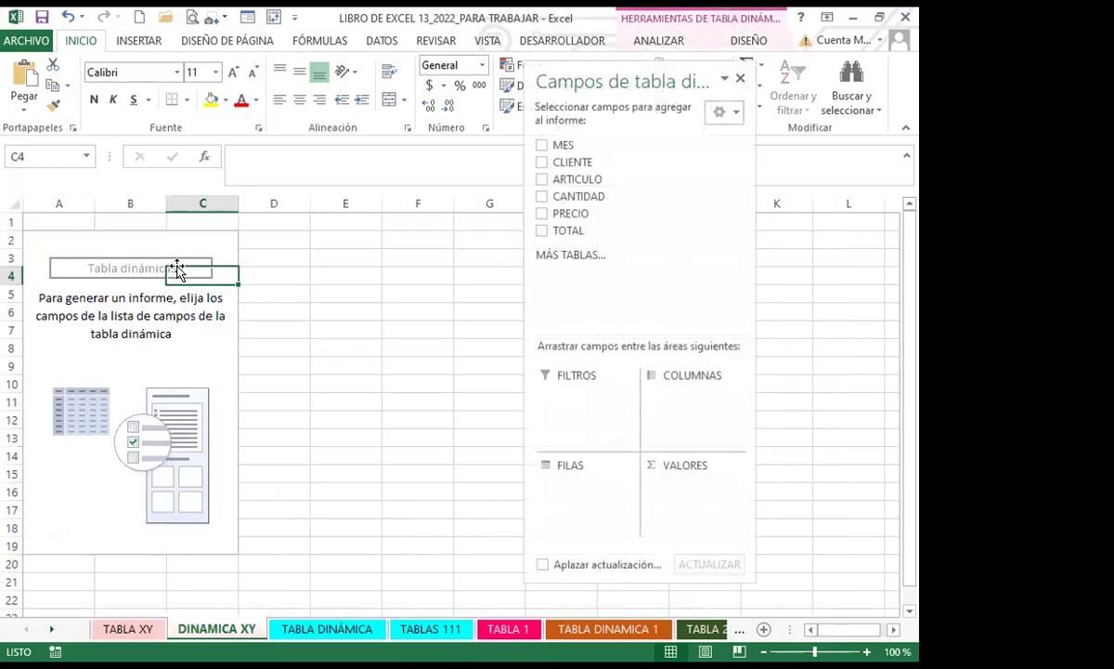
click(151, 258)
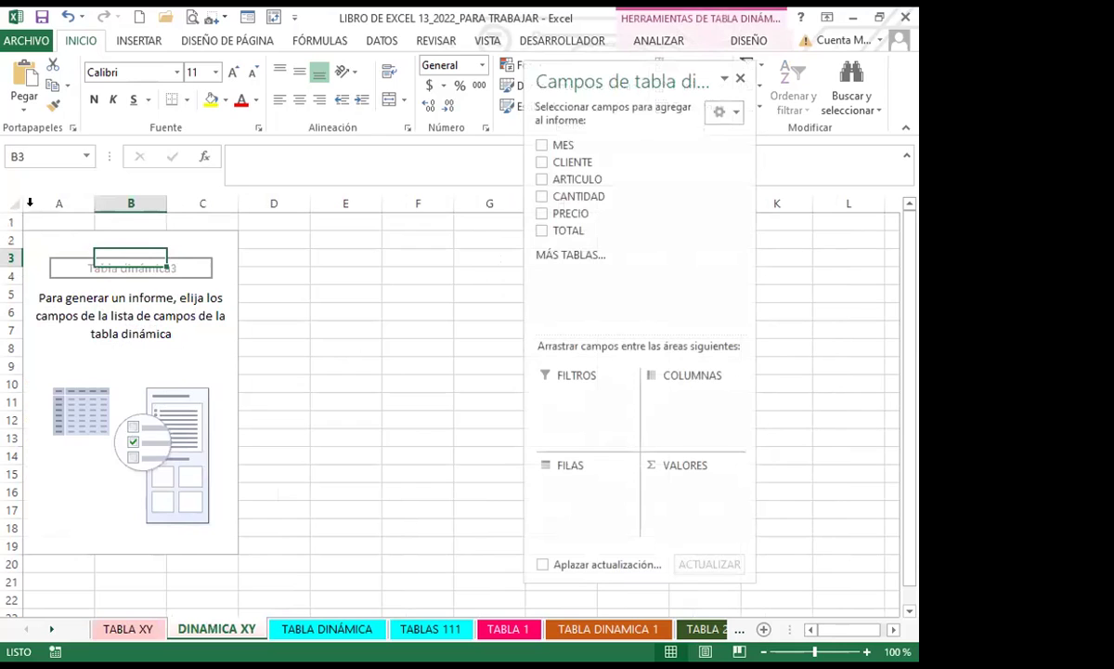
click(655, 40)
click(53, 108)
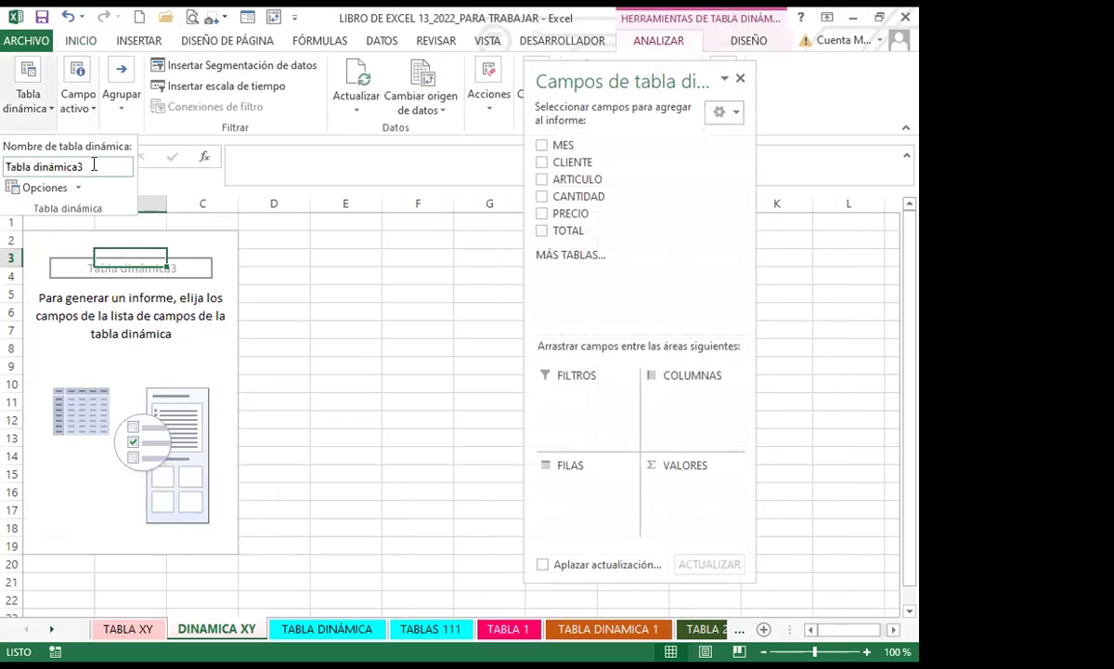
drag(104, 168, 4, 154)
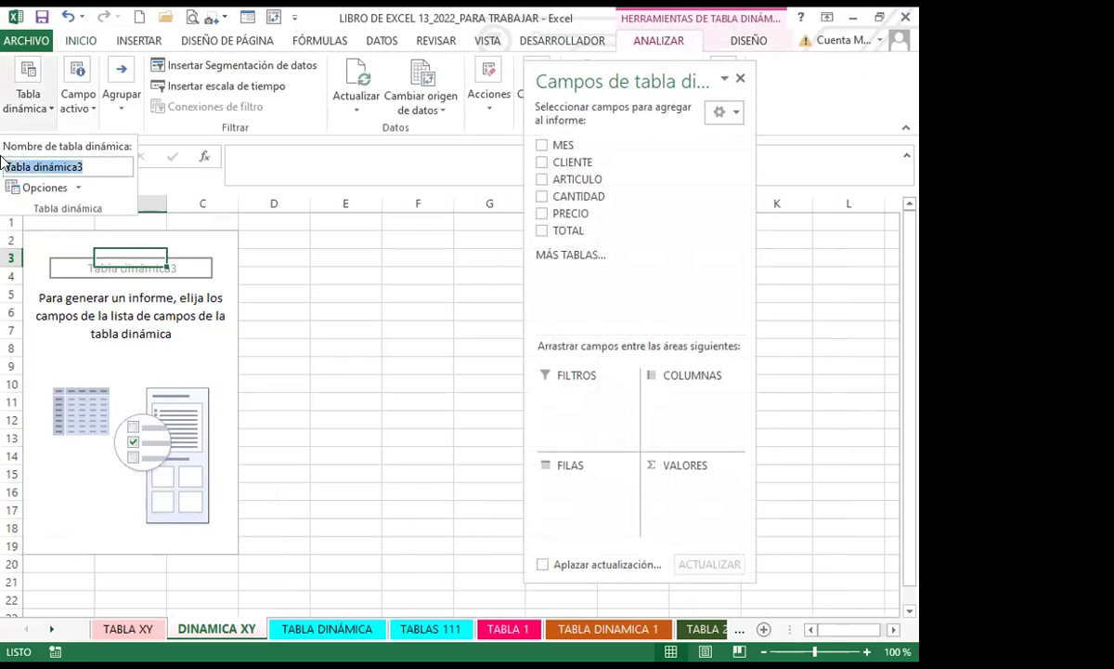
text(FI)
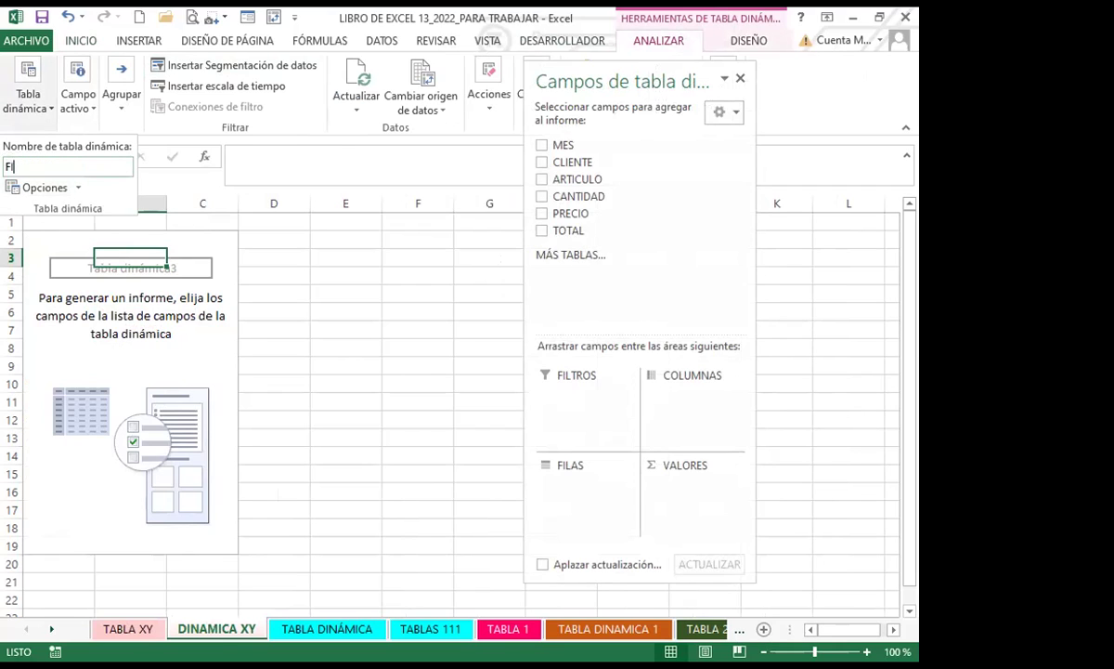
text(NAMICA XY)
key(Return)
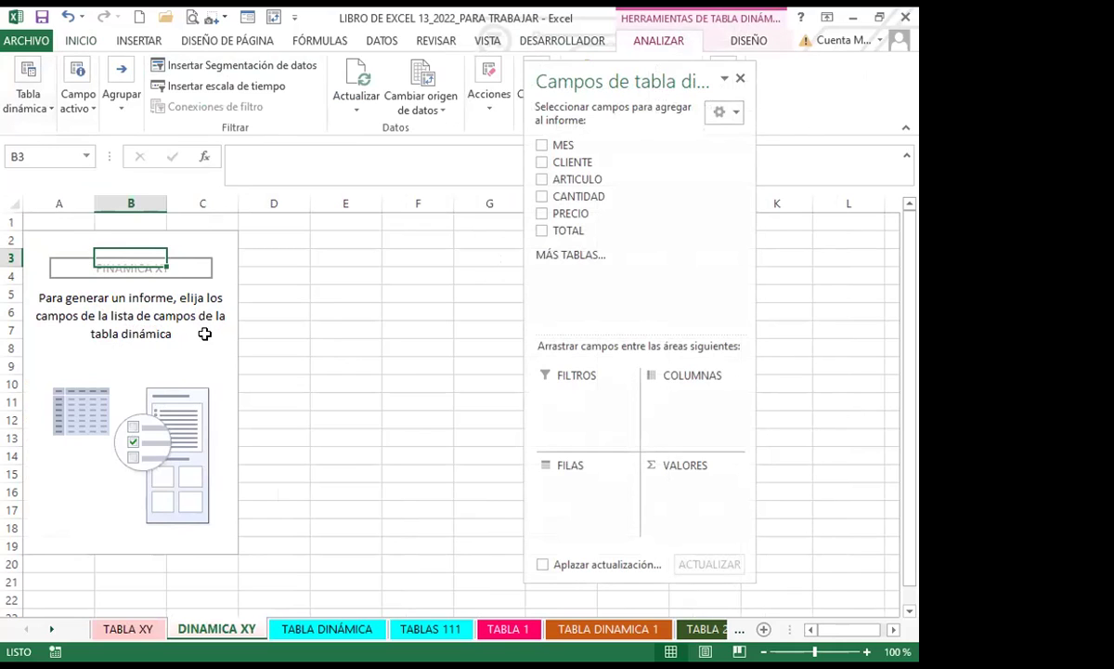
click(205, 336)
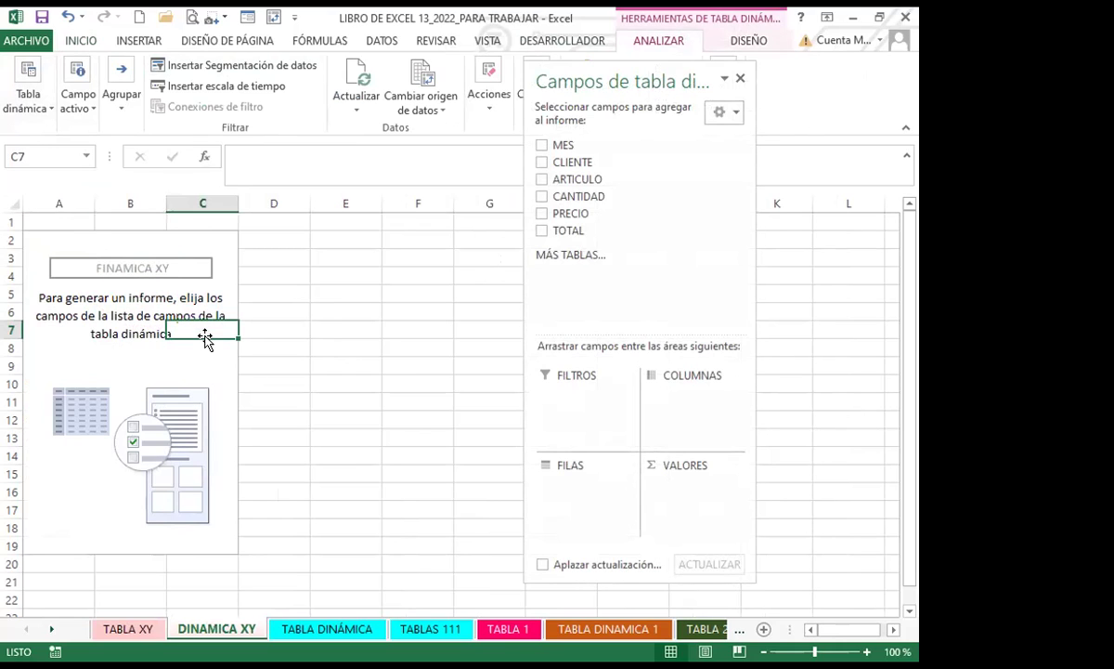
- Add the MES, CLIENTE and ARTICULO fields as rows and TOTAL as a summed value in the PivotTable on DINAMICA XY
click(542, 146)
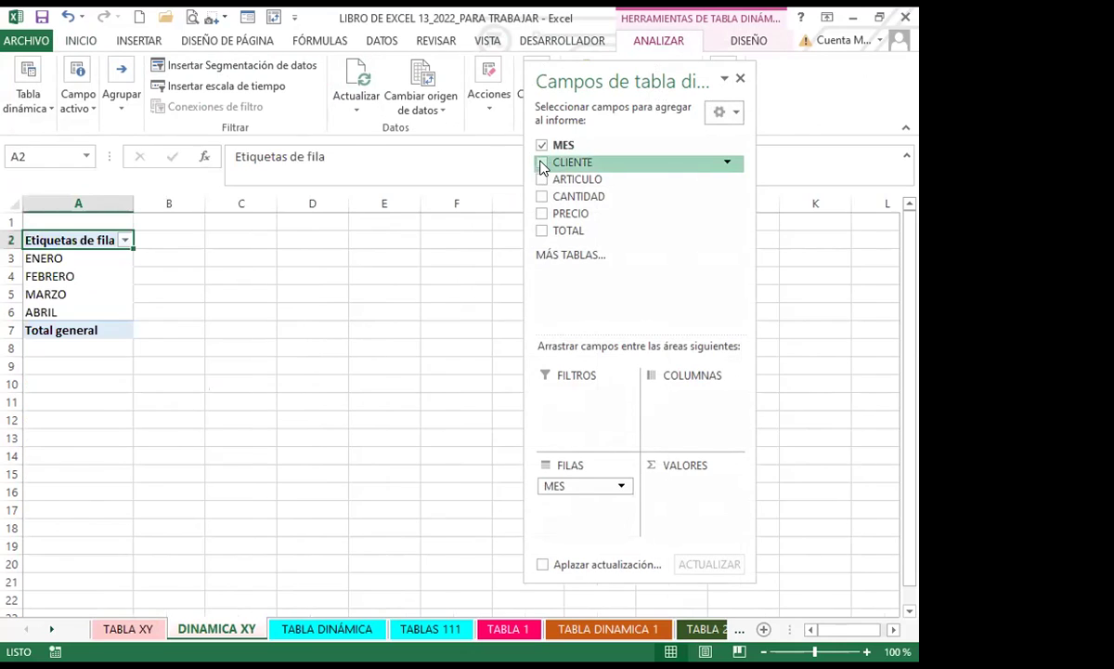
click(544, 164)
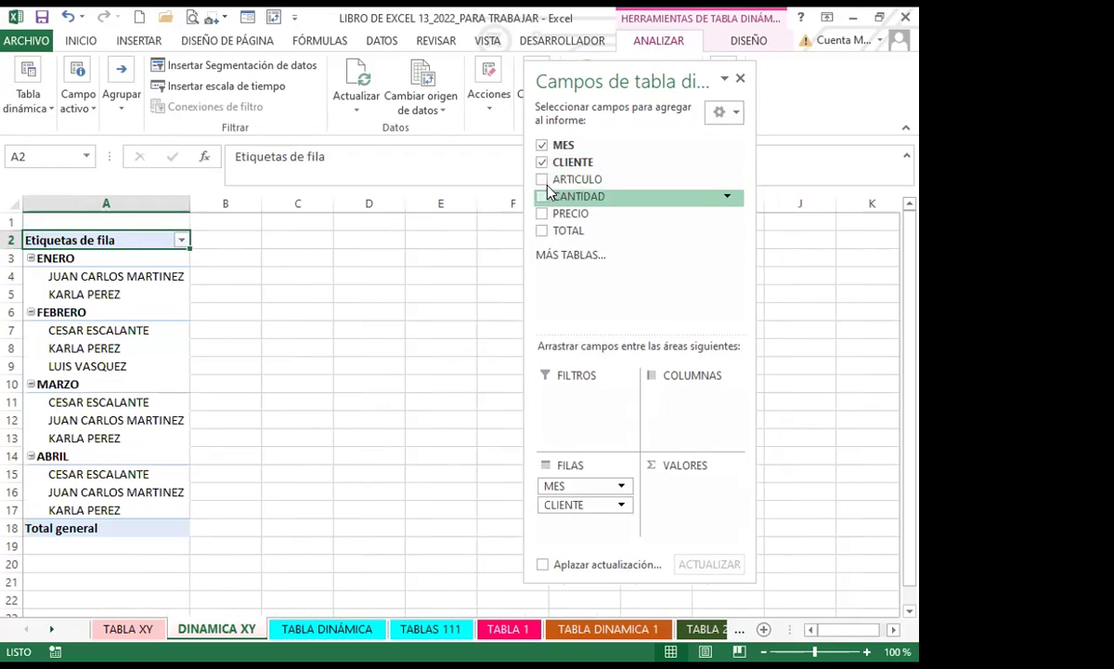
click(543, 180)
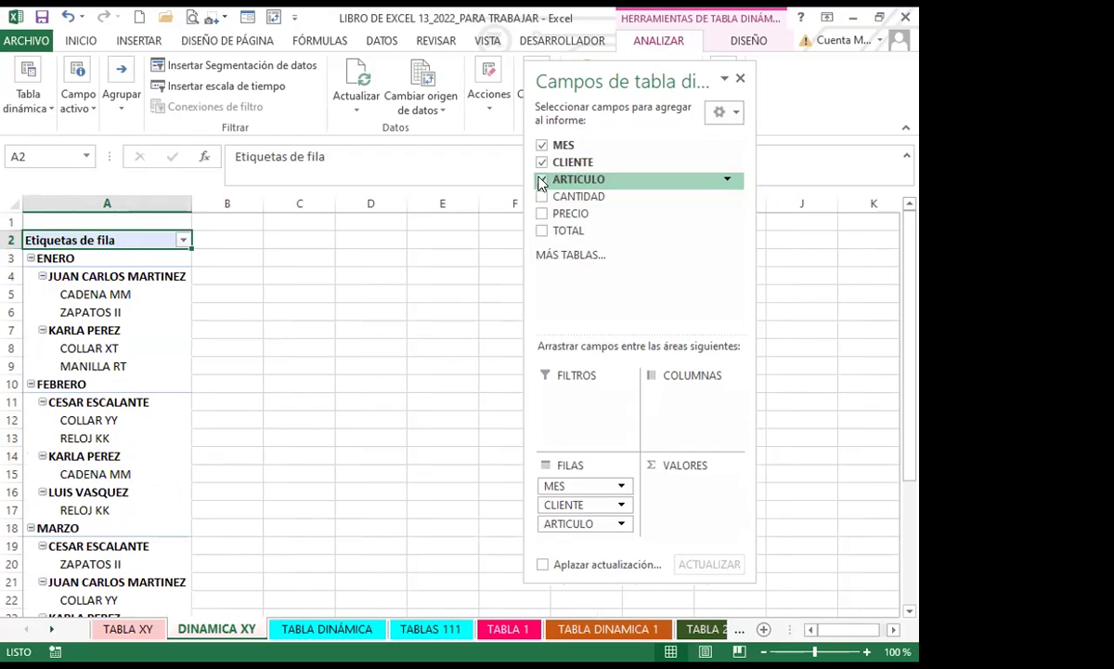
click(542, 231)
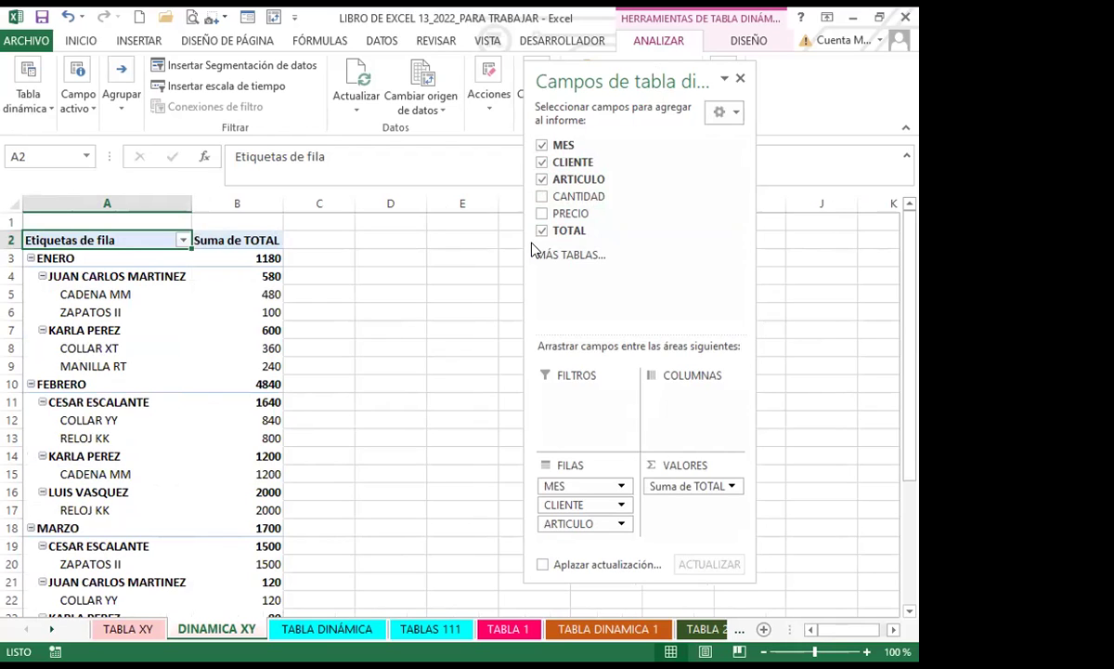
- Move the MES field from rows to columns, and shift the floating field list so it does not cover the PivotTable
drag(580, 489, 696, 404)
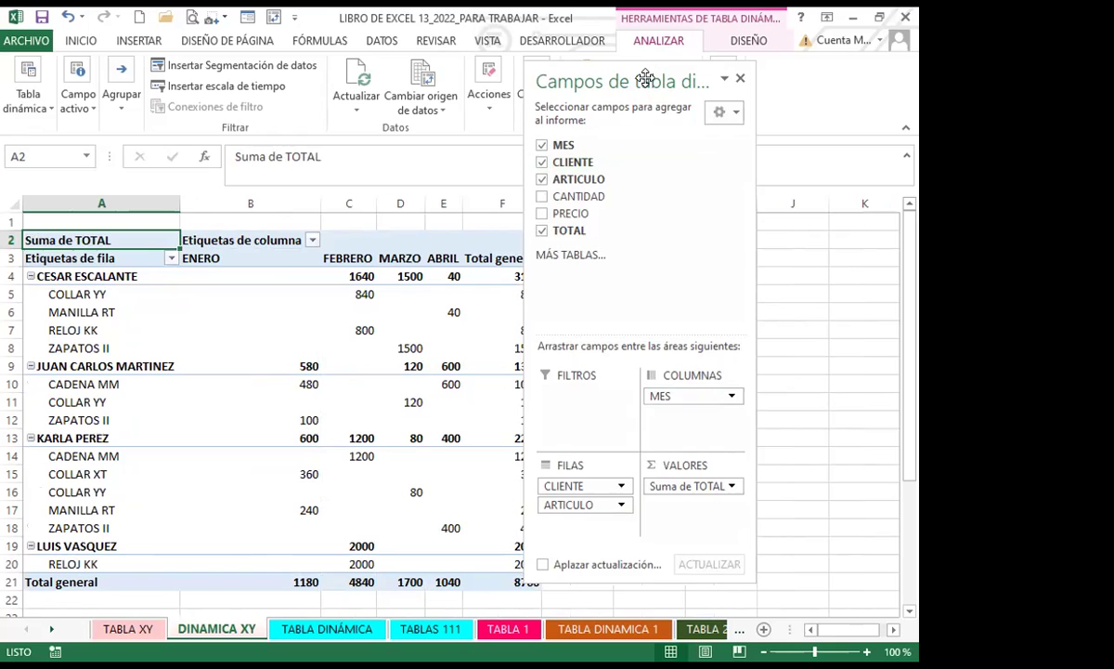
drag(799, 98, 864, 102)
scroll(141, 411, down, 2)
scroll(178, 475, up, 1)
scroll(178, 474, up, 1)
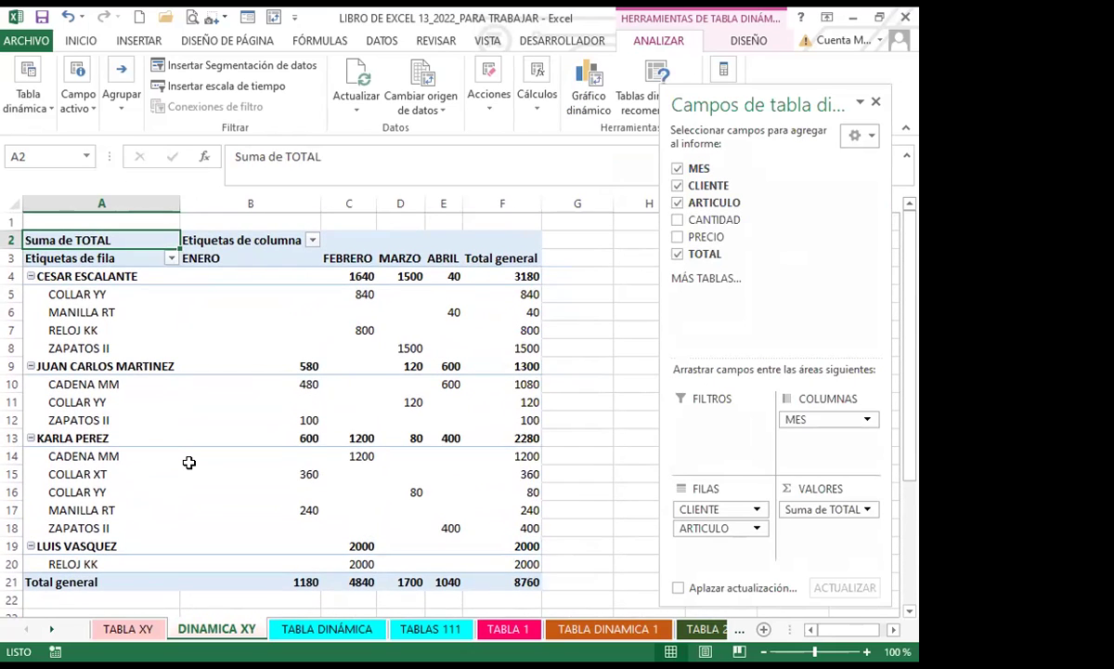
- Compare the PivotTable's totals by client, article and month with the source rows and the TOTAL formula on TABLA XY
mouse_move(189, 462)
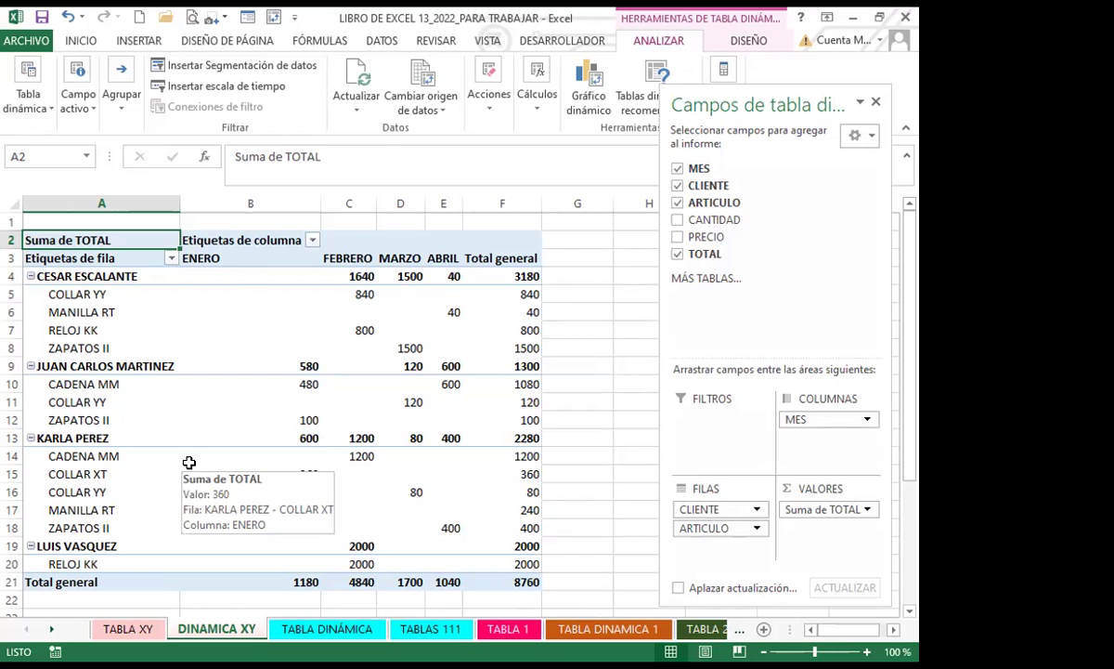
click(116, 629)
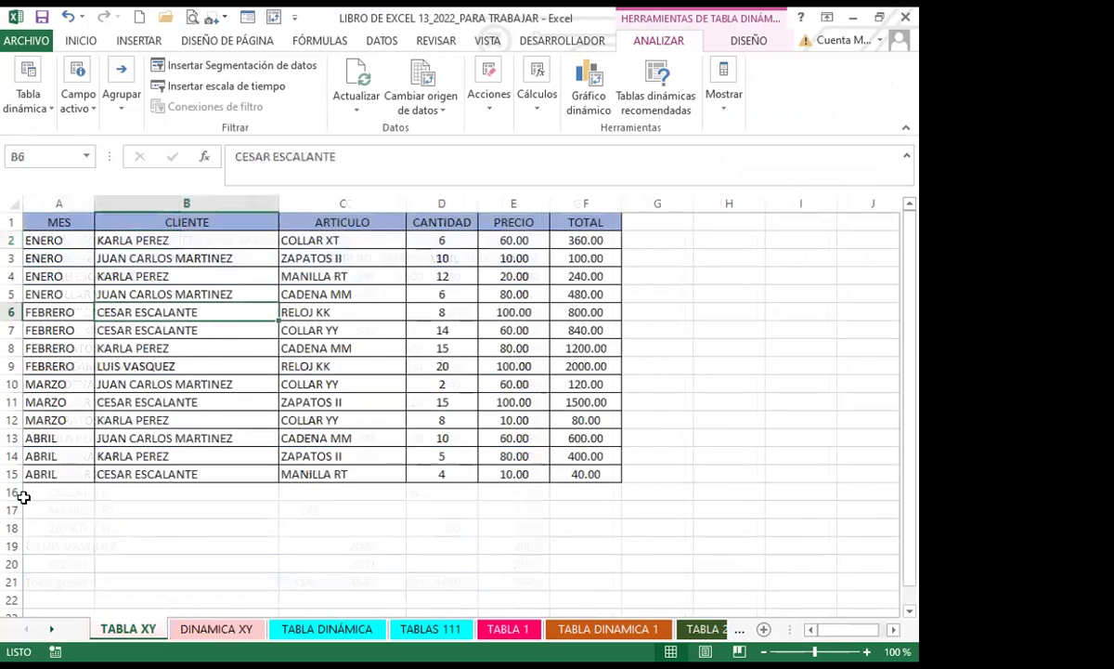
click(583, 242)
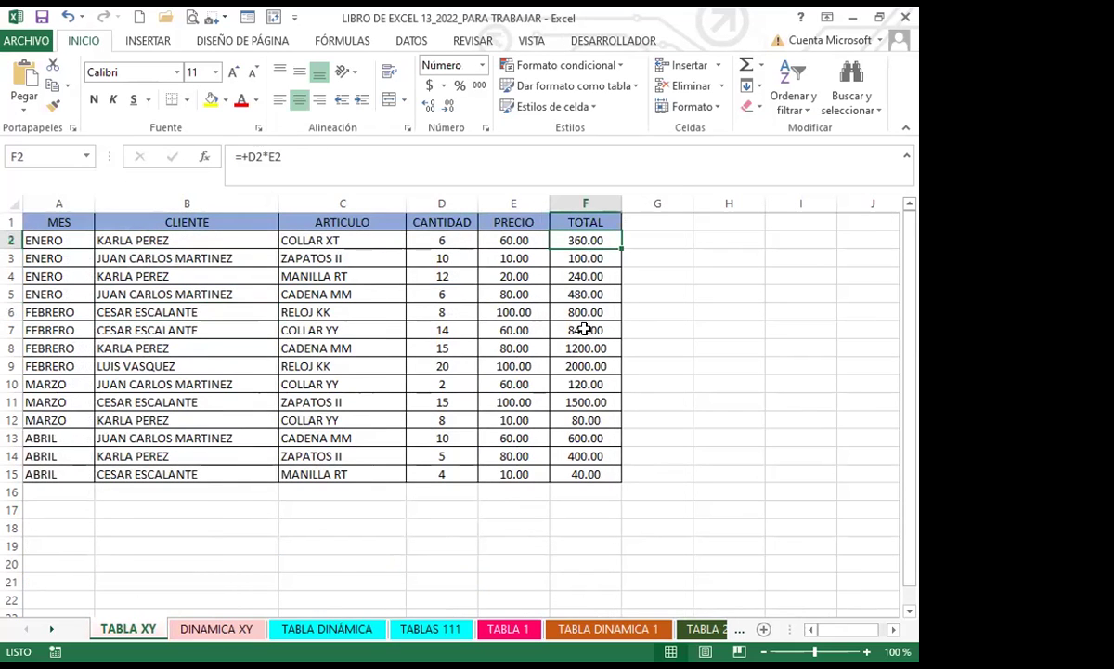
click(221, 628)
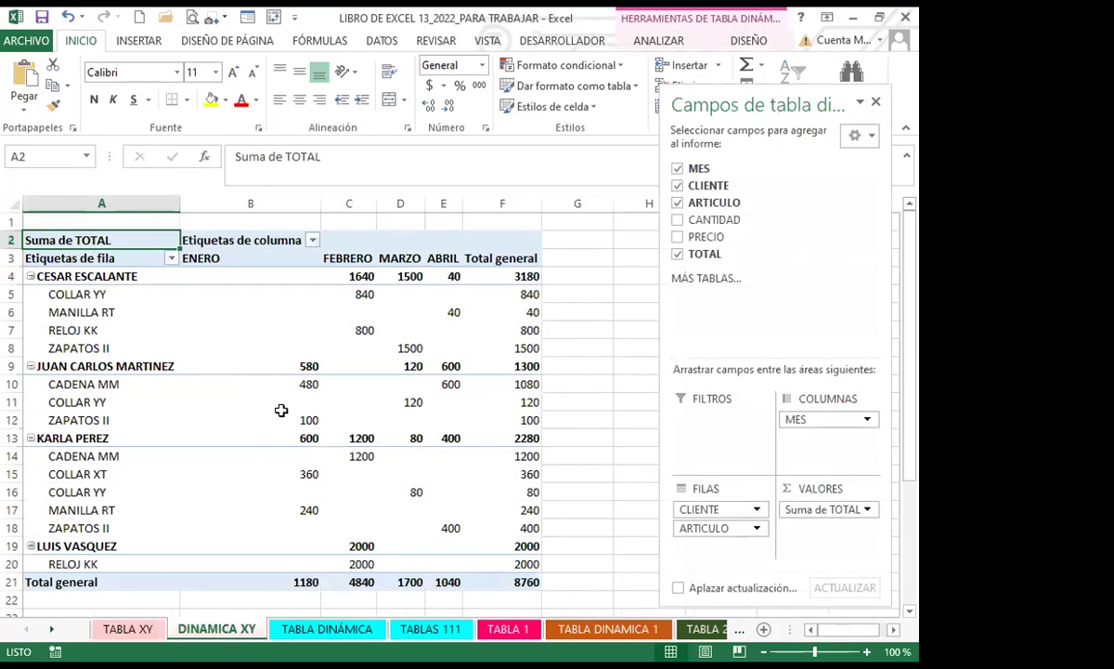
mouse_move(281, 410)
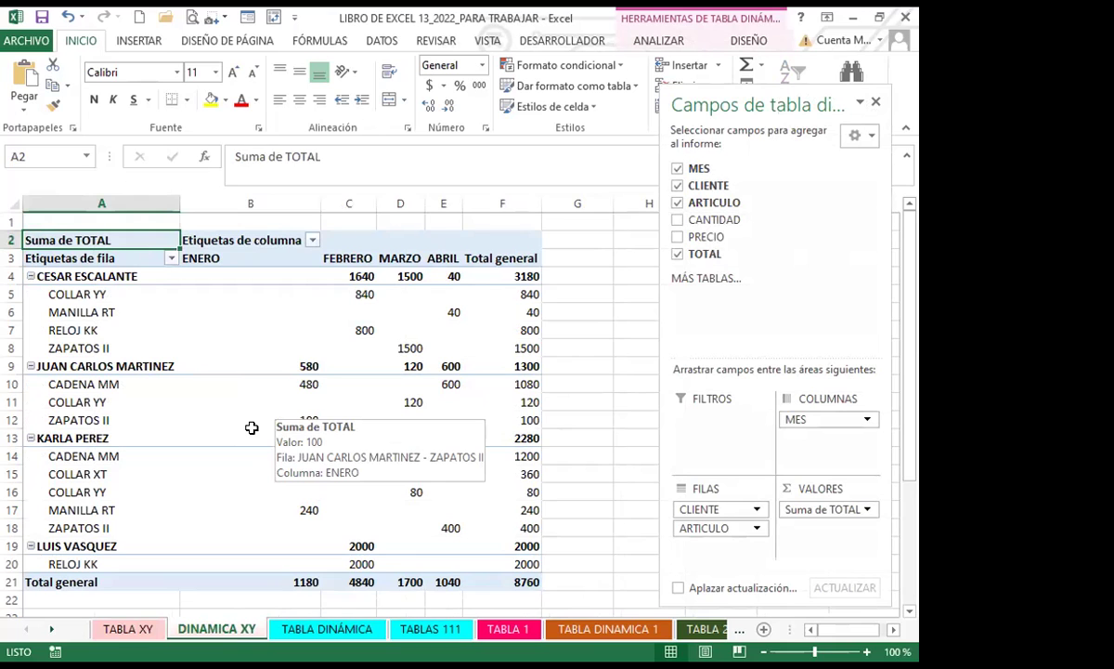
key(ctrl+Page_Up)
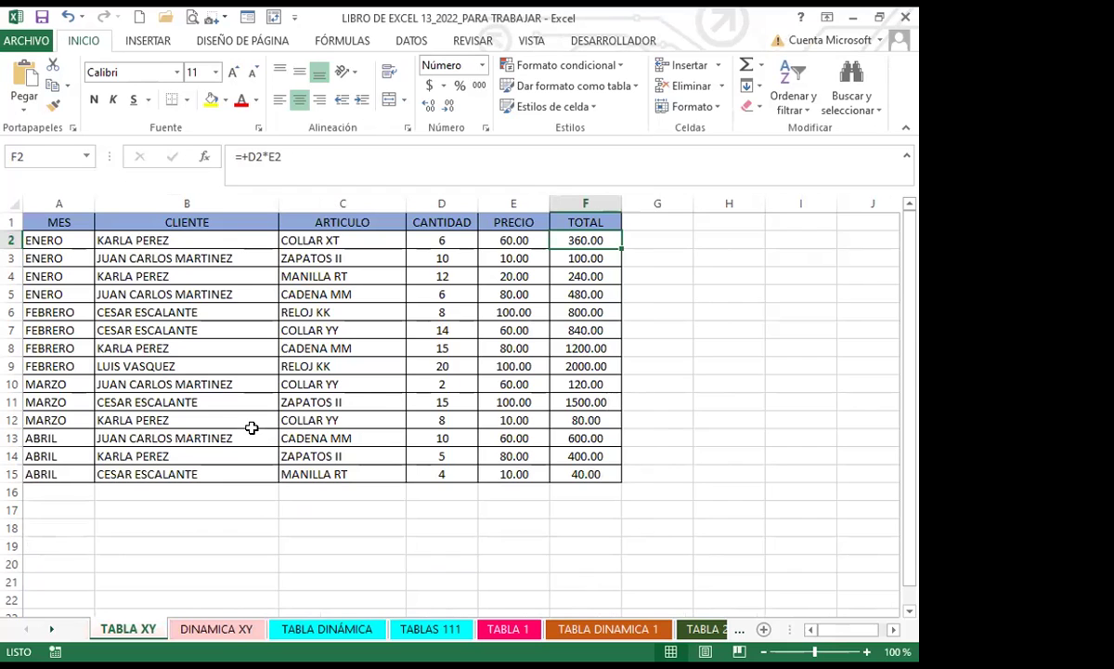
click(213, 629)
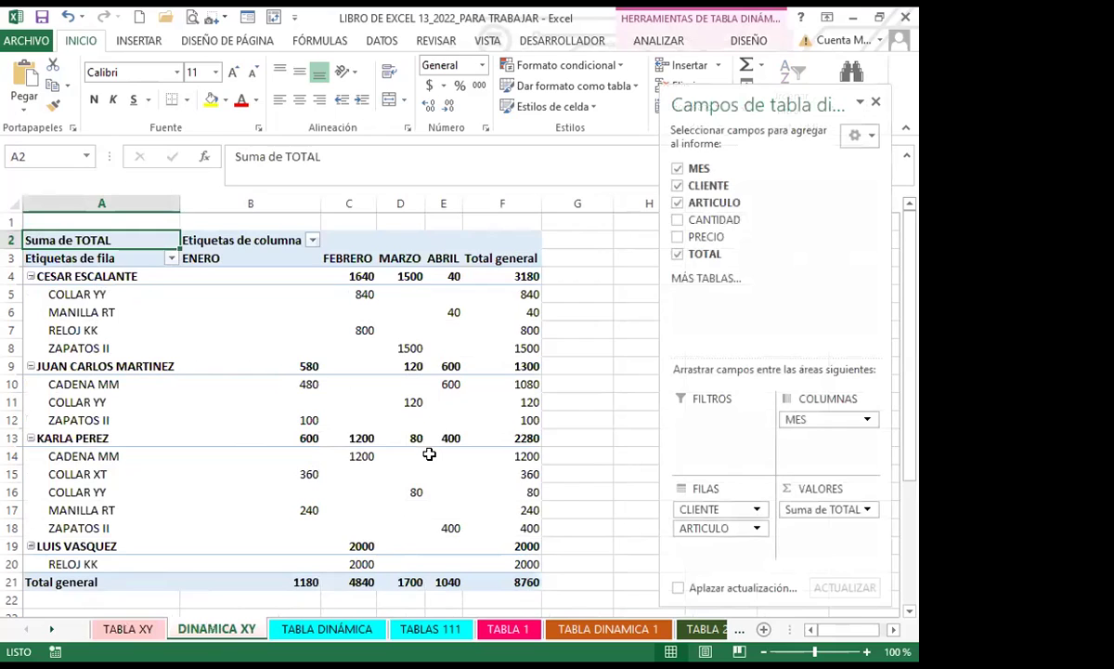
mouse_move(429, 454)
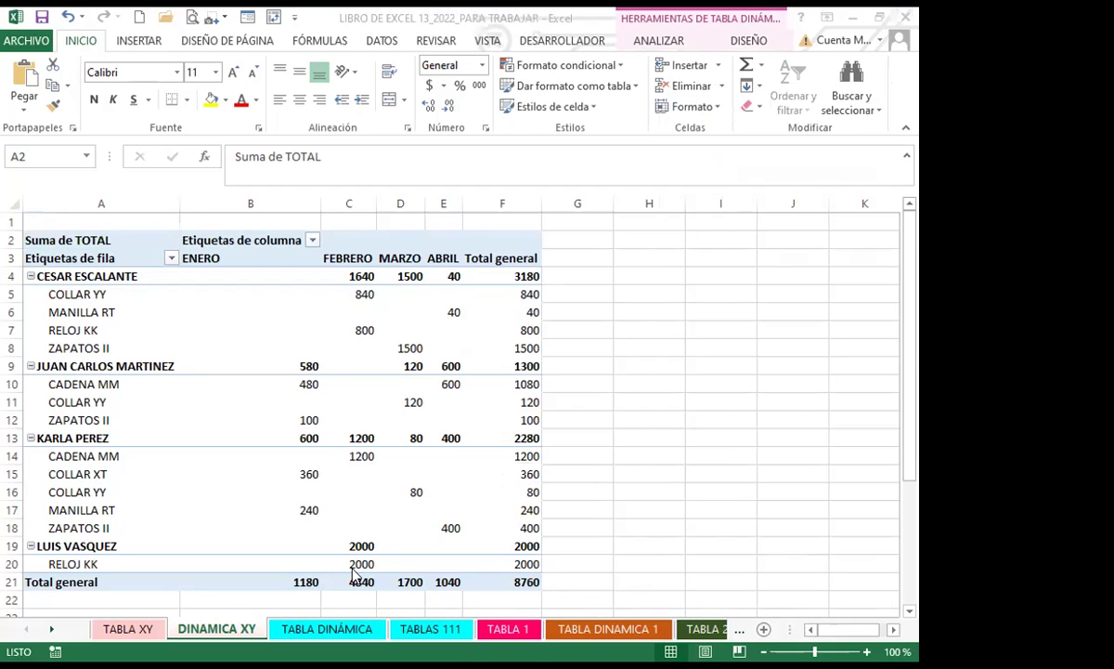
- Collapse the article details under the first three clients in the PivotTable
click(420, 417)
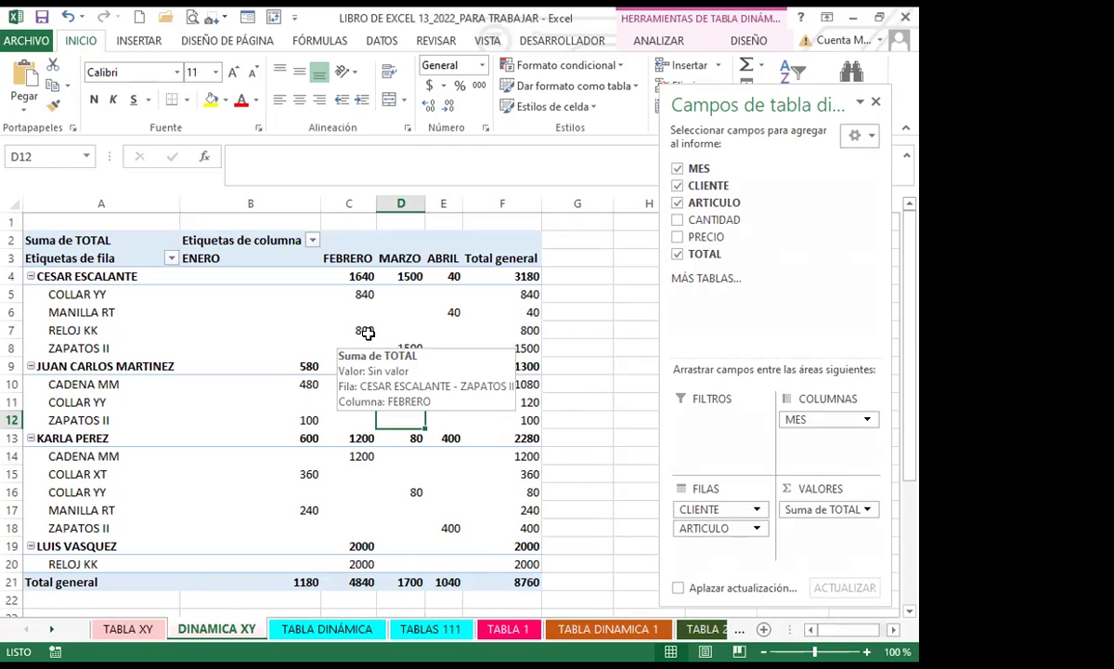
click(31, 276)
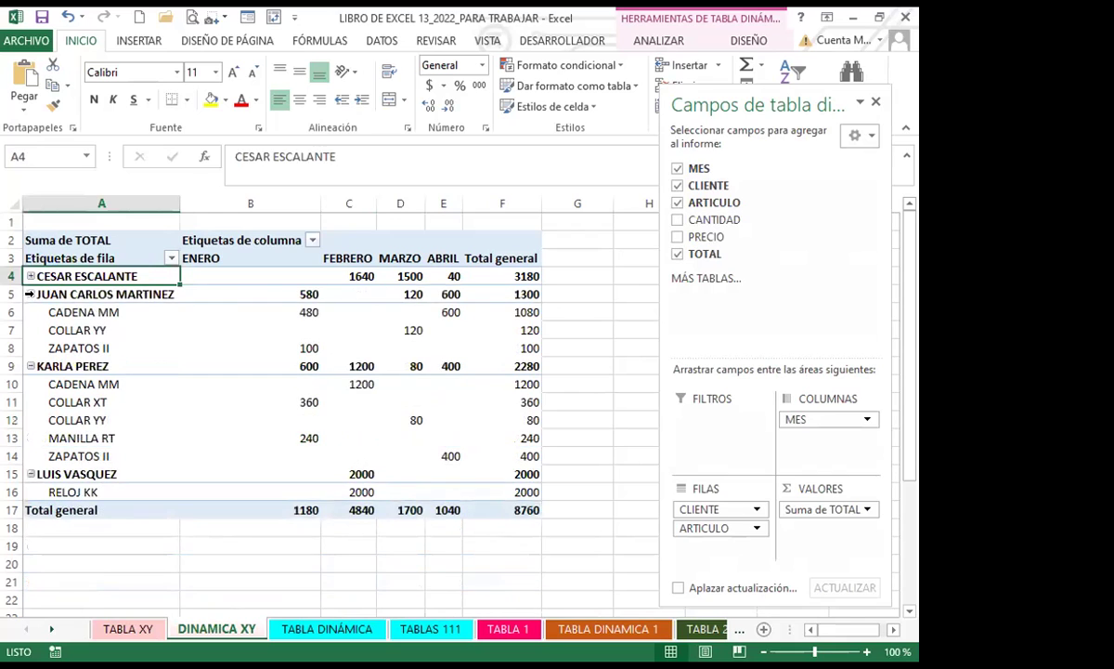
click(30, 293)
click(32, 312)
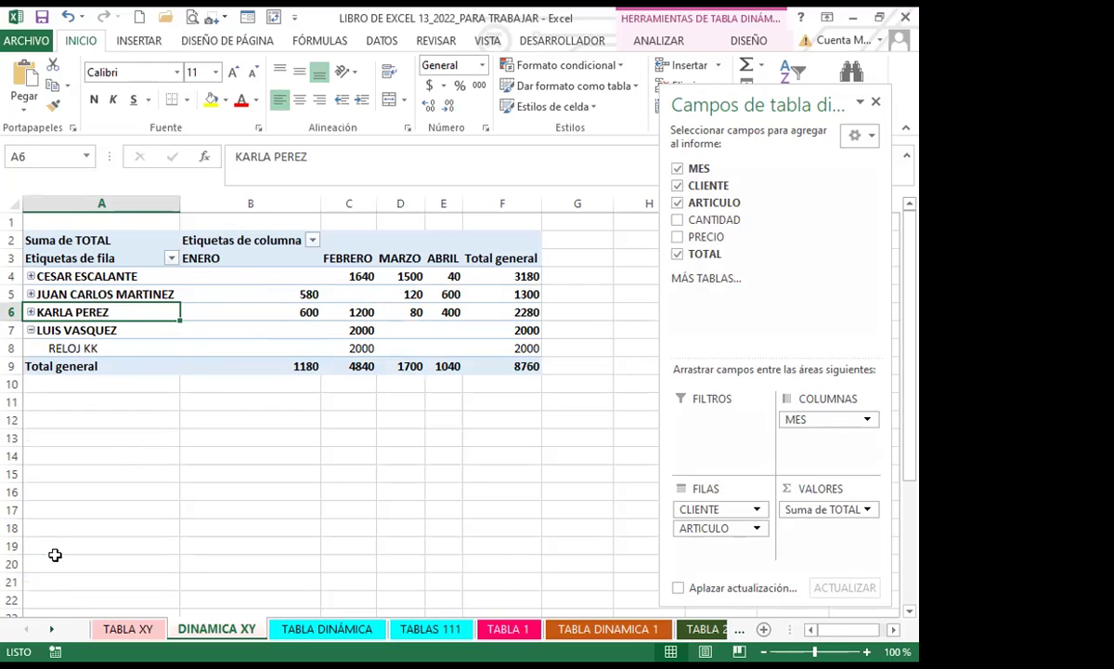
- Examine the TABLA XY source, the provider payments table and its questions on TABLA DINÁMICA, and the TABLAS 111 sheet
click(127, 629)
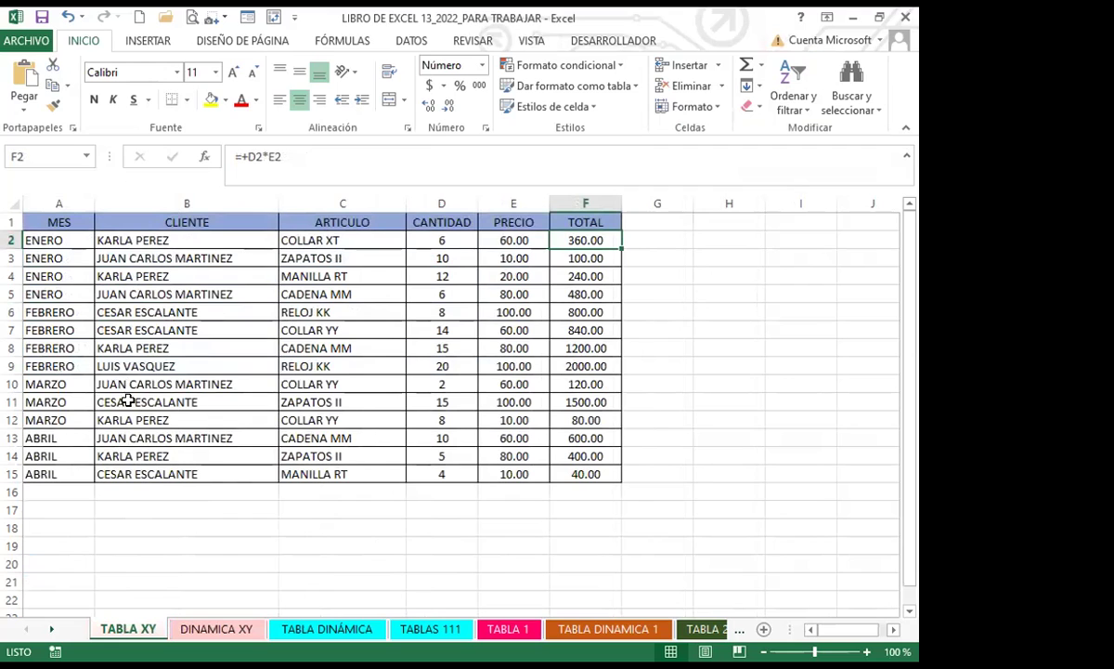
click(304, 629)
click(266, 501)
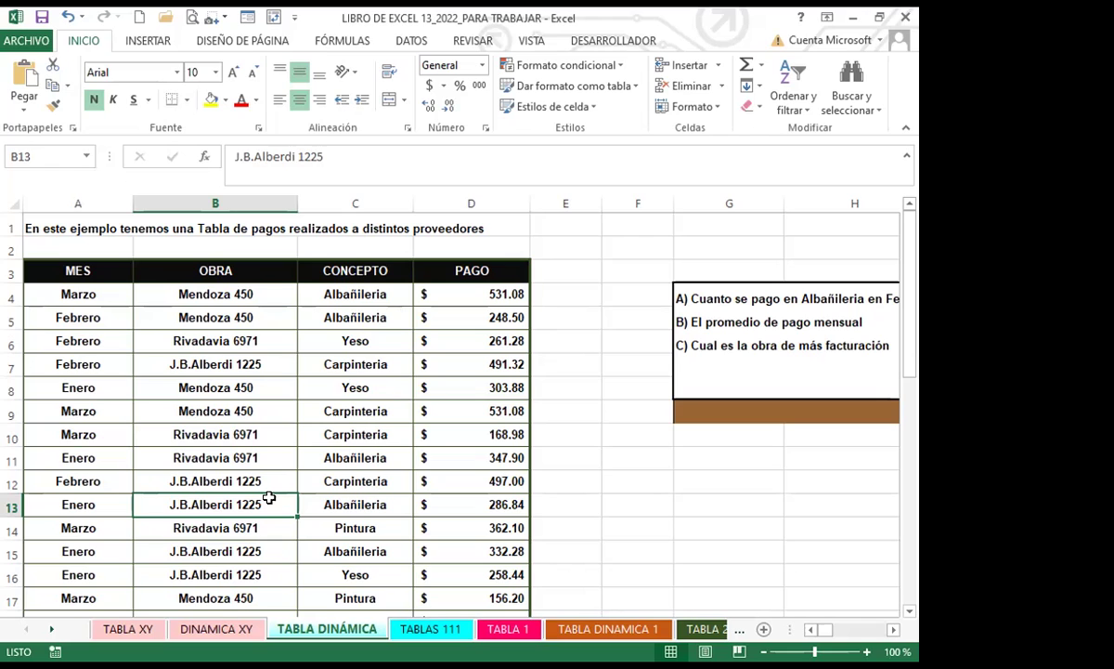
click(893, 629)
click(893, 630)
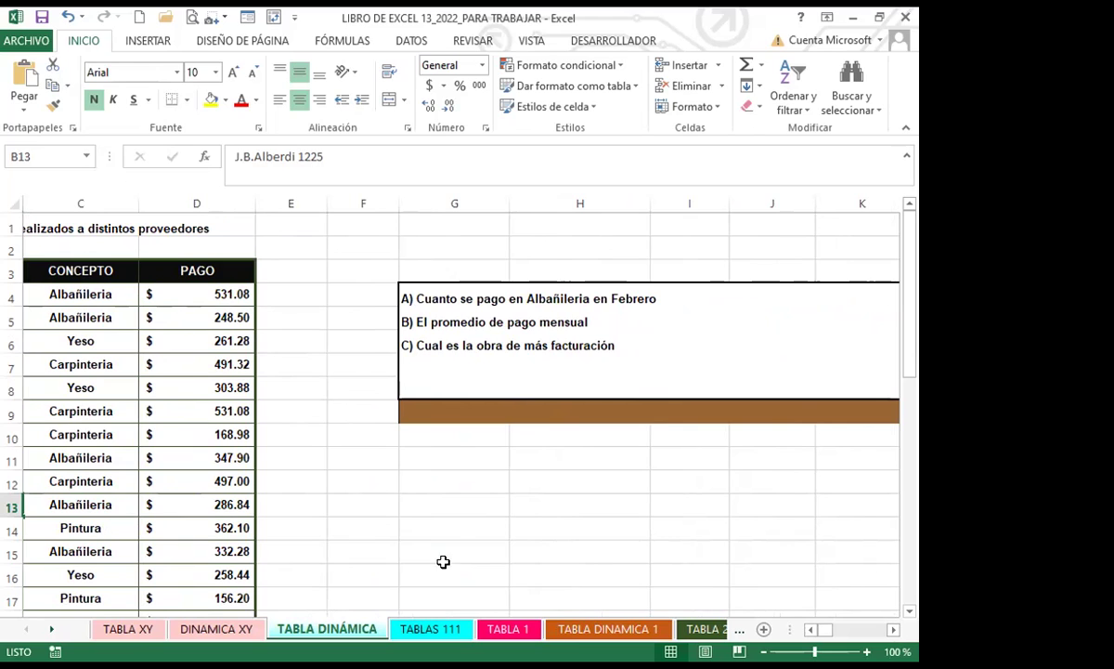
click(810, 630)
click(324, 457)
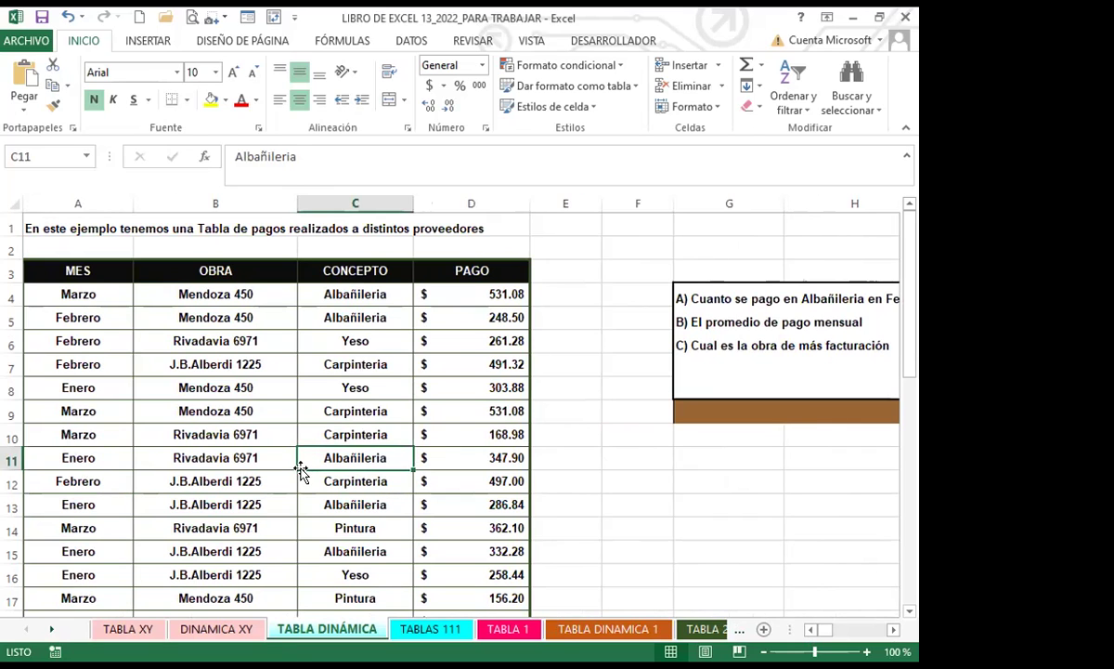
click(429, 629)
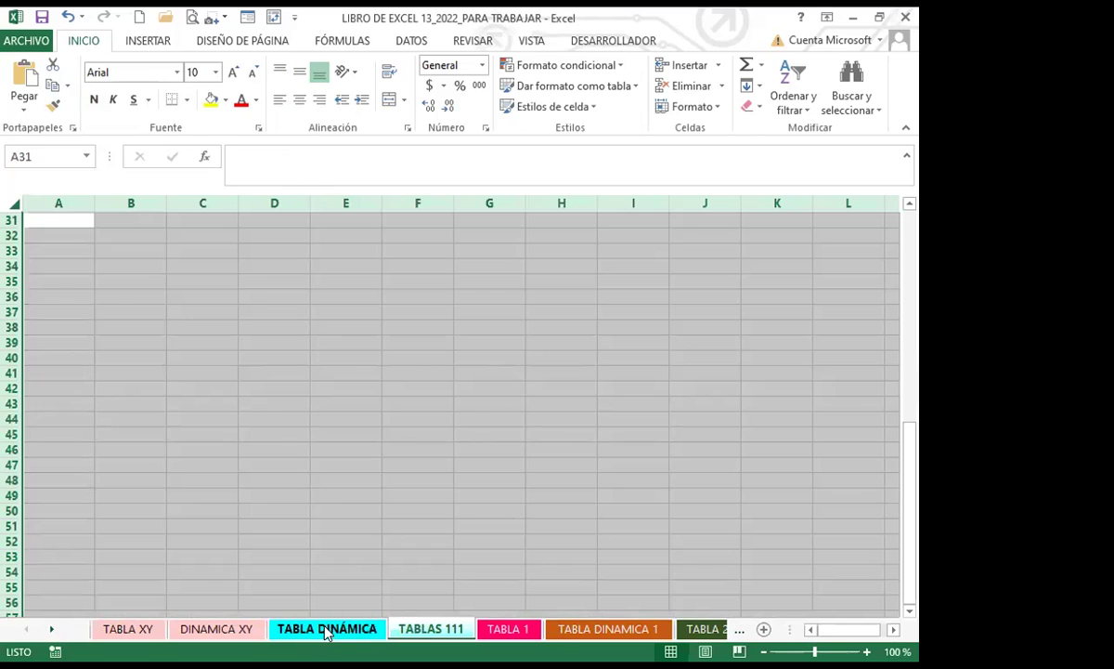
click(325, 630)
- Insert a PivotTable from the TABLA DINÁMICA range A3:D19, placed in the existing sheet TABLAS 111 at cell A3
click(274, 403)
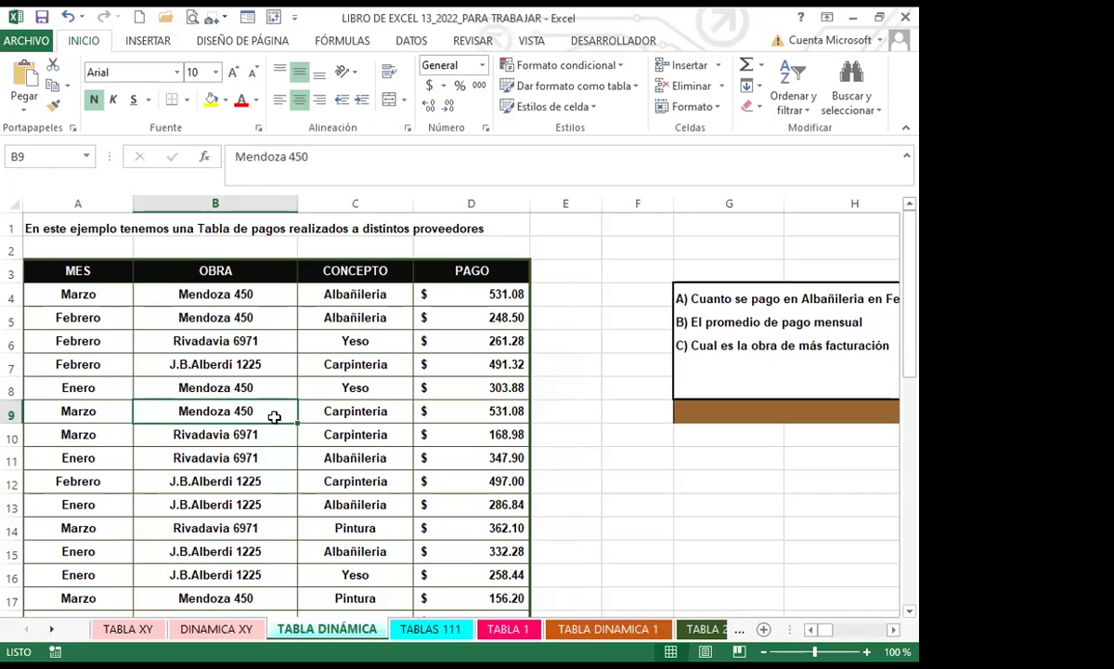
click(241, 452)
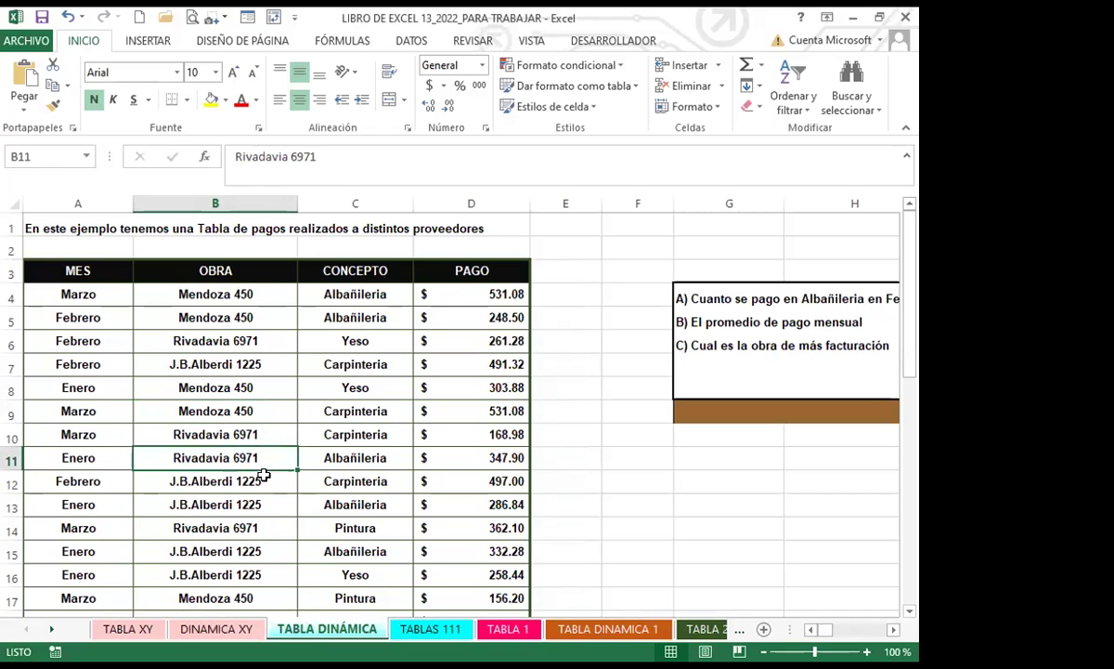
click(152, 40)
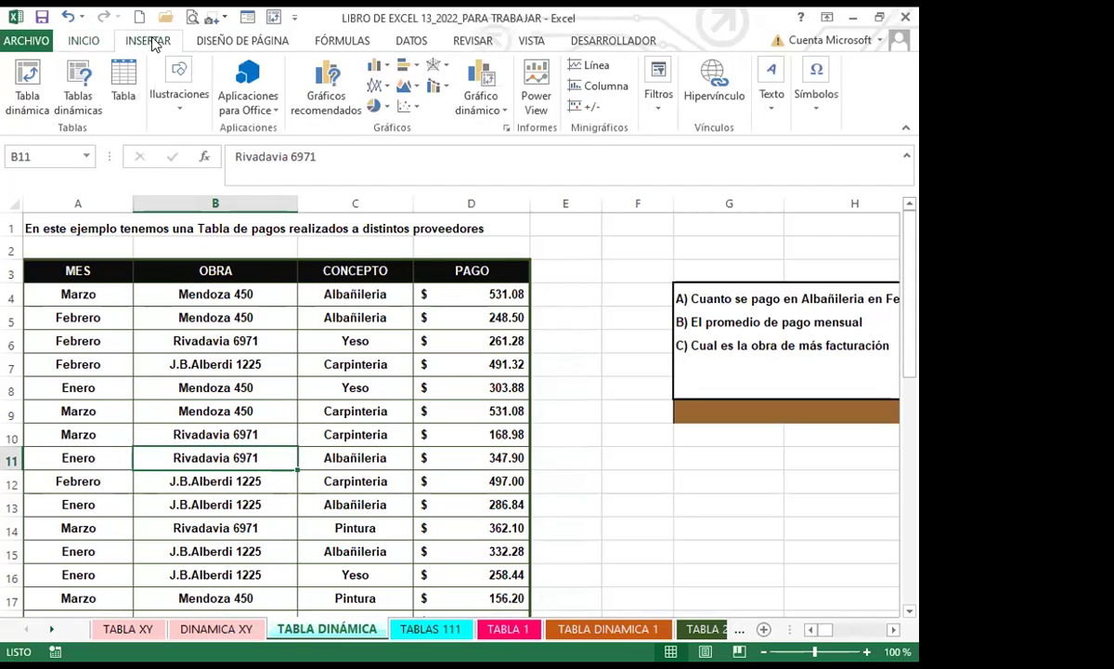
click(22, 74)
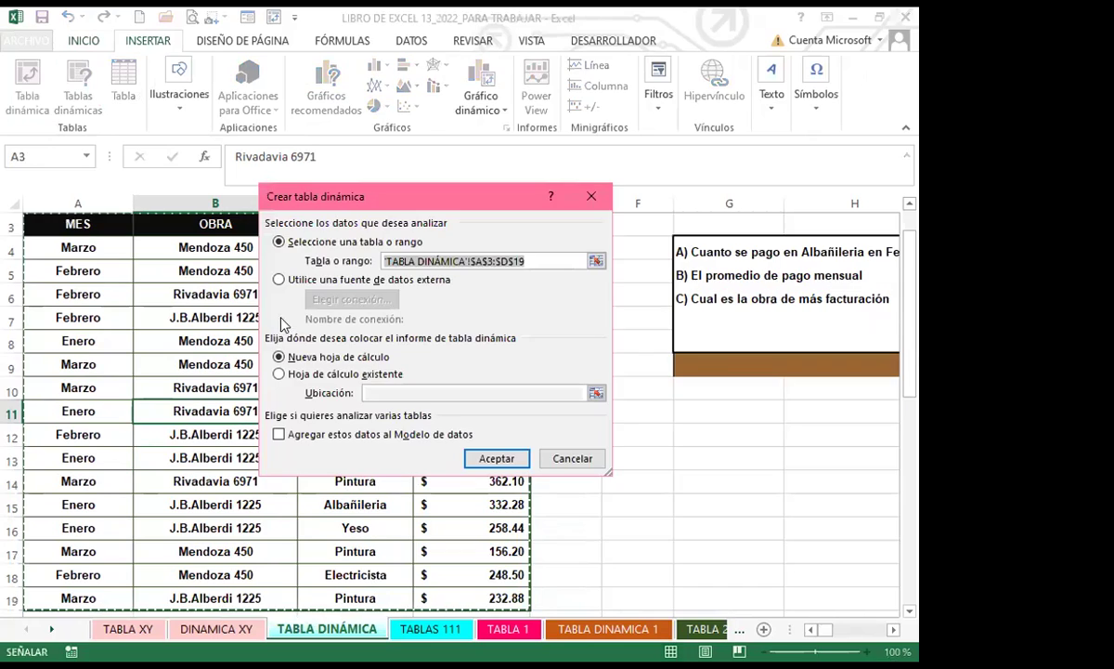
click(309, 375)
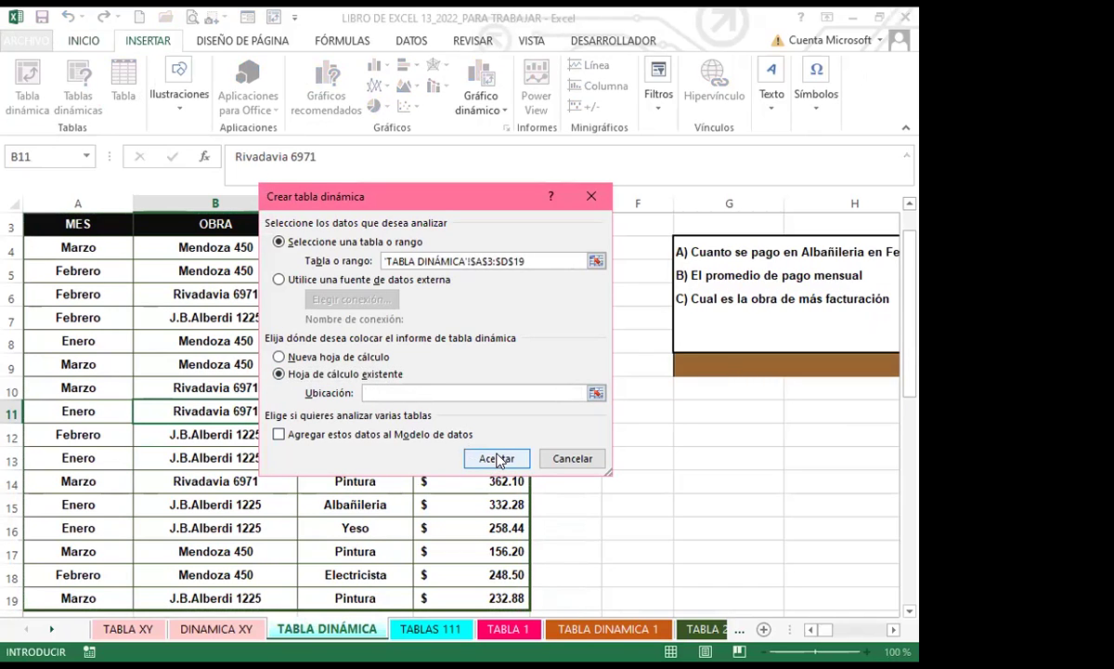
click(423, 628)
scroll(70, 291, up, 10)
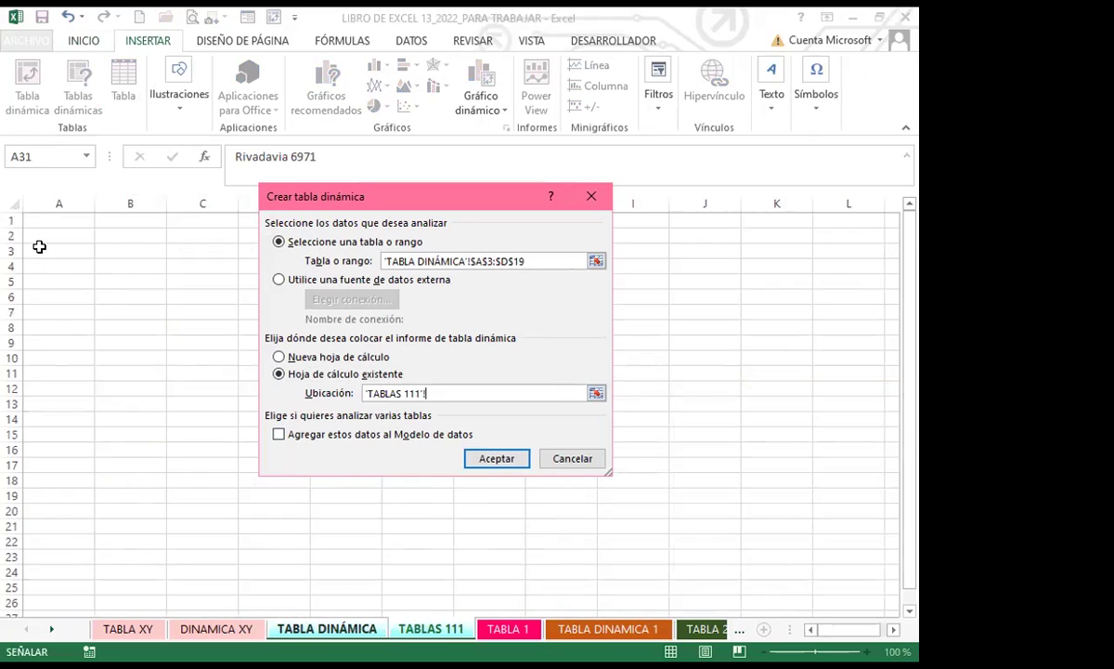
click(48, 252)
click(501, 459)
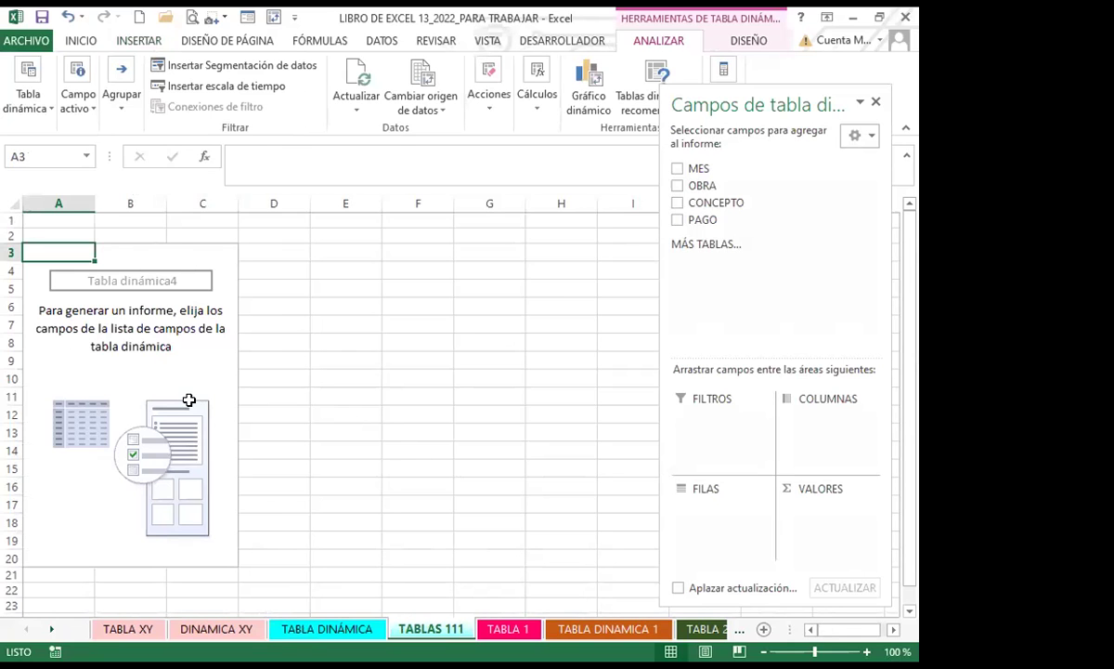
- Check the questions on TABLA DINÁMICA, and add MES and OBRA as rows and PAGO as a summed value to the TABLAS 111 PivotTable
click(279, 628)
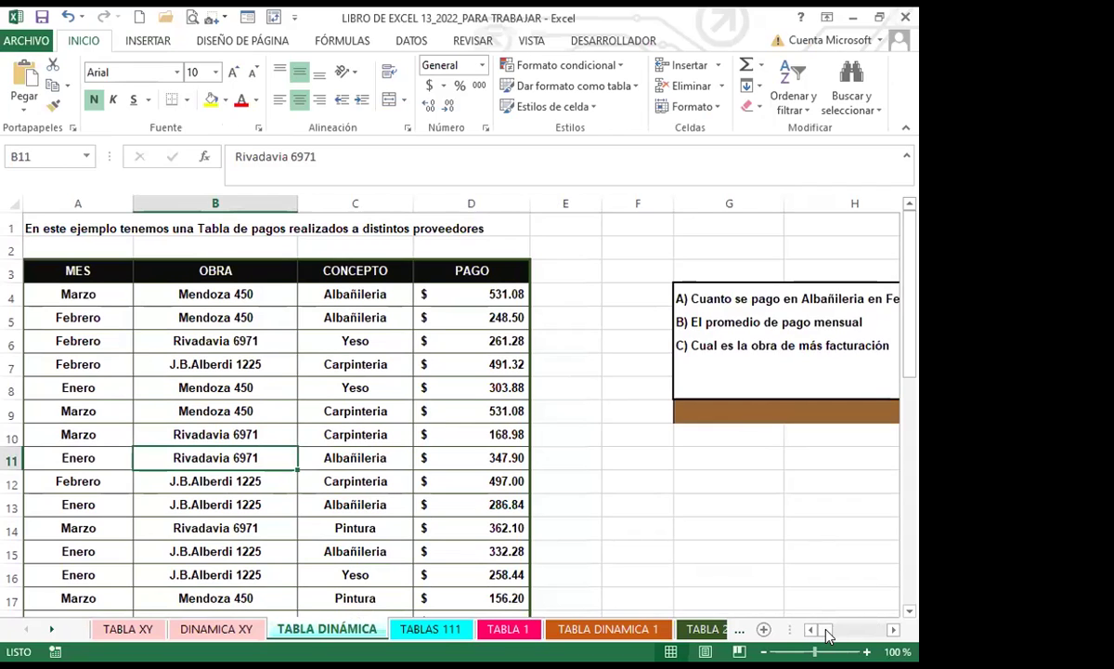
drag(831, 635, 761, 607)
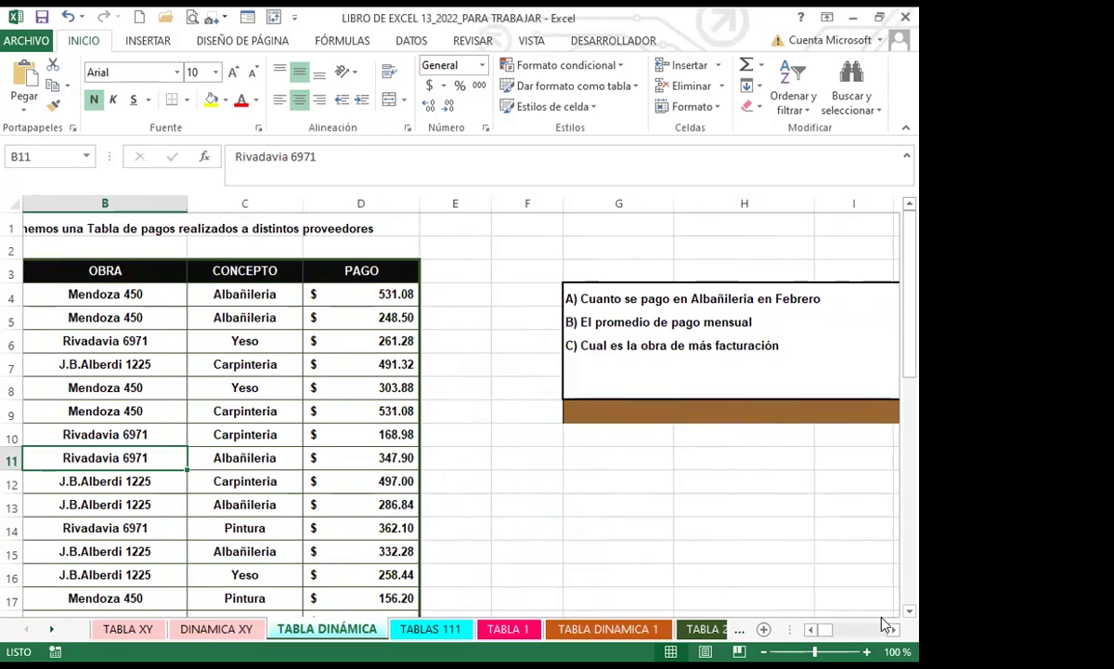
click(409, 627)
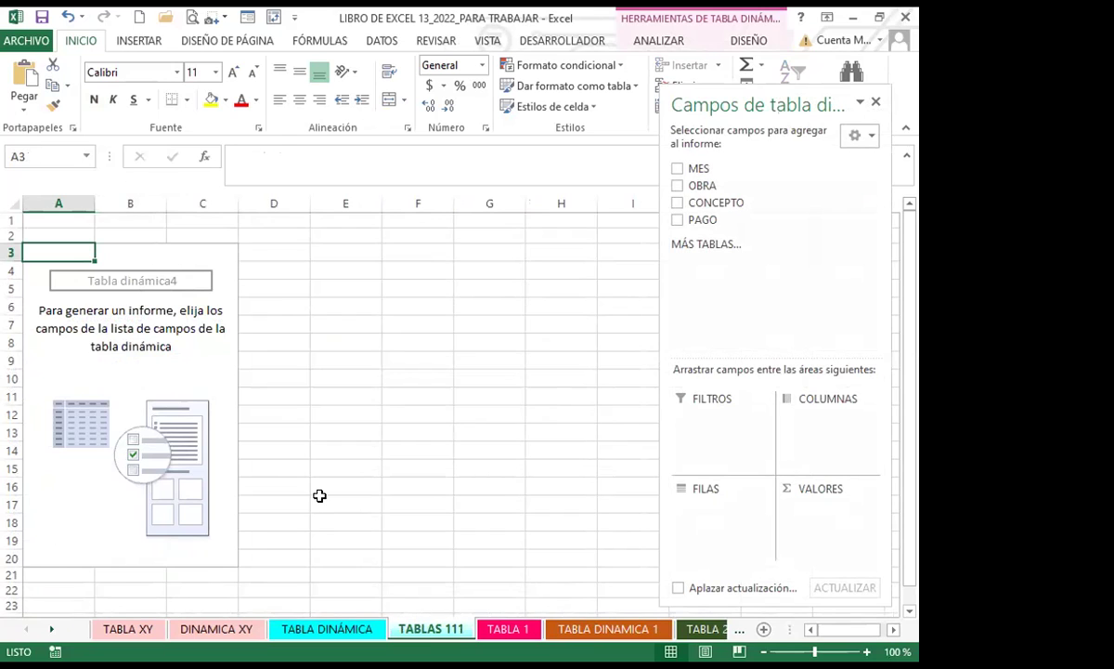
click(678, 169)
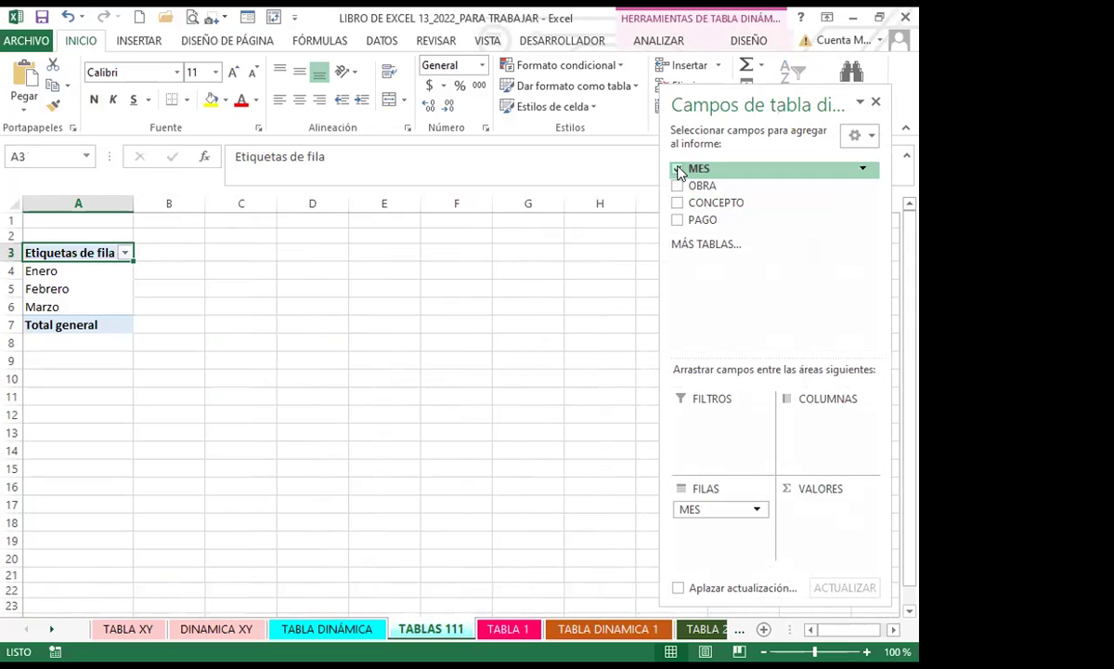
click(678, 186)
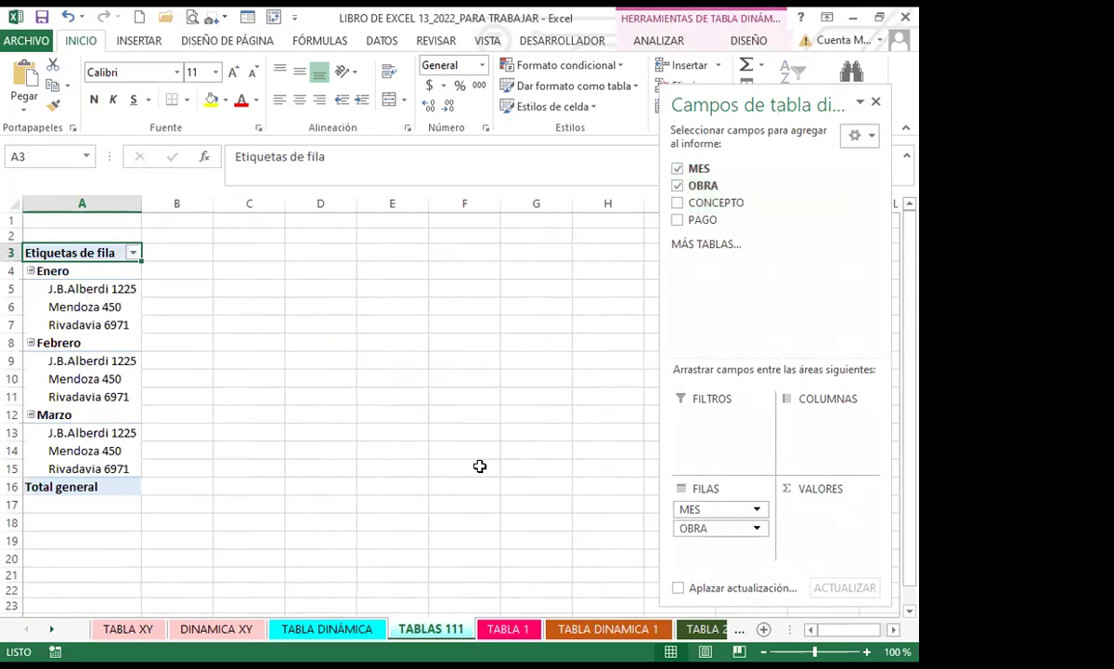
click(678, 220)
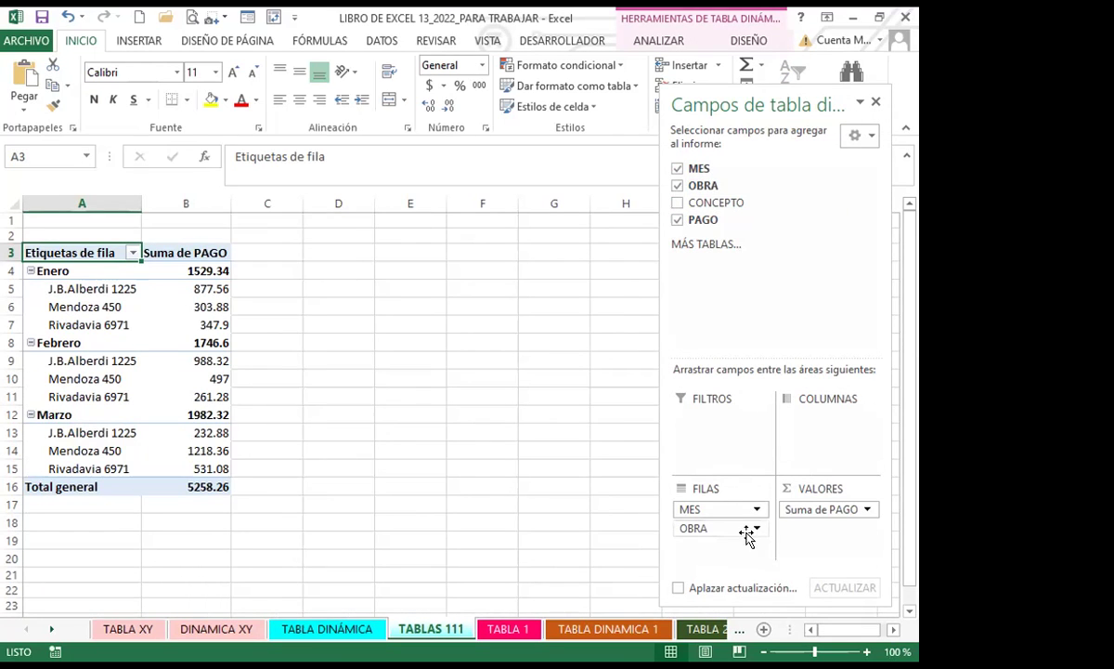
- Replace OBRA with CONCEPTO in the rows of the TABLAS 111 PivotTable and make MES the report filter
drag(750, 537, 582, 499)
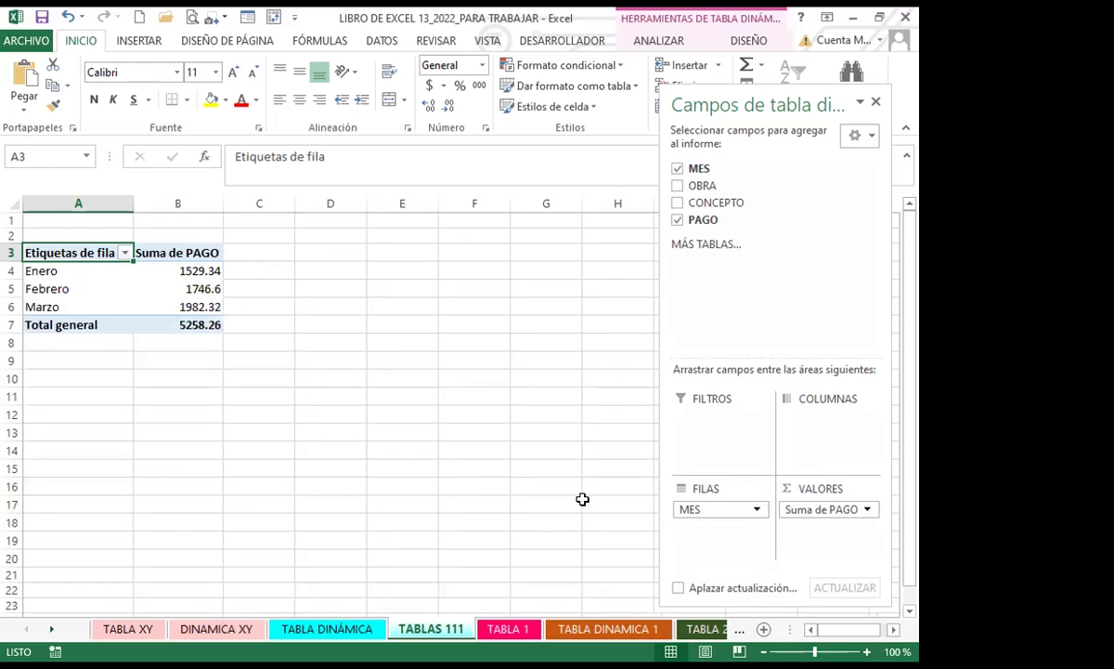
click(678, 203)
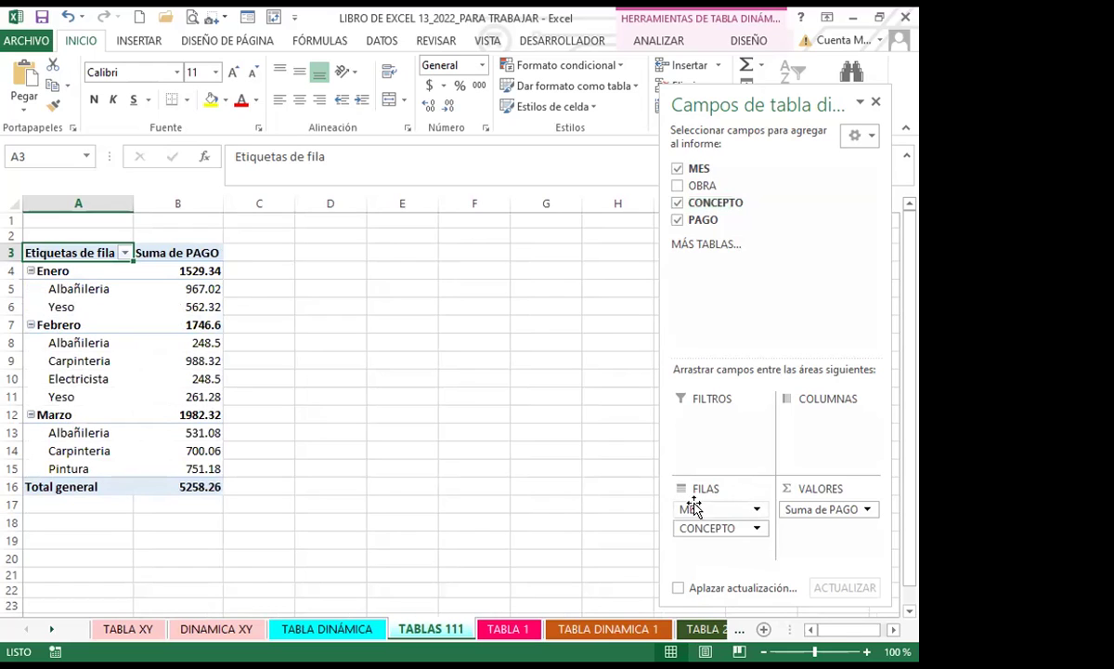
drag(703, 511, 711, 425)
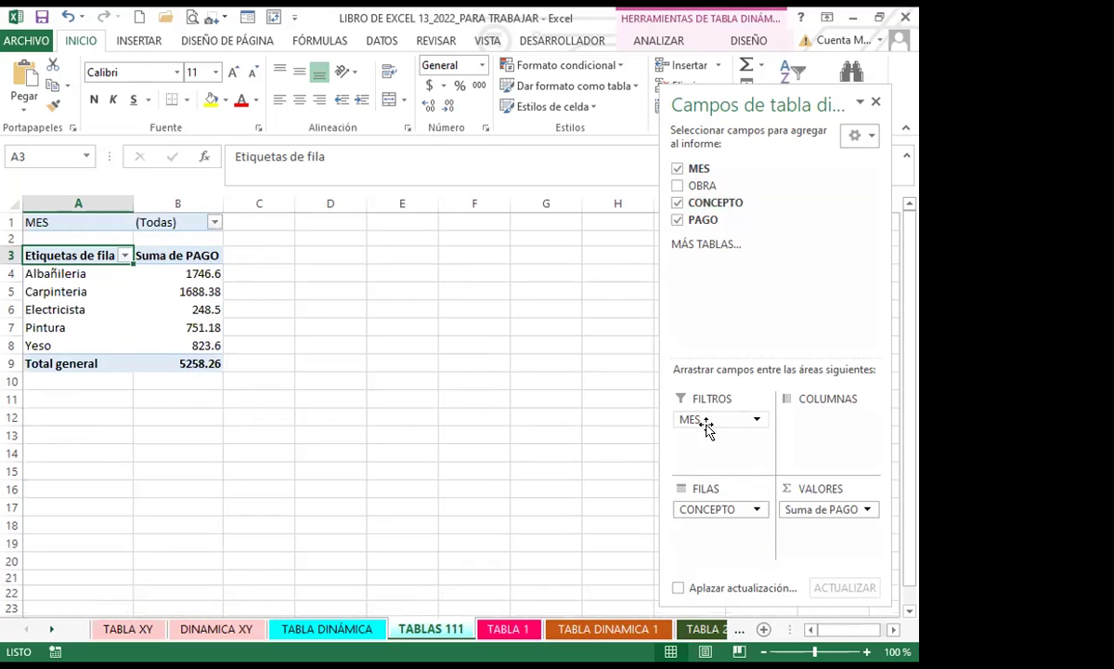
- Filter the PivotTable's row labels to show only Albañileria
click(122, 255)
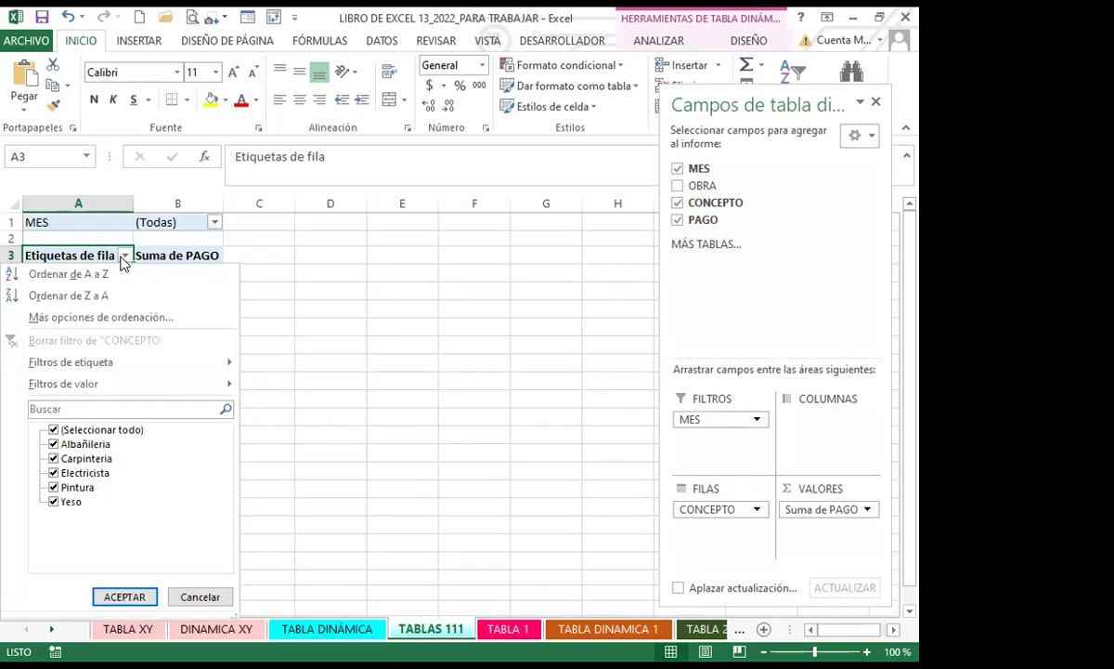
click(53, 430)
click(53, 444)
click(118, 592)
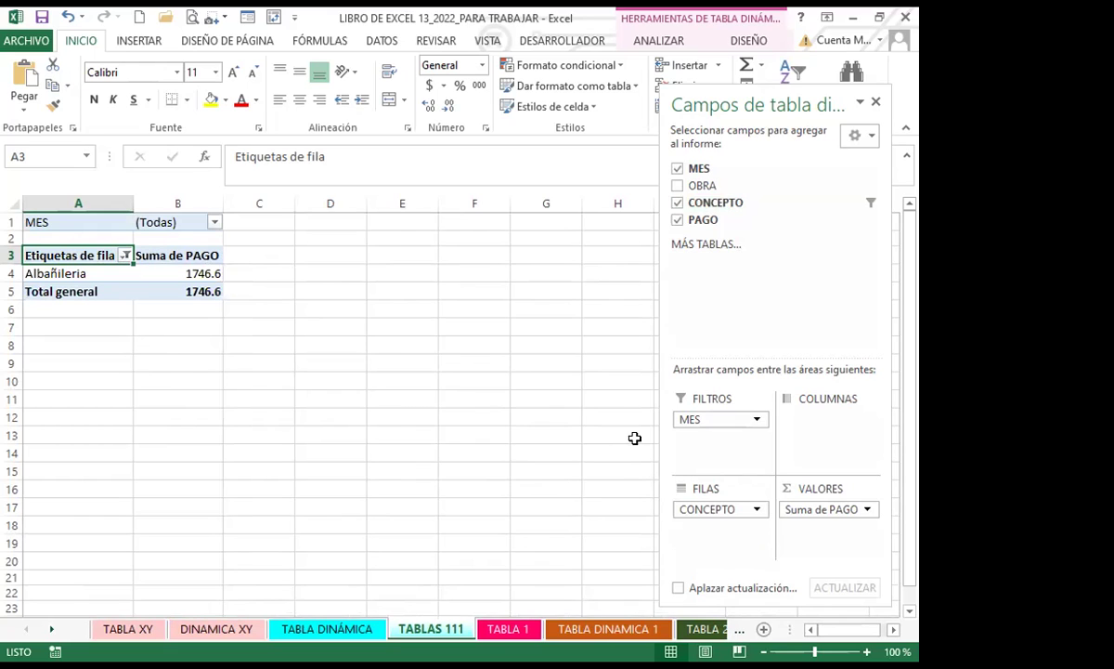
- Set the PivotTable's MES report filter to Febrero
click(762, 420)
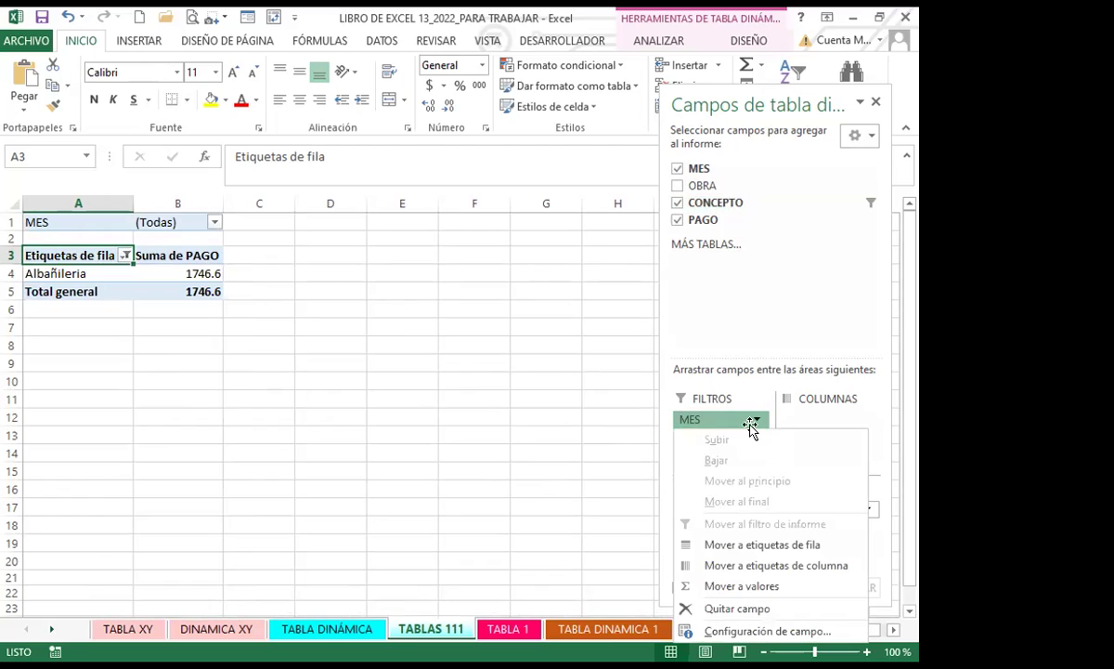
click(108, 215)
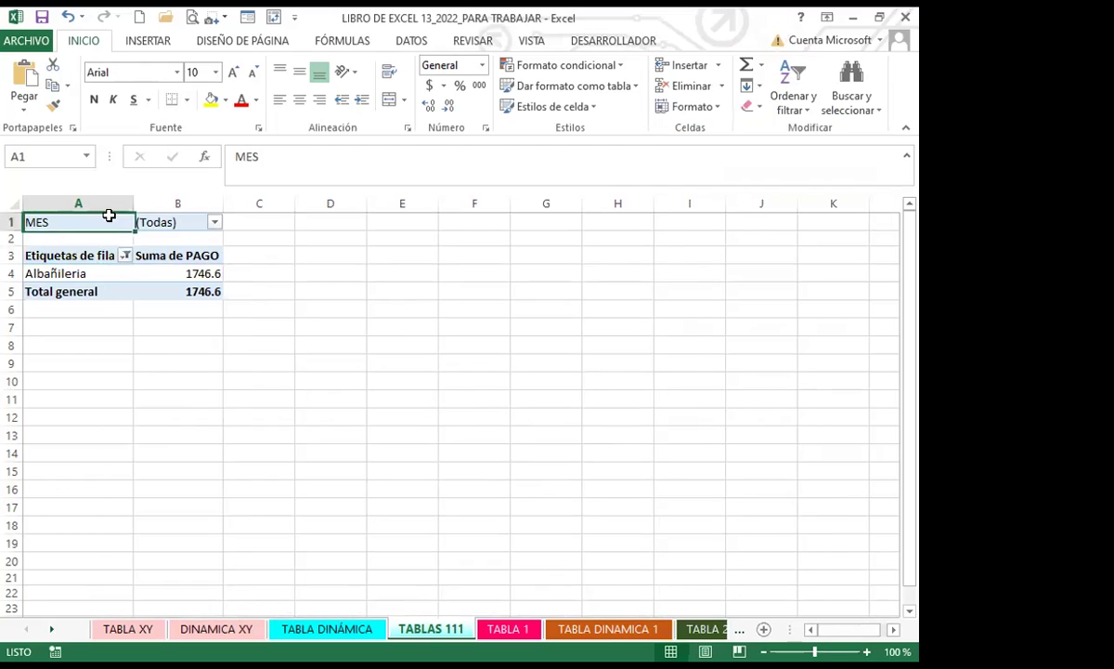
click(214, 222)
click(41, 292)
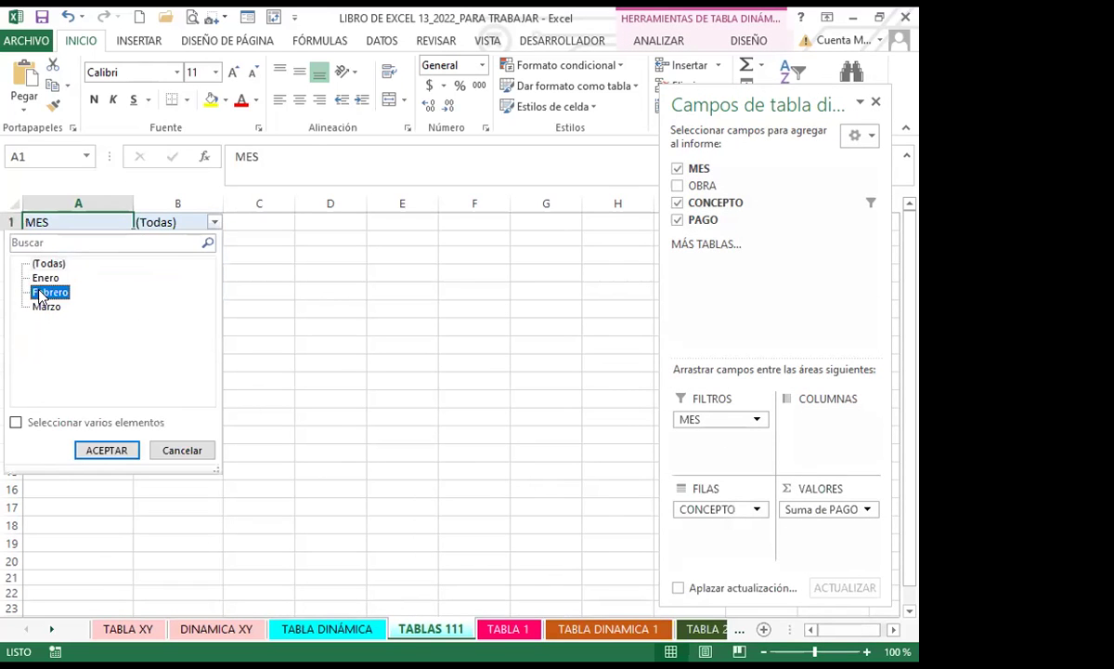
click(96, 450)
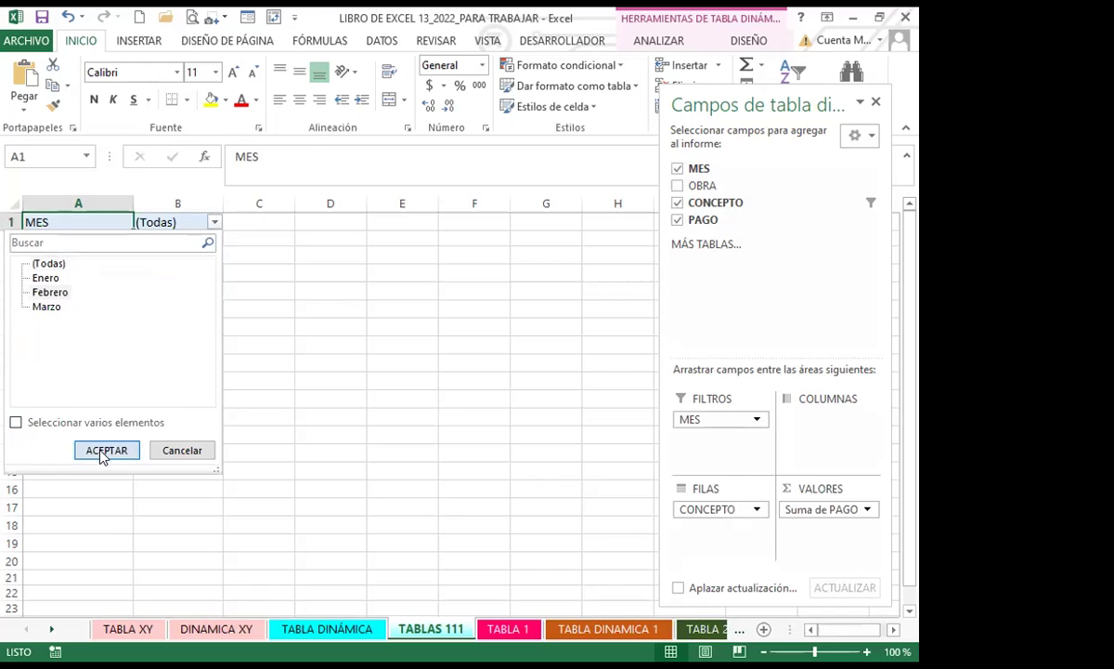
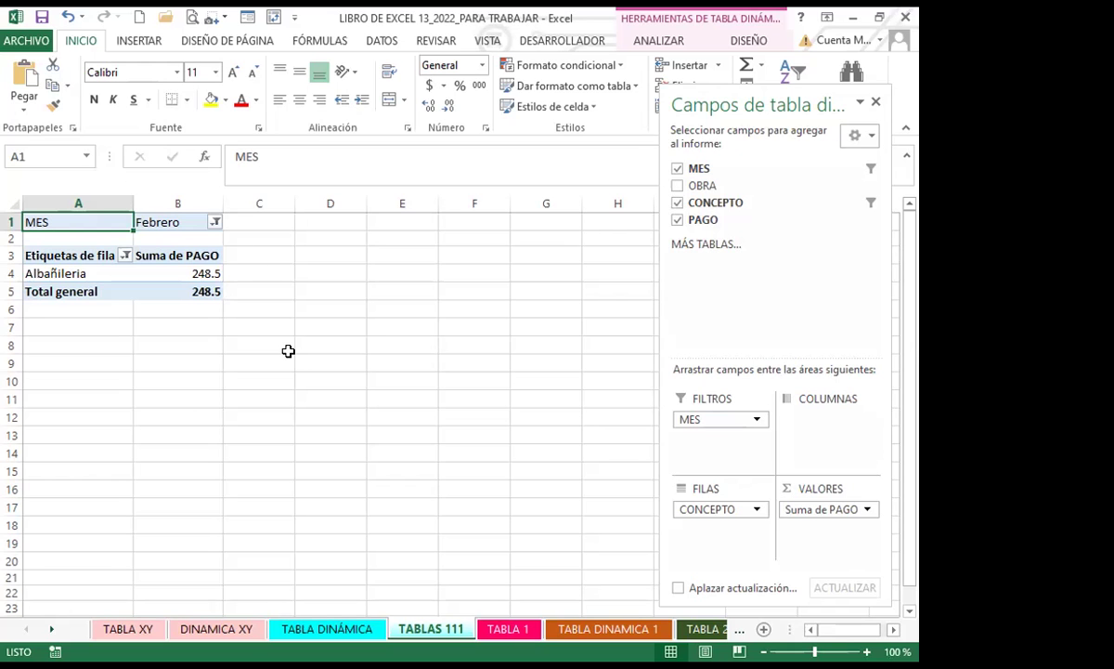
- Check the questions on TABLA DINÁMICA, and apply the accounting currency format to the payment amounts in B4:B5 of TABLAS 111
click(325, 629)
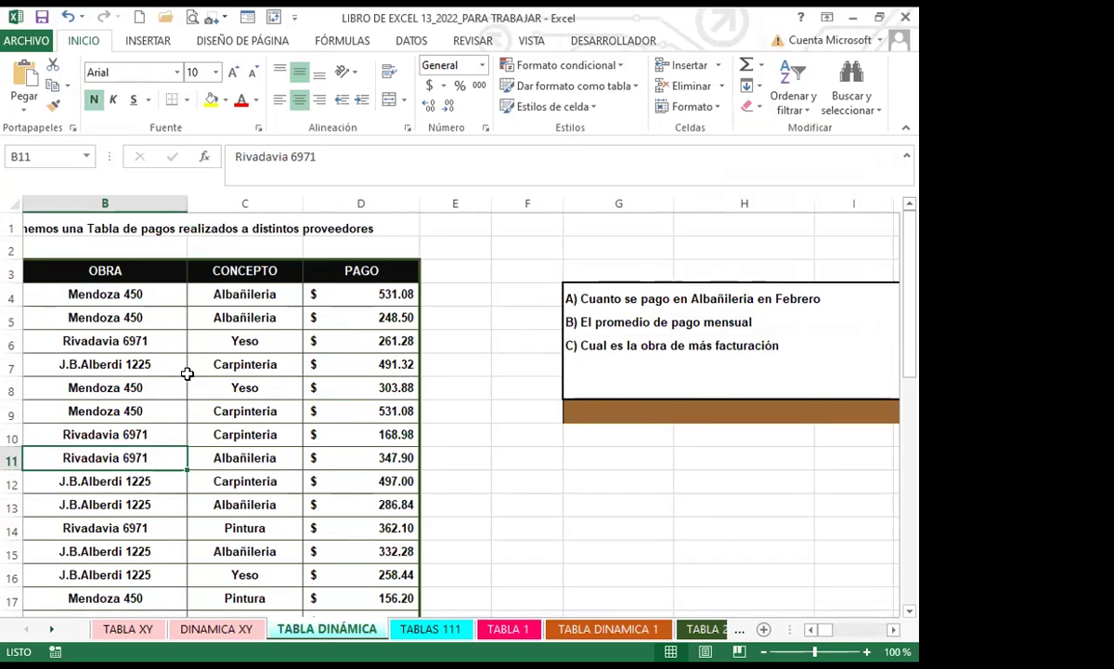
click(430, 629)
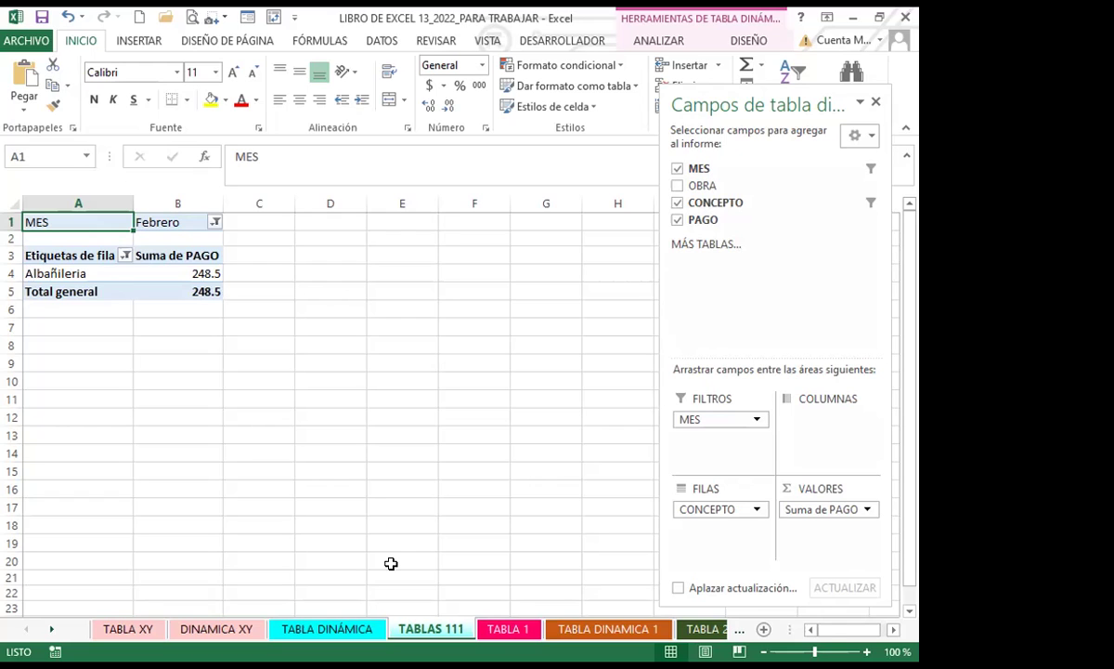
drag(172, 273, 183, 295)
click(429, 85)
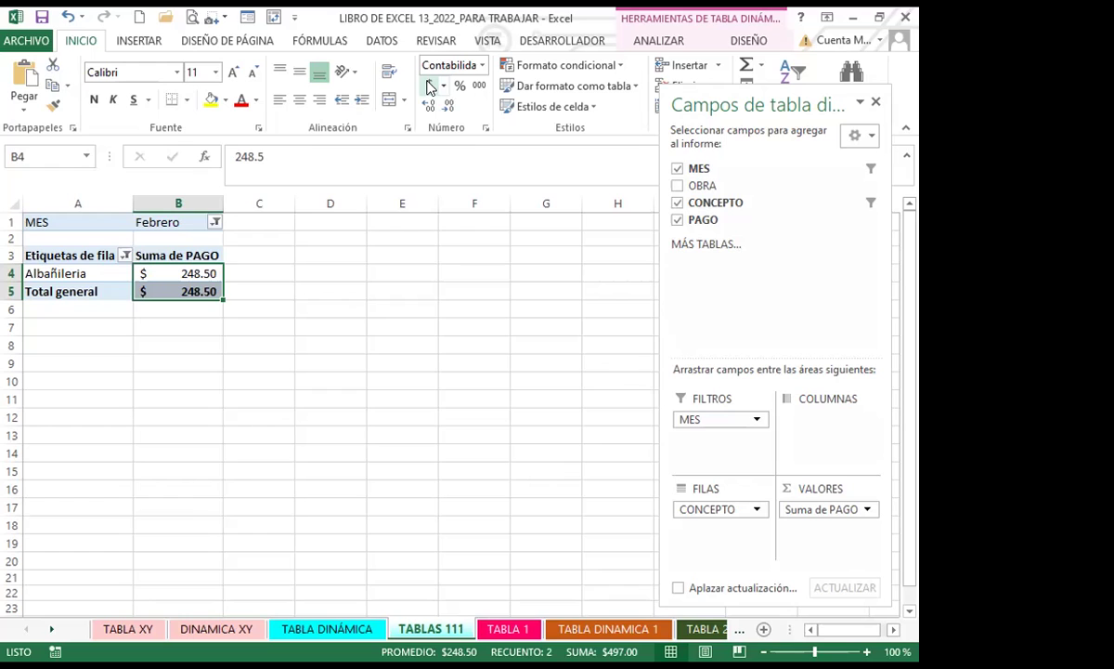
click(186, 319)
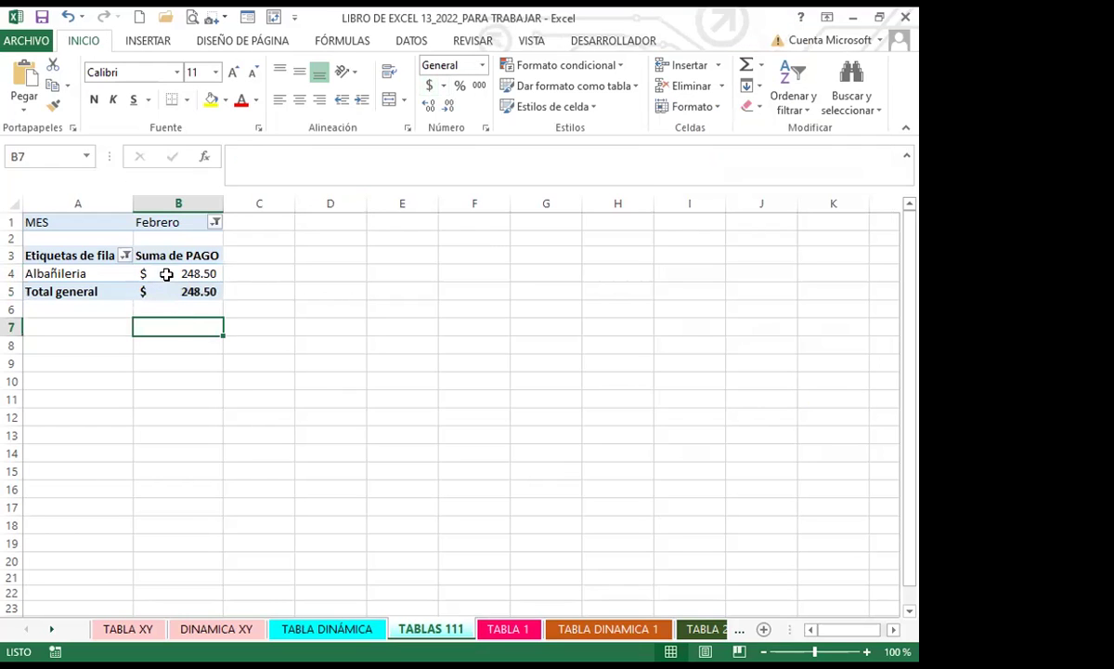
click(166, 271)
mouse_move(167, 269)
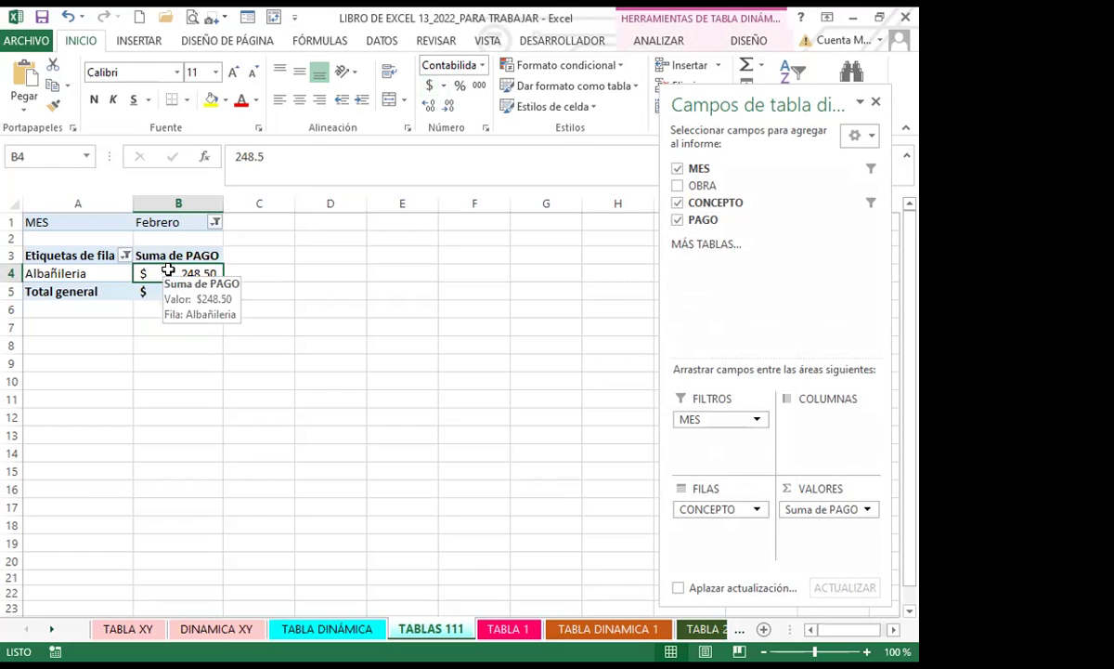
- Insert a second PivotTable from the TABLA DINÁMICA range A3:D19, placed in the existing sheet TABLAS 111 at cell A22
click(360, 630)
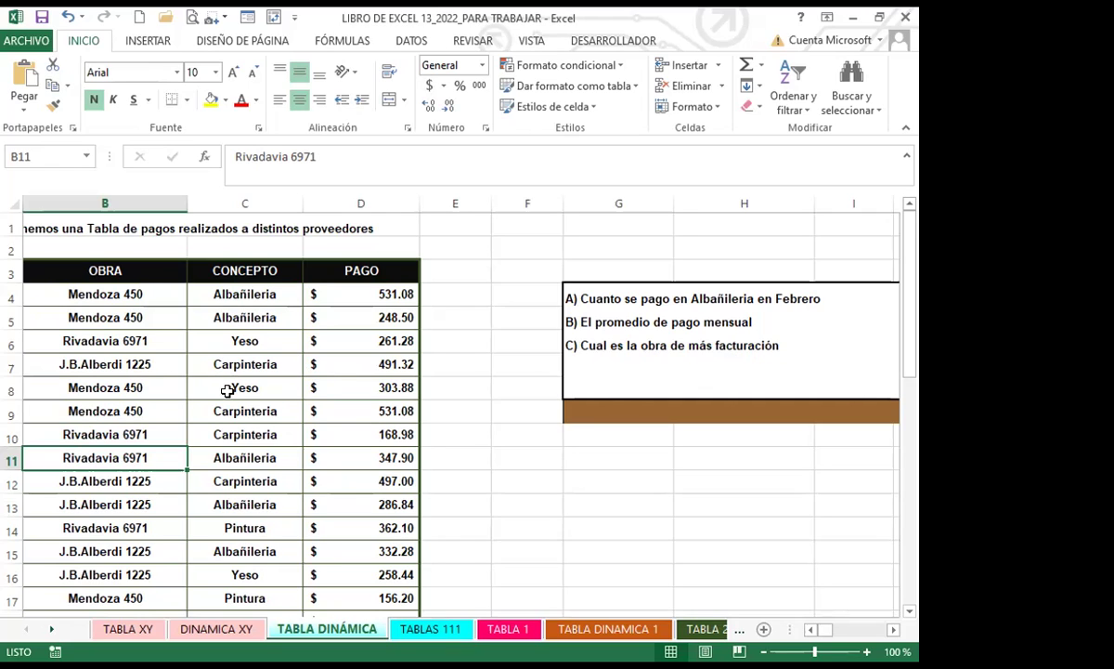
click(199, 474)
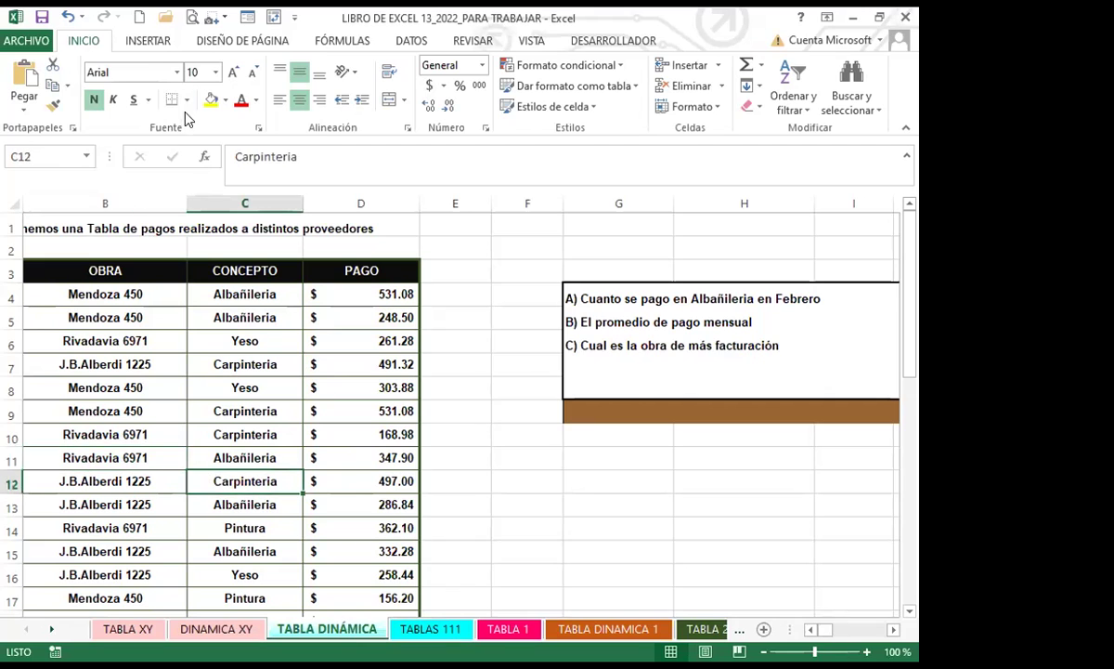
click(148, 41)
click(27, 88)
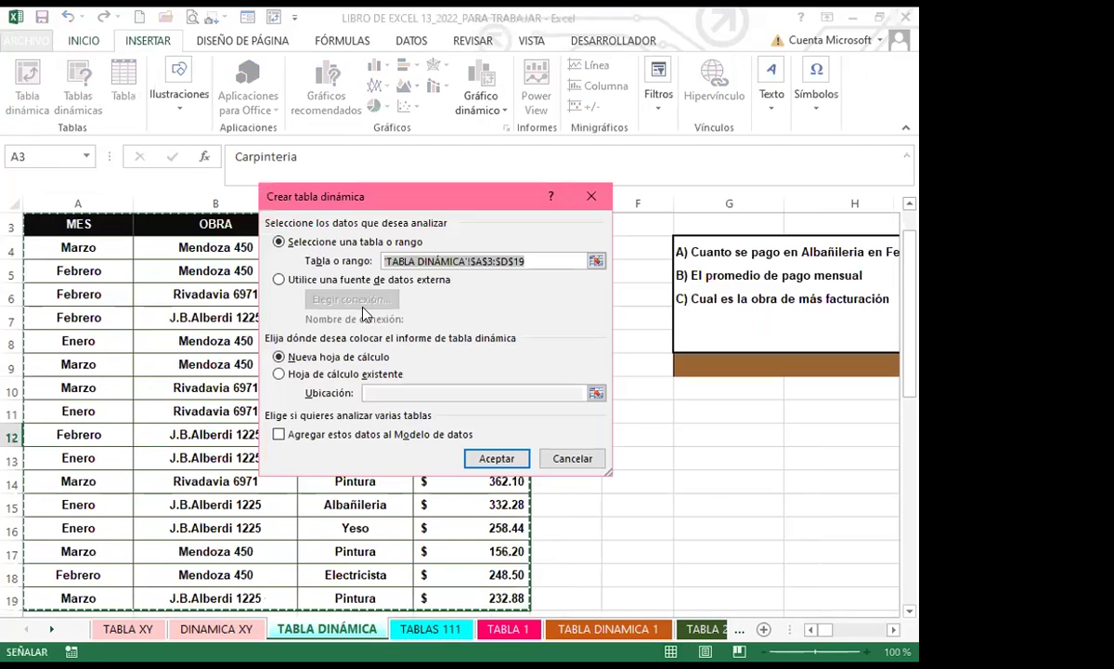
click(279, 374)
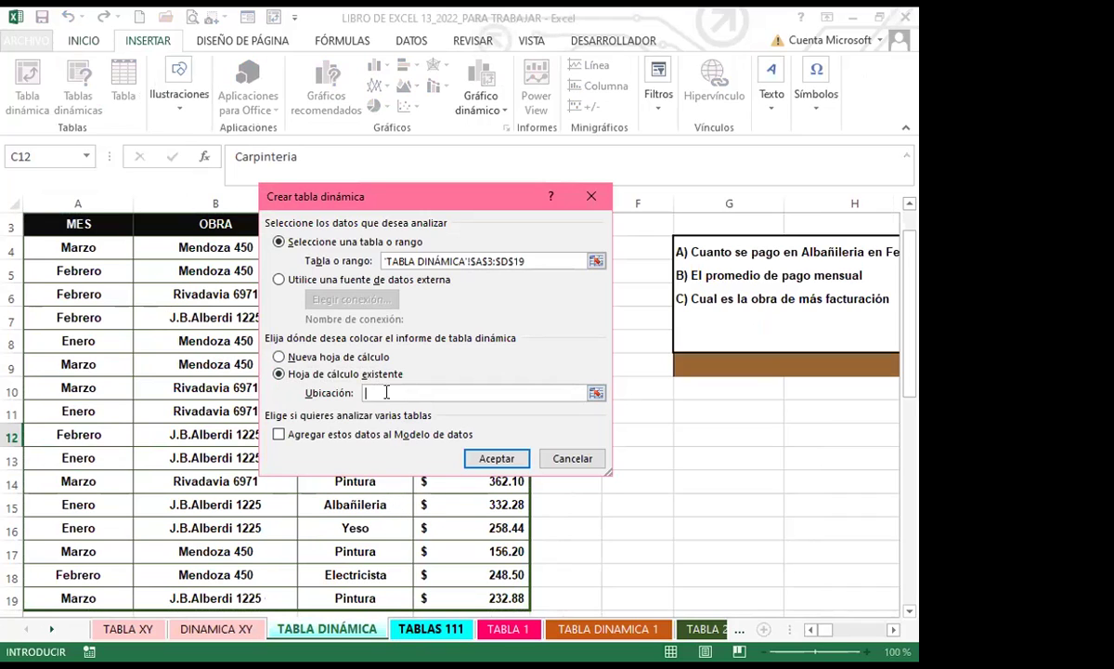
click(431, 628)
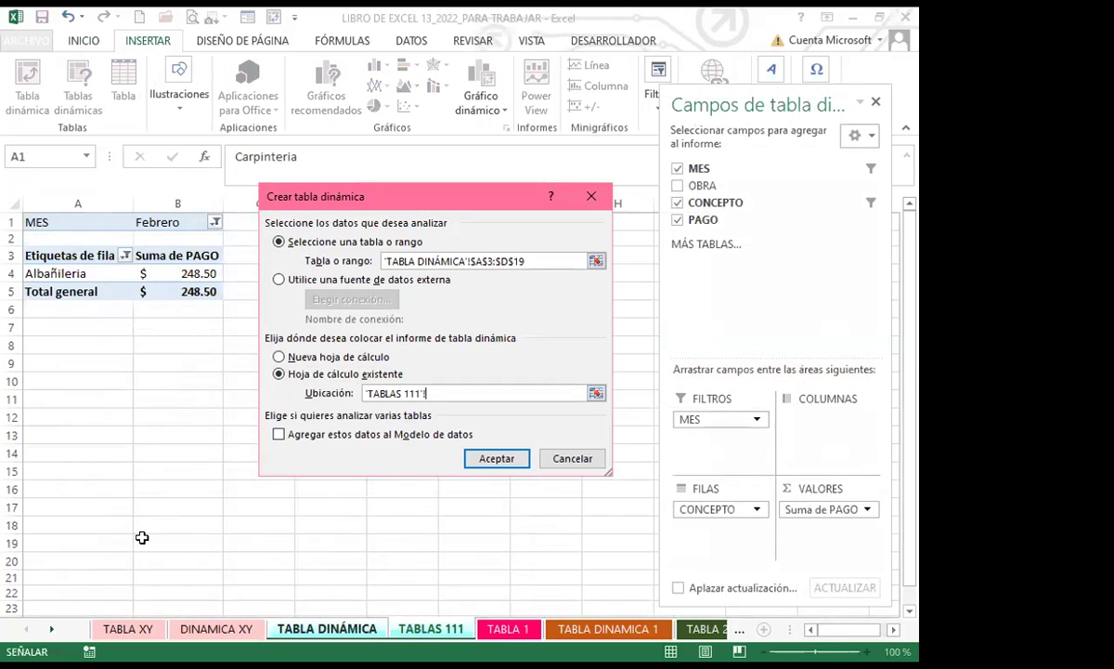
scroll(58, 554, down, 1)
click(53, 539)
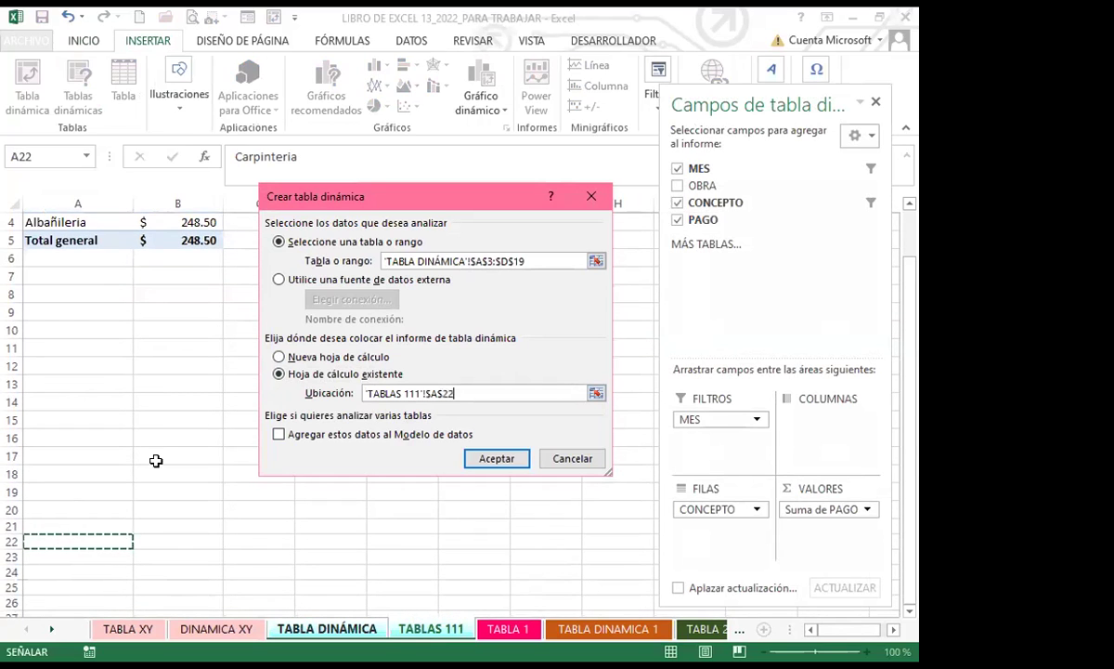
click(474, 465)
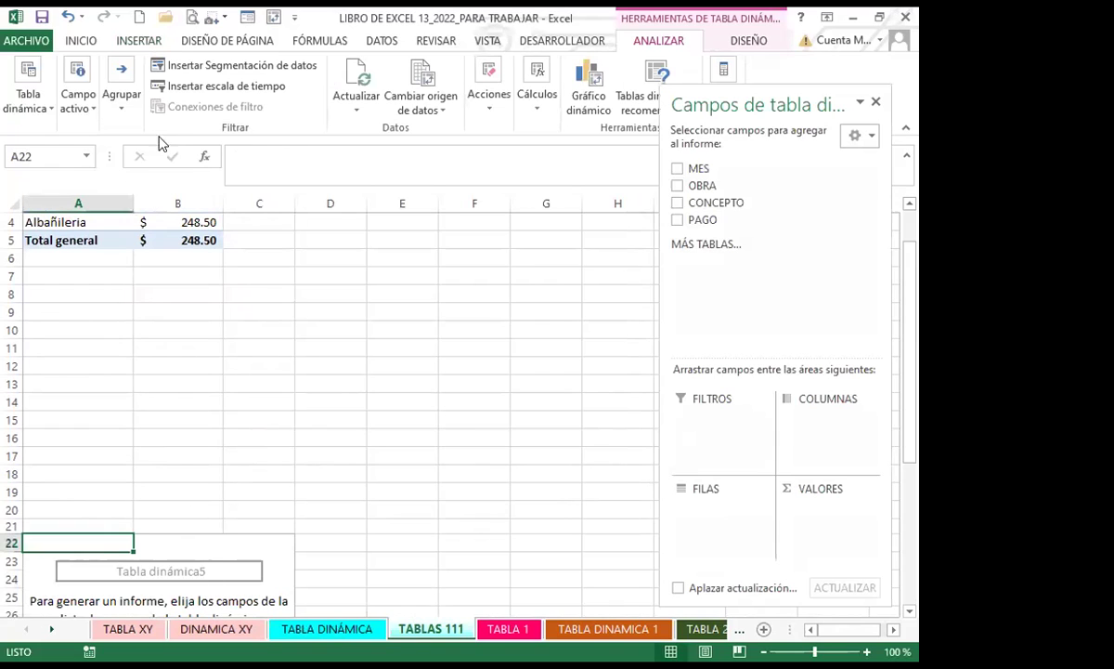
- Name the new PivotTable at A22 FACTURAS
click(39, 94)
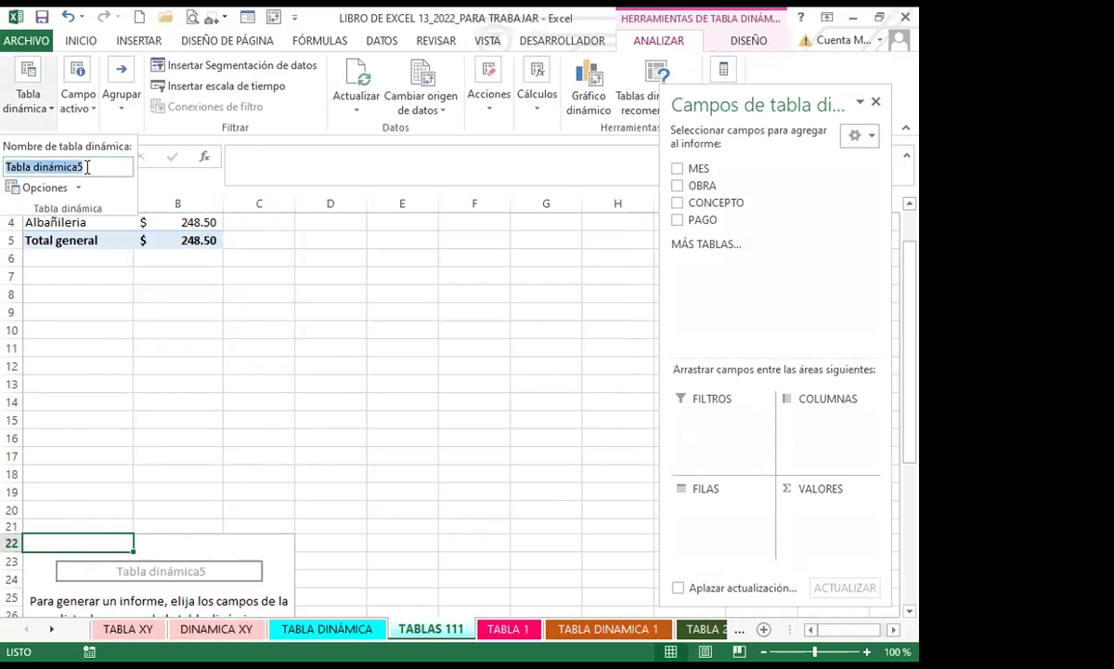
text(FACTURAS)
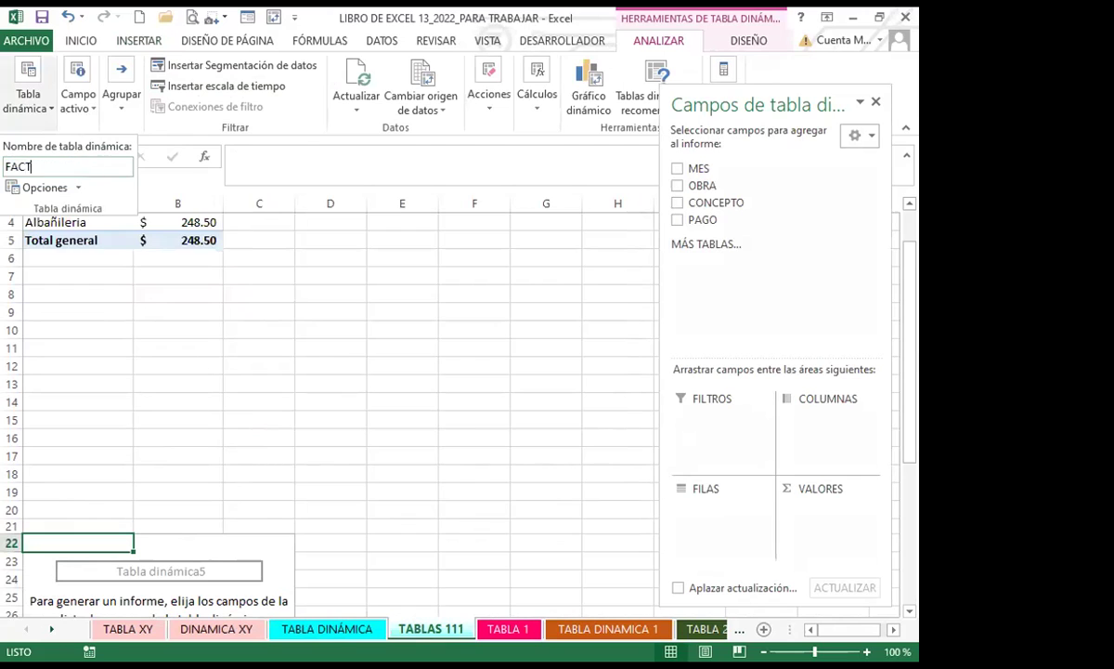
key(Return)
click(260, 575)
scroll(329, 493, down, 6)
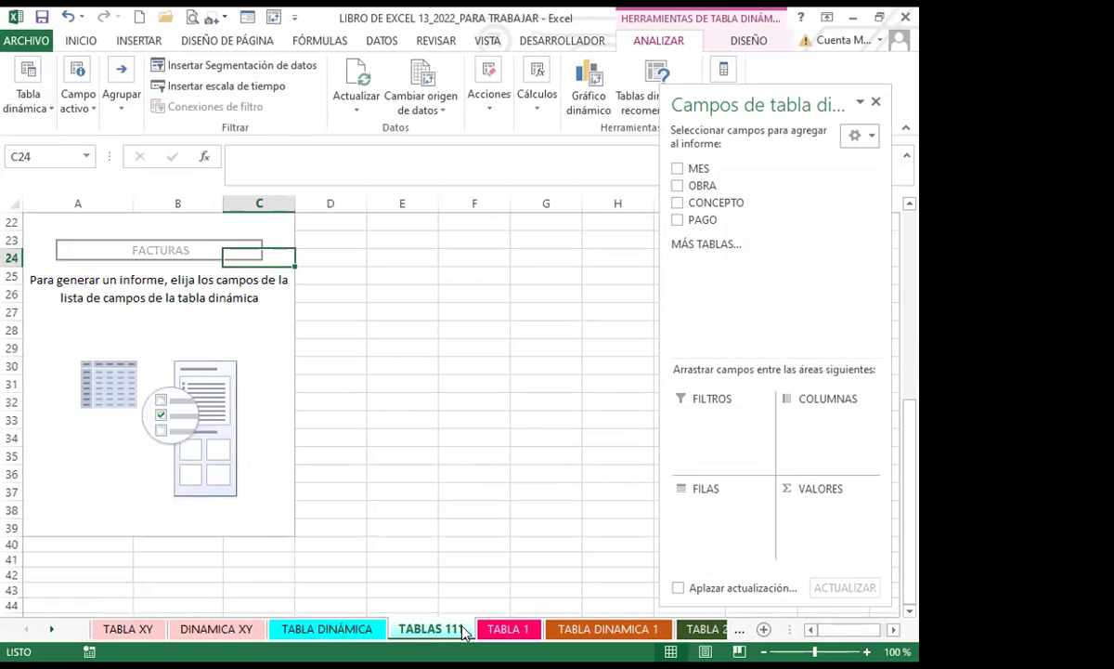
- Recheck the questions on TABLA DINÁMICA, and add OBRA as rows and PAGO as a summed value to the FACTURAS PivotTable
key(ctrl+Page_Up)
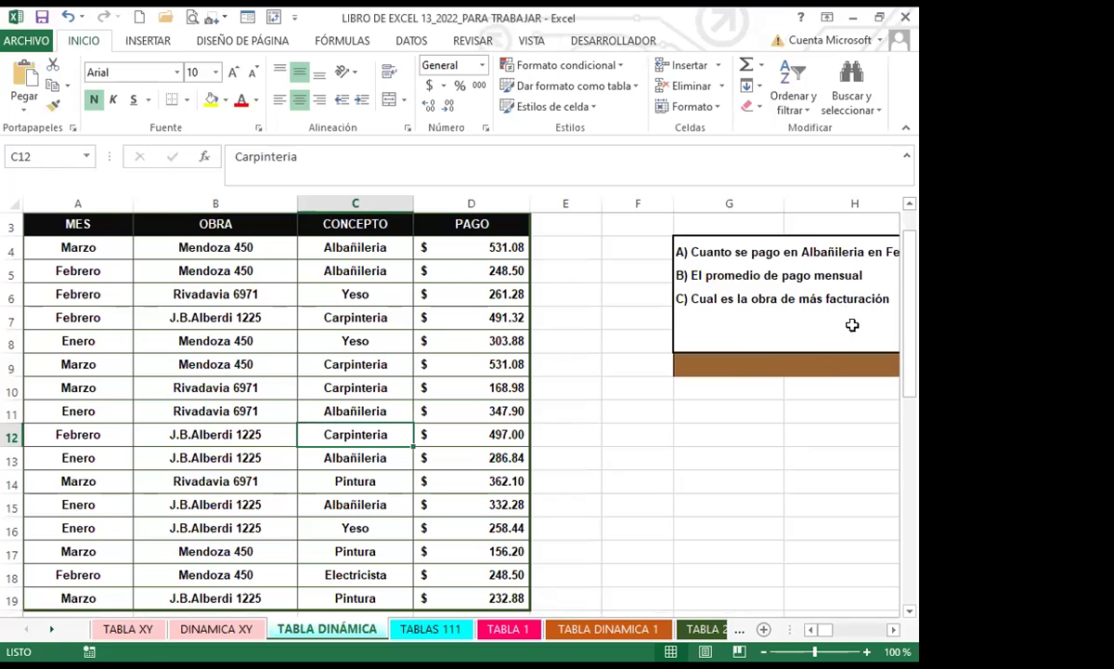
key(ctrl+Page_Down)
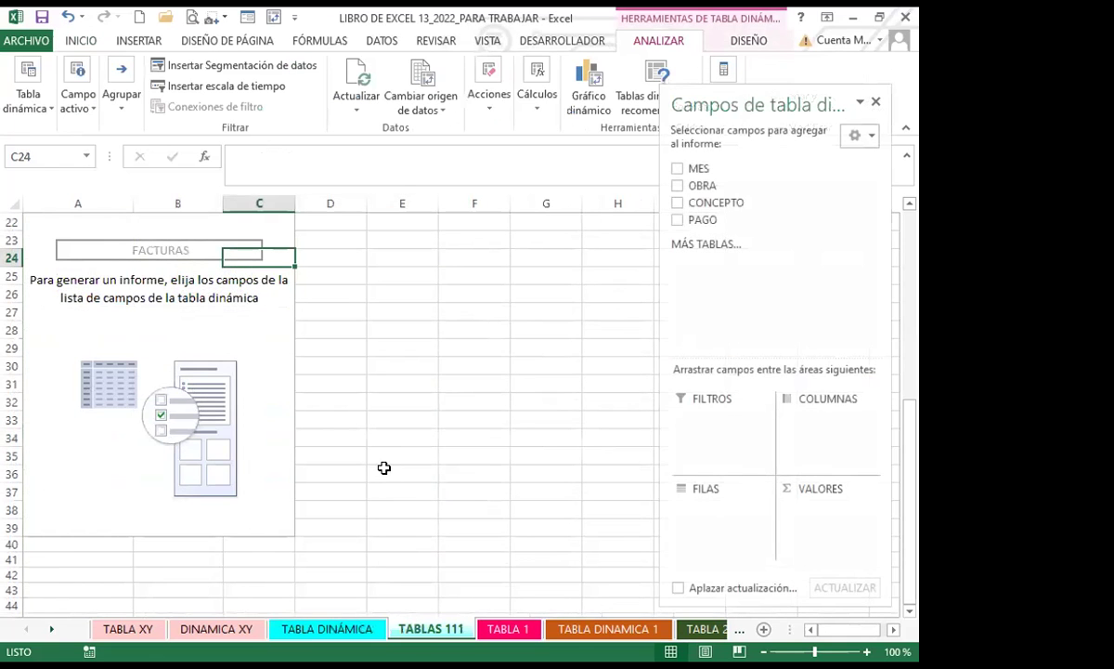
click(280, 331)
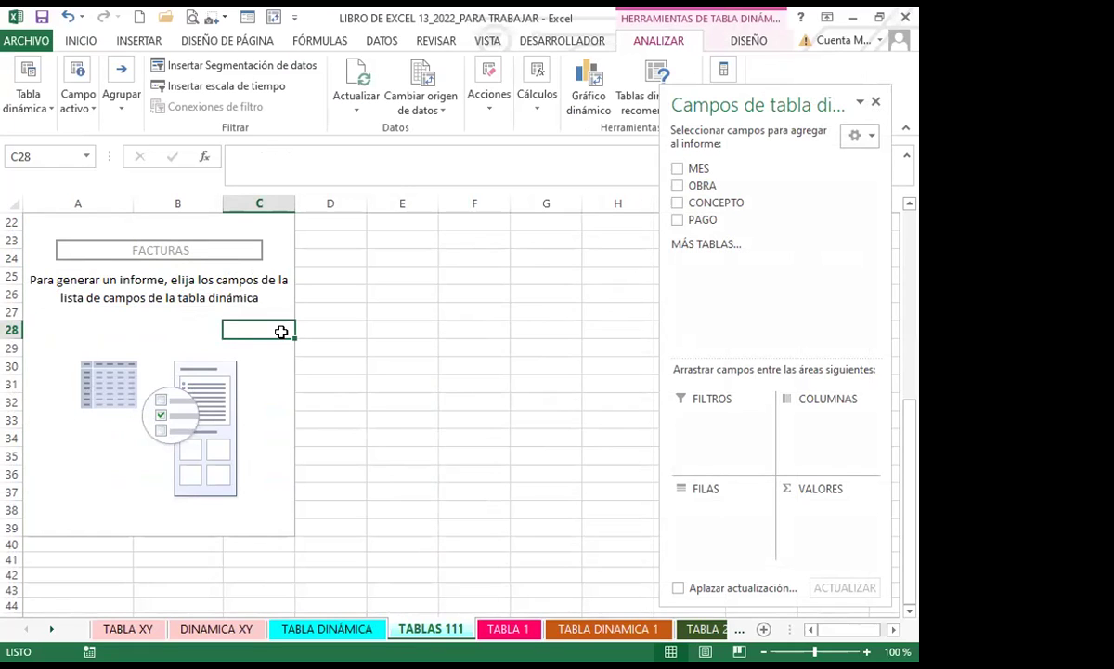
click(677, 186)
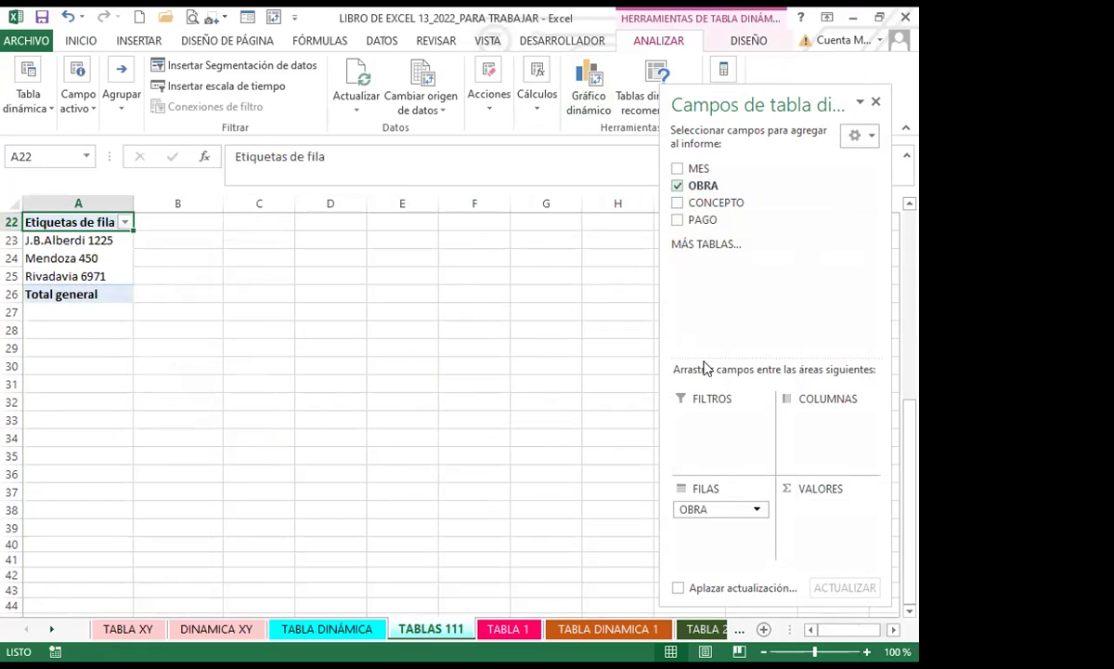
click(678, 221)
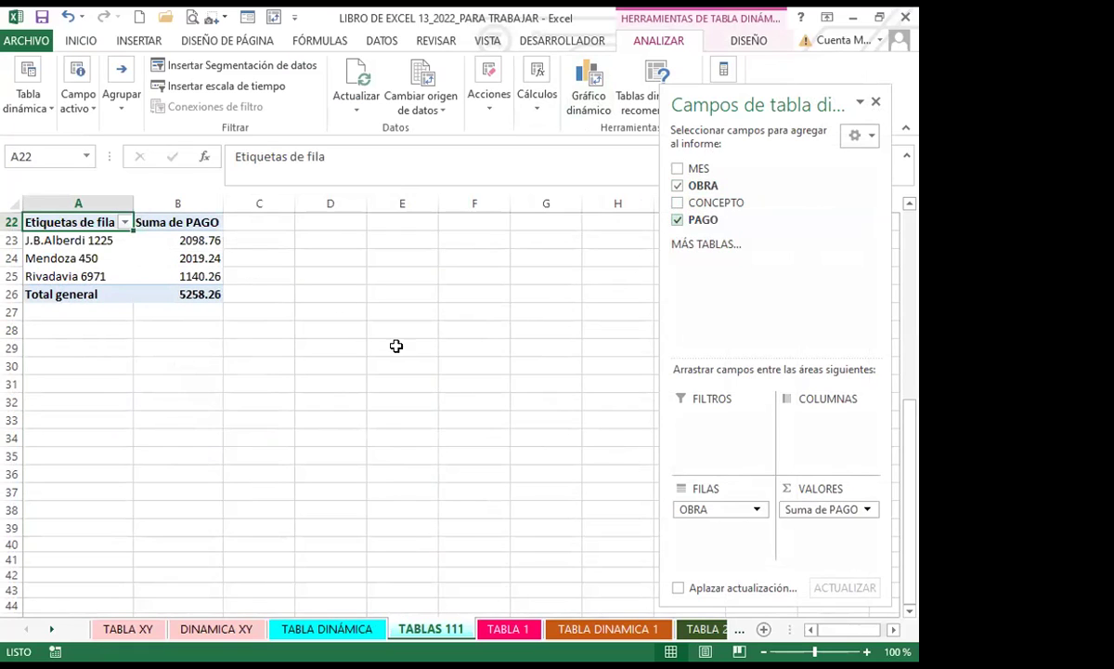
- Apply the accounting currency format to the FACTURAS PivotTable's amounts in B23:B26
drag(213, 238, 209, 292)
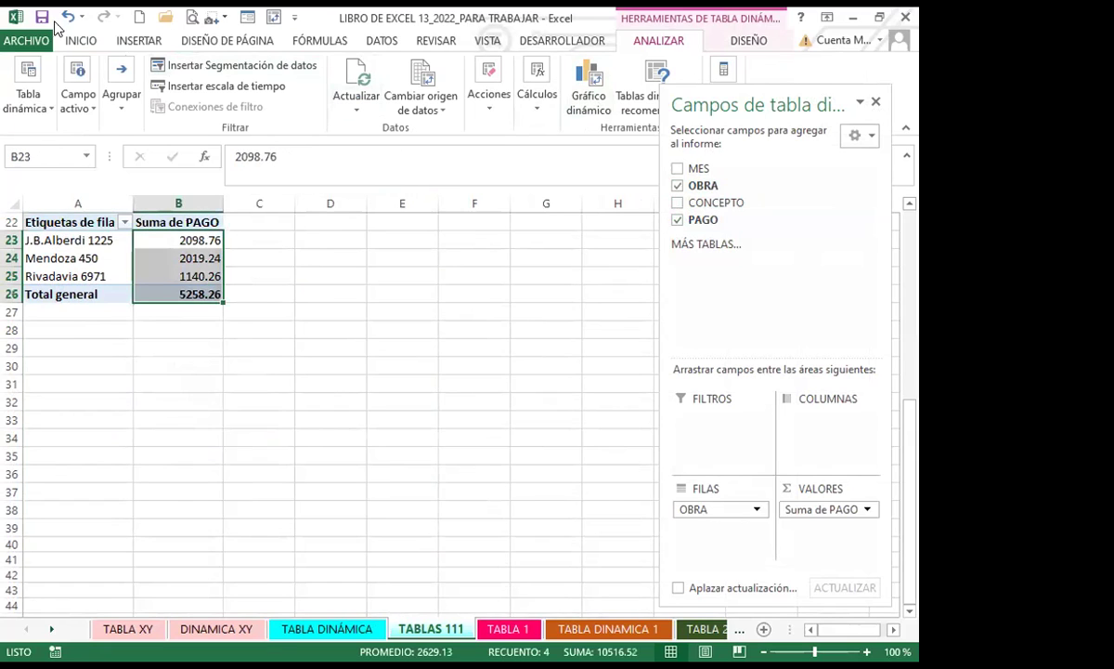
click(81, 40)
click(430, 85)
click(191, 310)
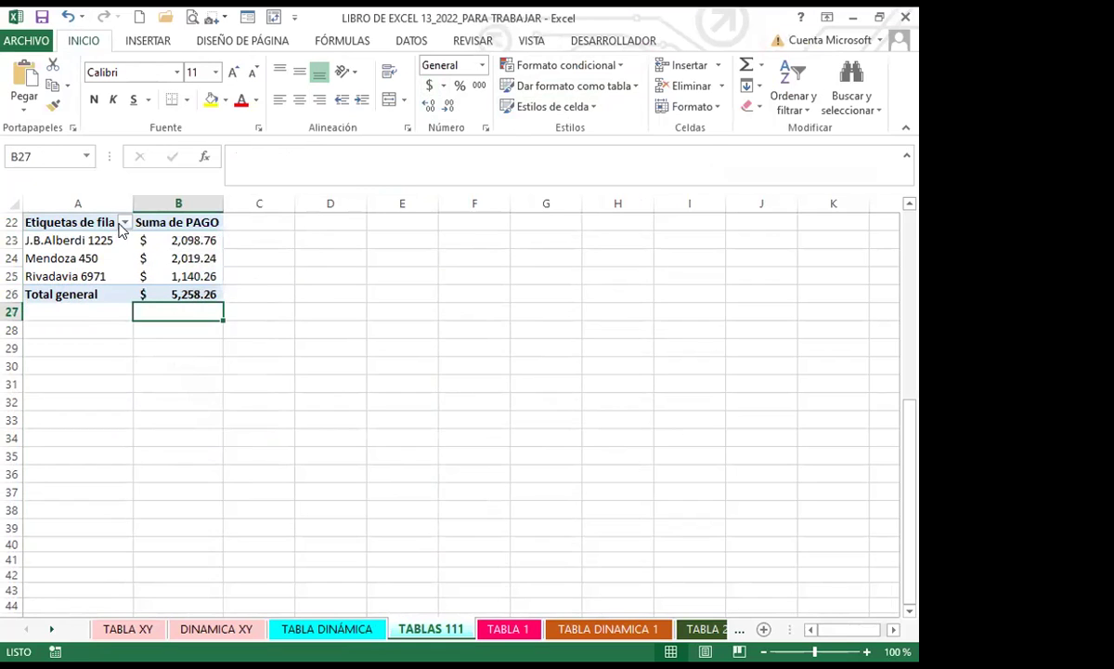
- Summarize the FACTURAS PivotTable's PAGO values by Máx. instead of by sum
click(80, 221)
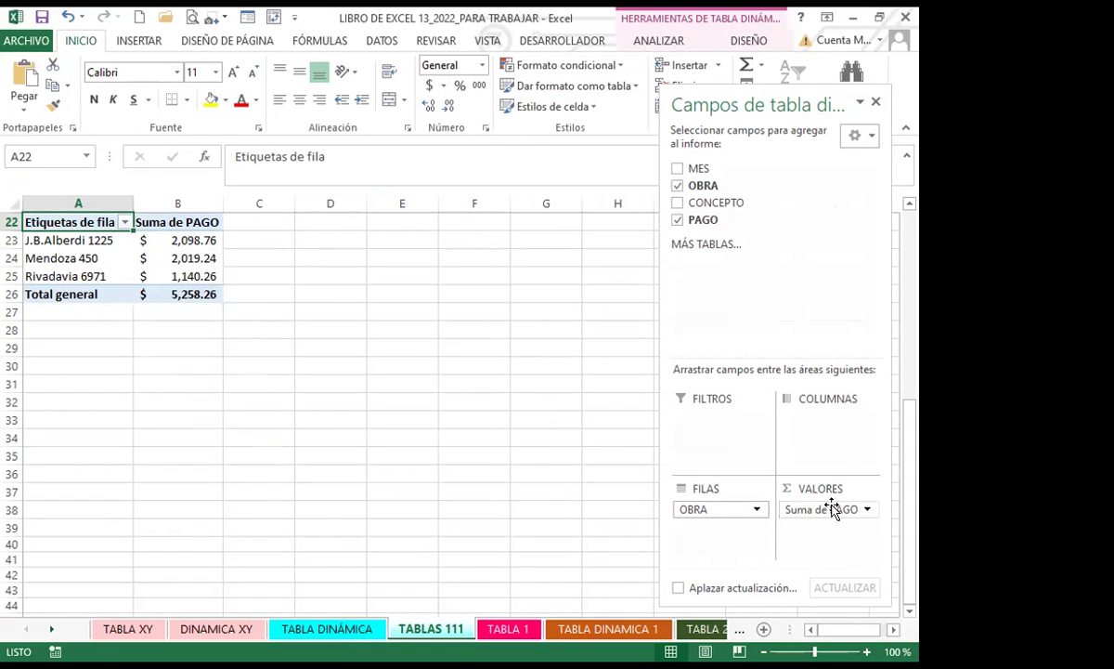
click(868, 513)
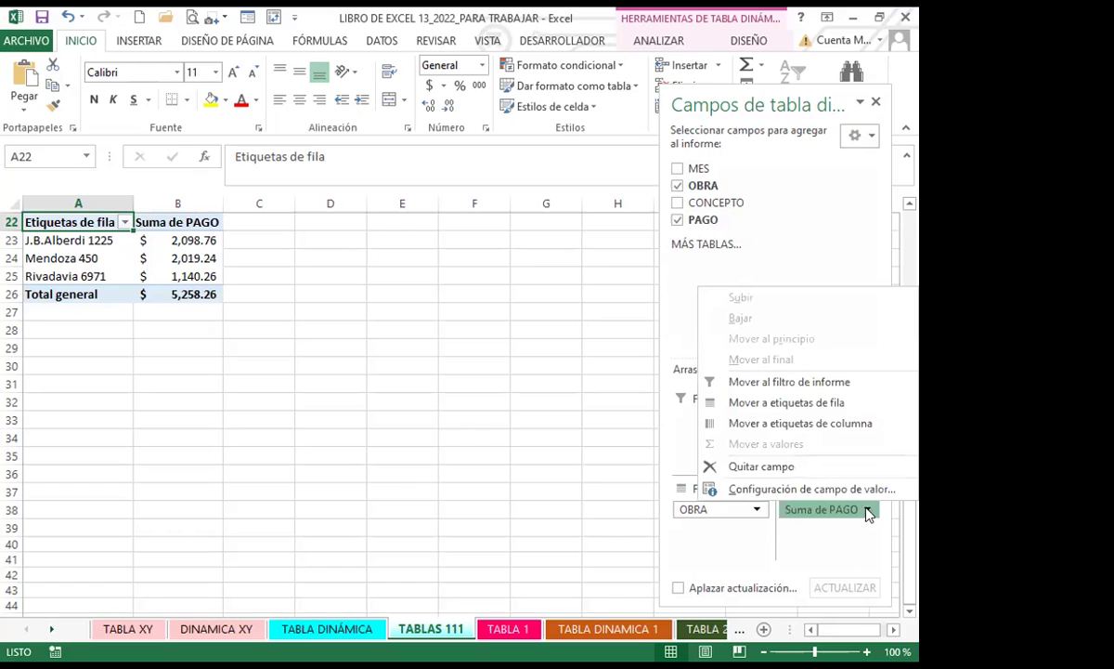
click(828, 489)
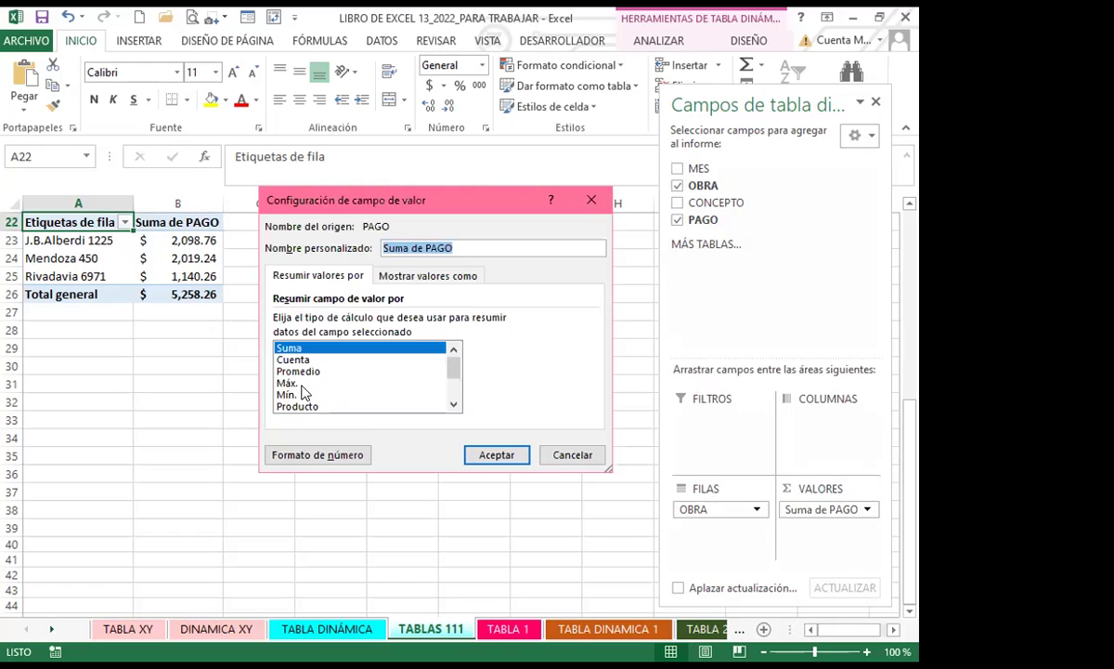
click(287, 383)
click(493, 453)
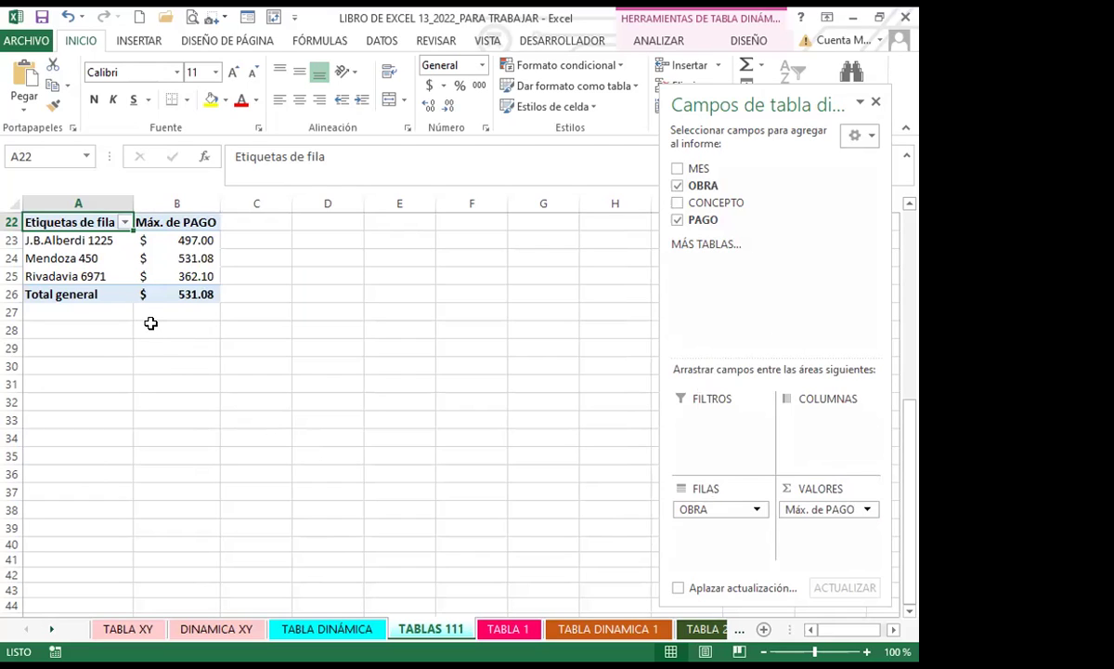
- Reread the questions on TABLA DINÁMICA and review both PivotTables on TABLAS 111, at A3 and A22, against them
click(320, 630)
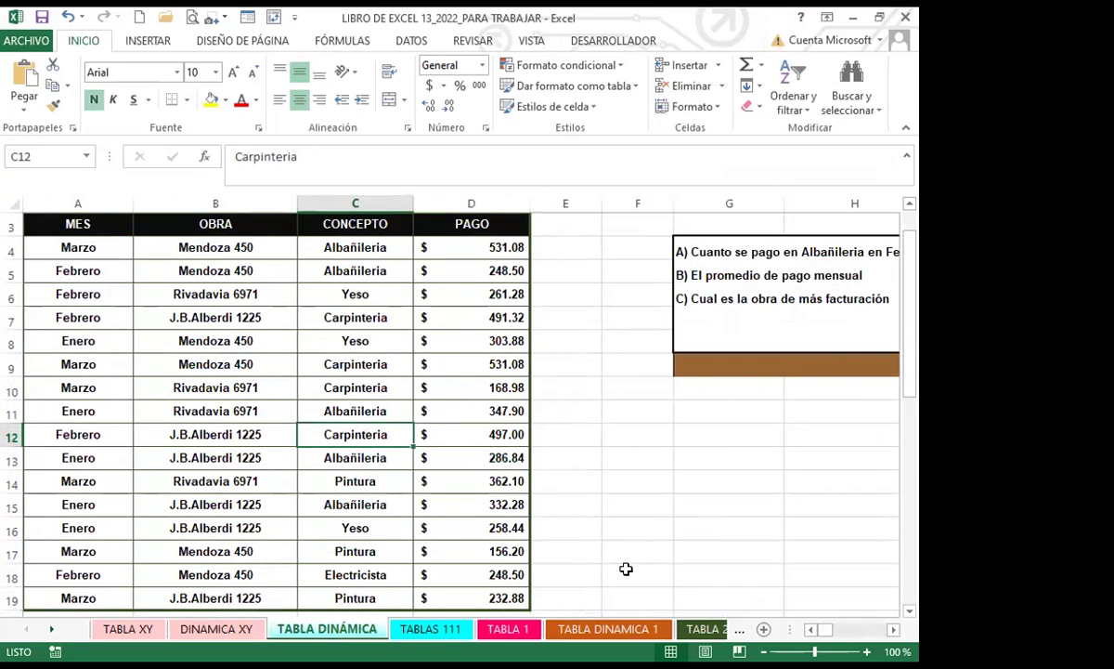
click(420, 625)
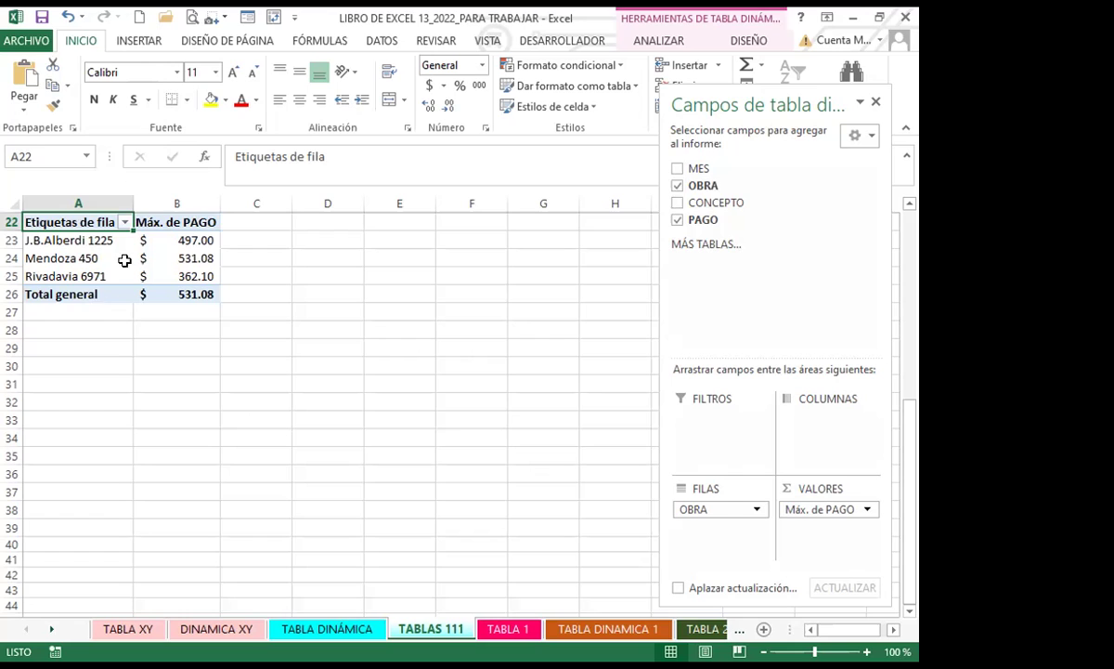
scroll(111, 288, up, 3)
scroll(147, 403, up, 4)
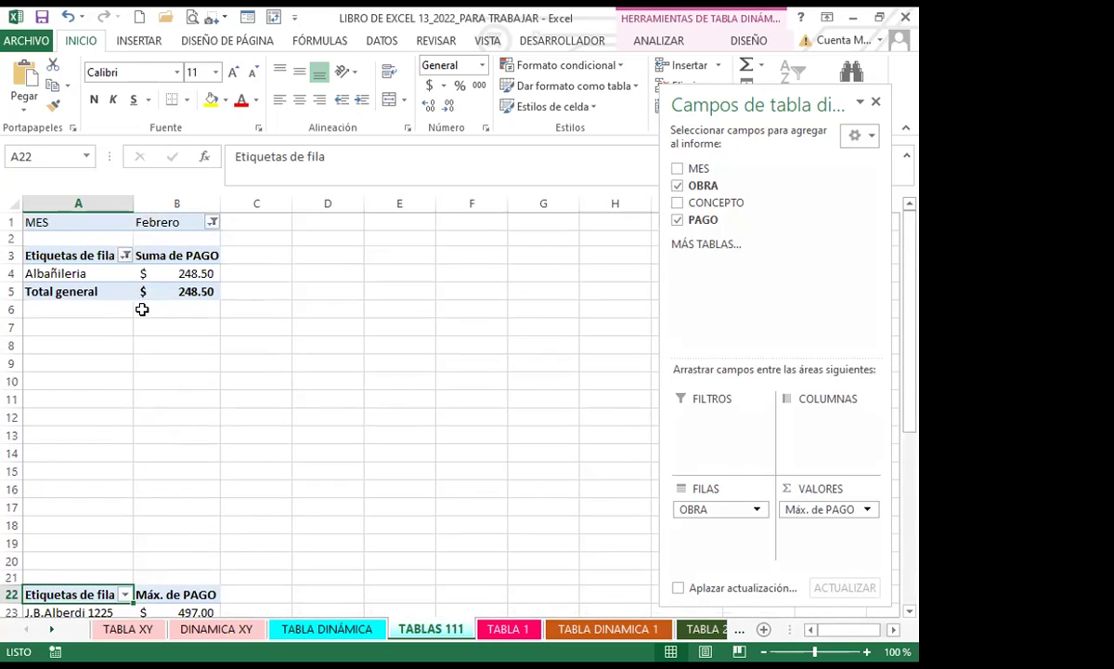
scroll(170, 501, down, 3)
scroll(157, 492, down, 3)
scroll(171, 435, up, 6)
click(152, 256)
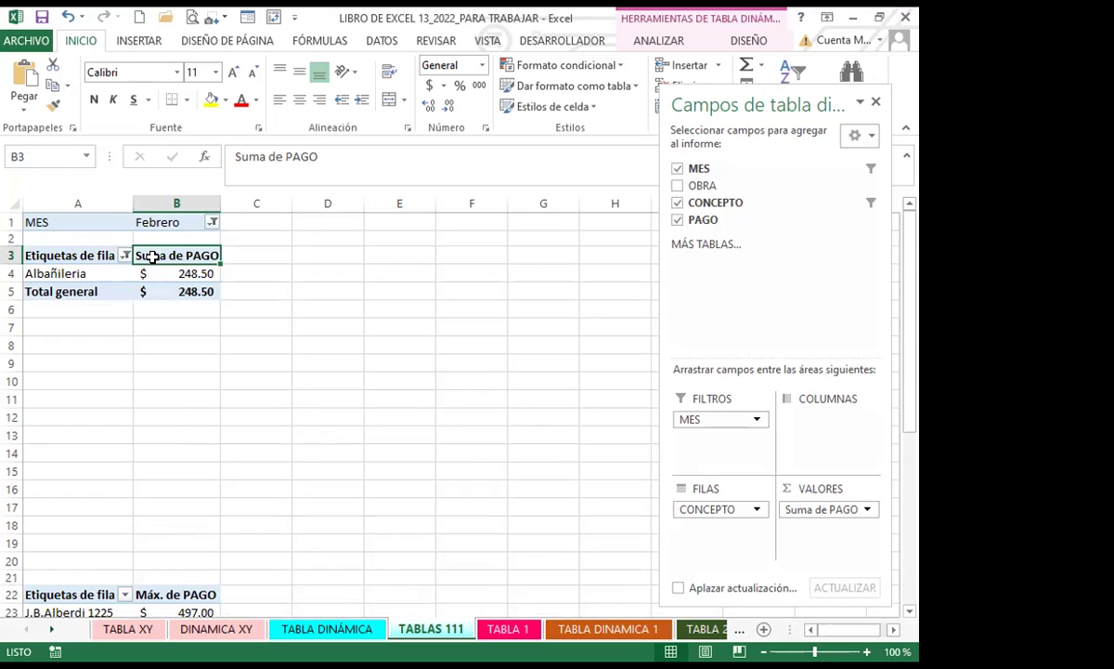
scroll(182, 437, down, 5)
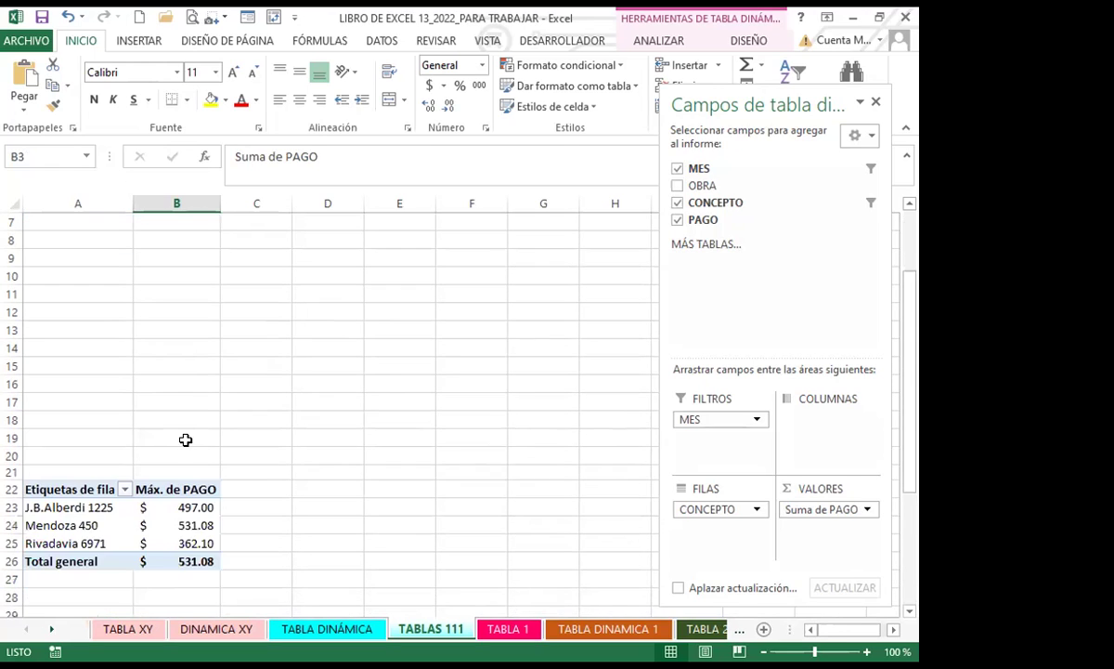
scroll(178, 432, down, 3)
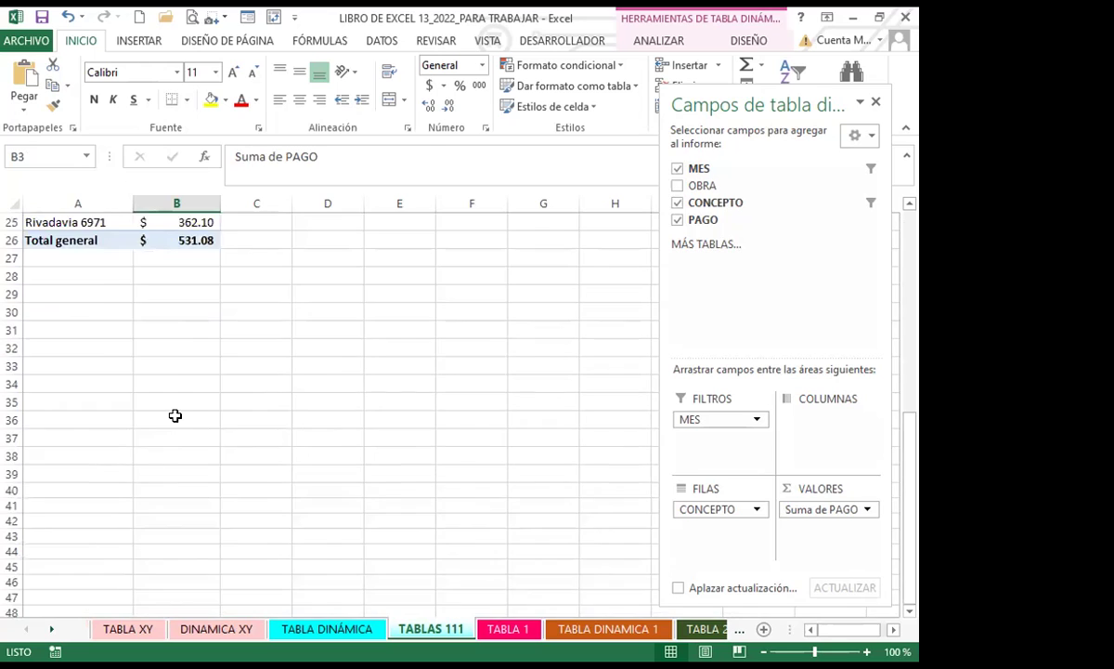
scroll(174, 415, up, 4)
scroll(162, 388, up, 4)
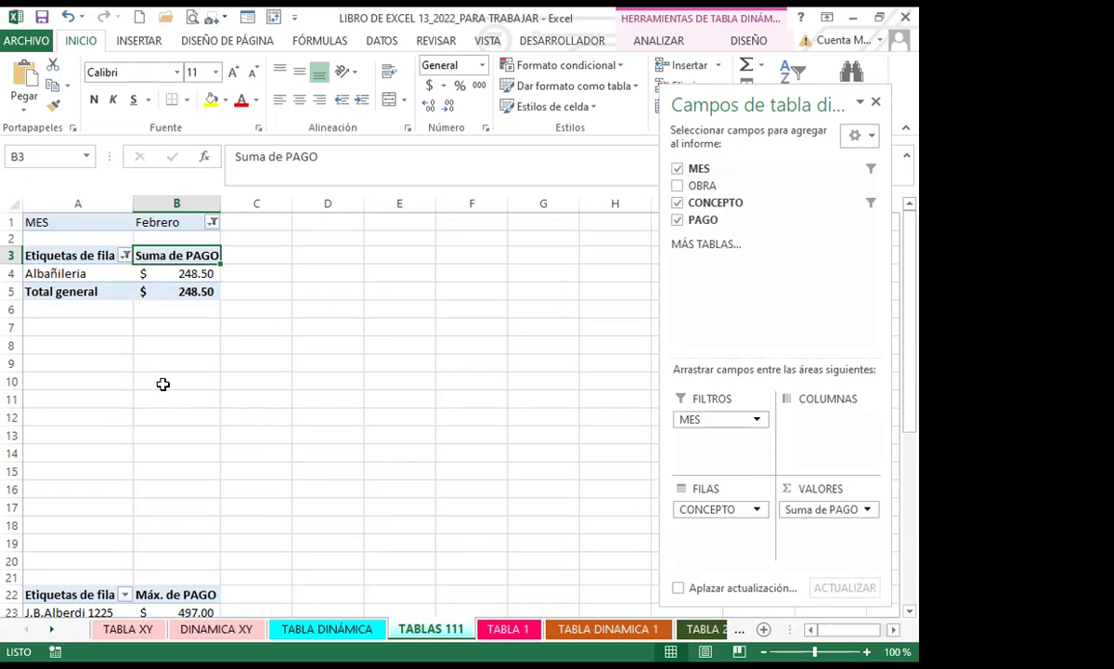
scroll(164, 384, down, 4)
click(163, 418)
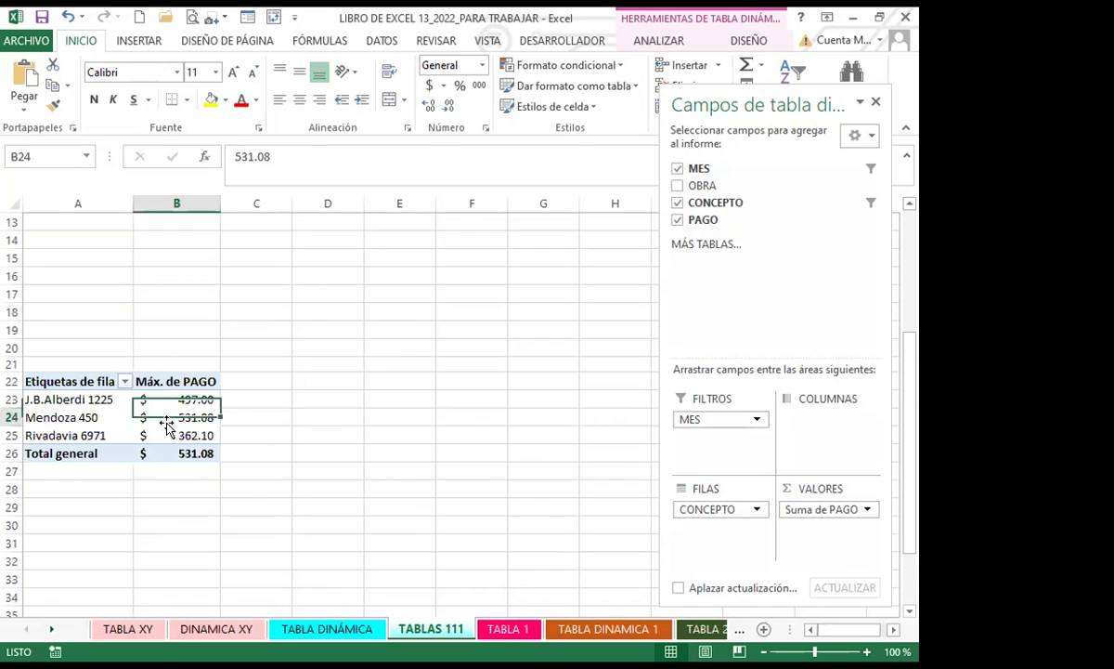
scroll(165, 427, down, 2)
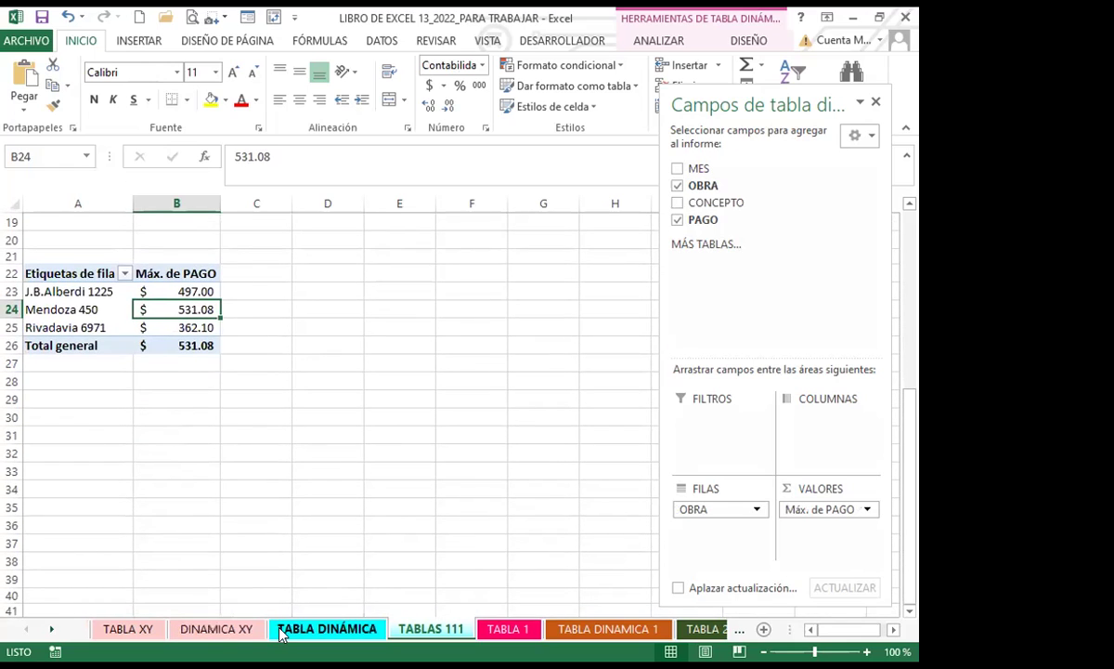
- Examine the source payments table on TABLA DINÁMICA and recheck the February Albañileria total on TABLAS 111
click(327, 629)
click(213, 467)
scroll(214, 477, down, 1)
scroll(169, 477, down, 5)
scroll(169, 478, up, 4)
scroll(170, 478, up, 2)
click(202, 462)
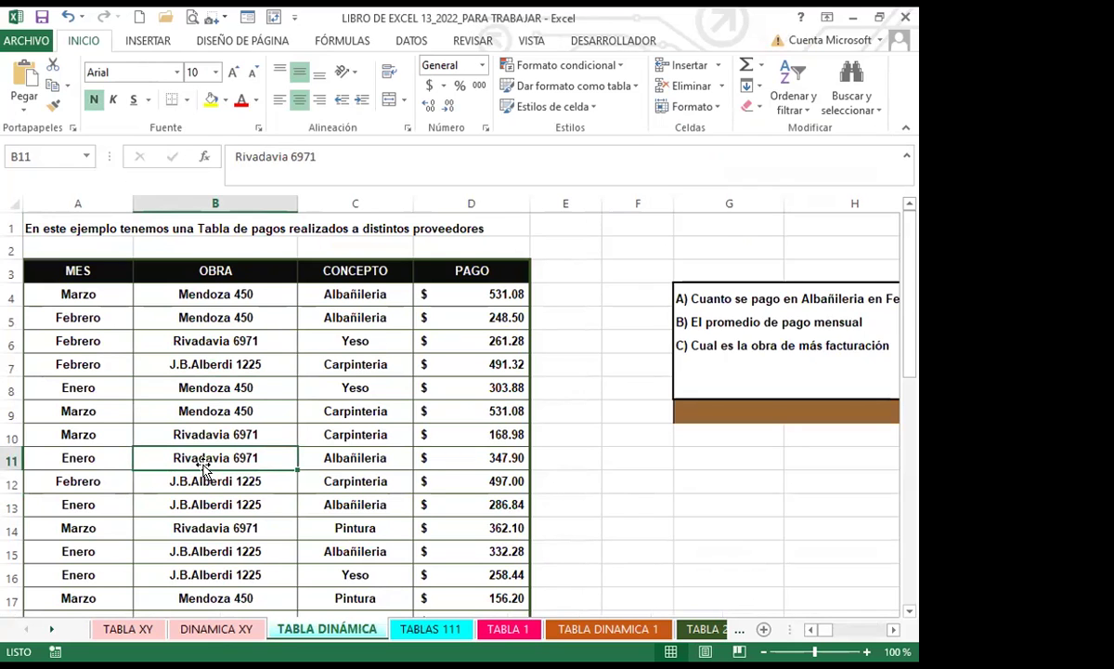
click(427, 629)
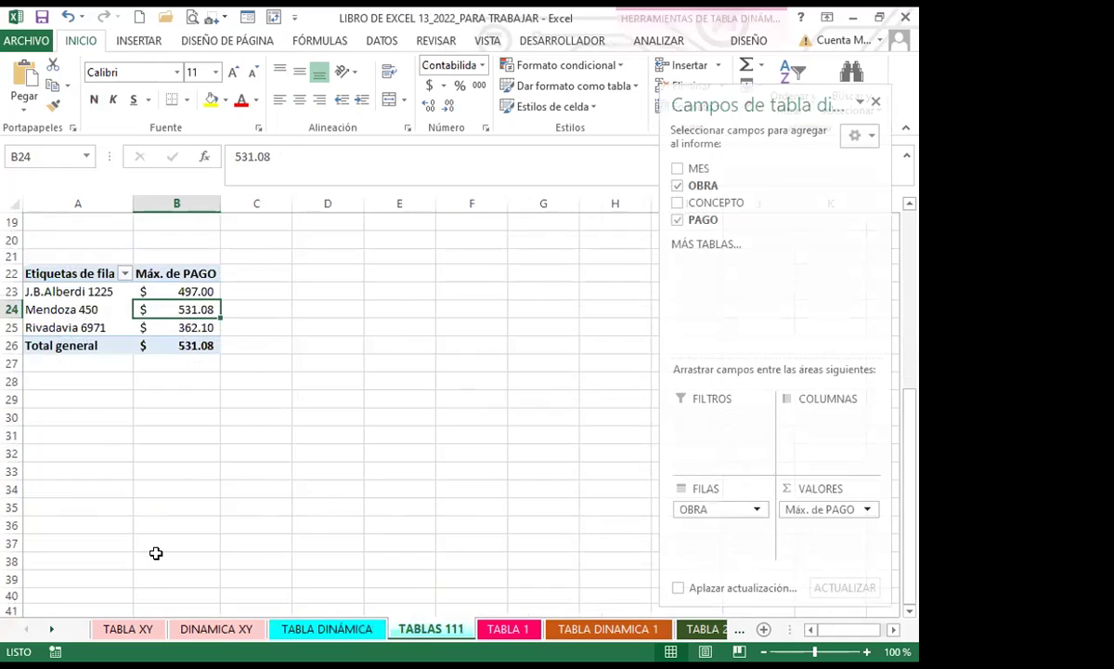
scroll(151, 455, up, 6)
click(156, 293)
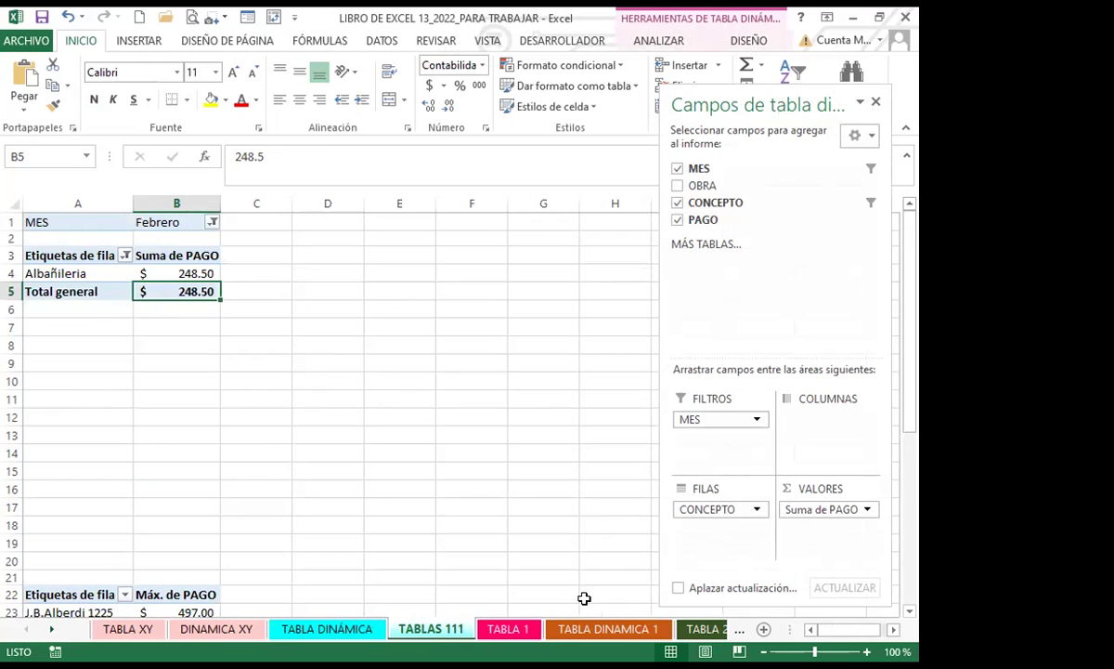
- Read the vendor sales exercise on TABLA 1 and check the destination sheet TABLA DINAMICA 1
click(489, 627)
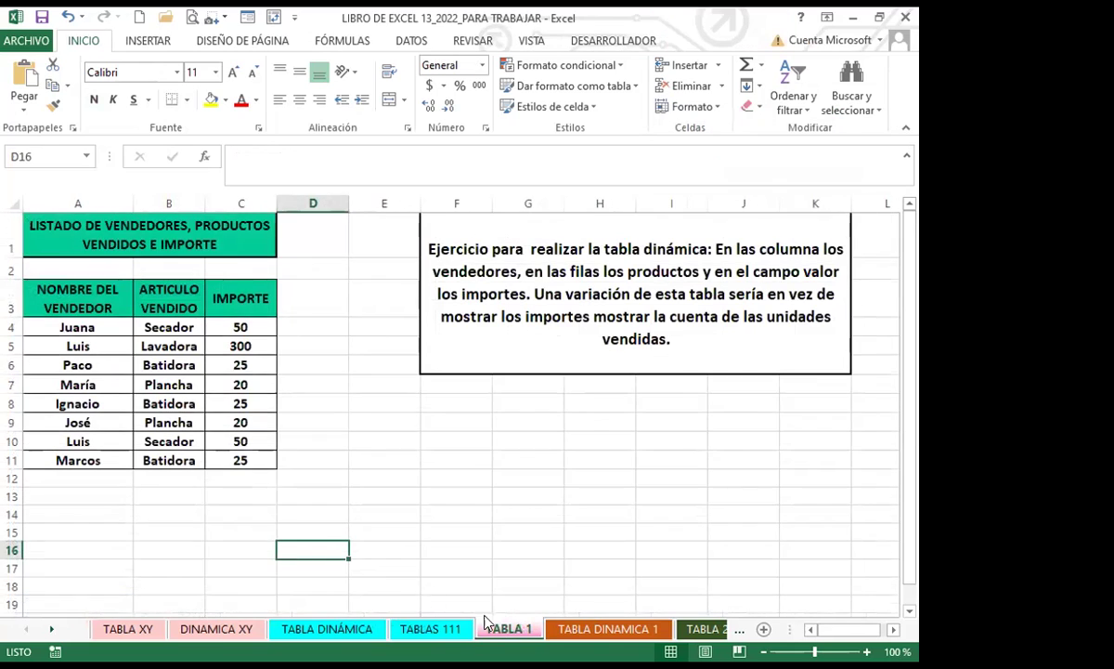
click(182, 409)
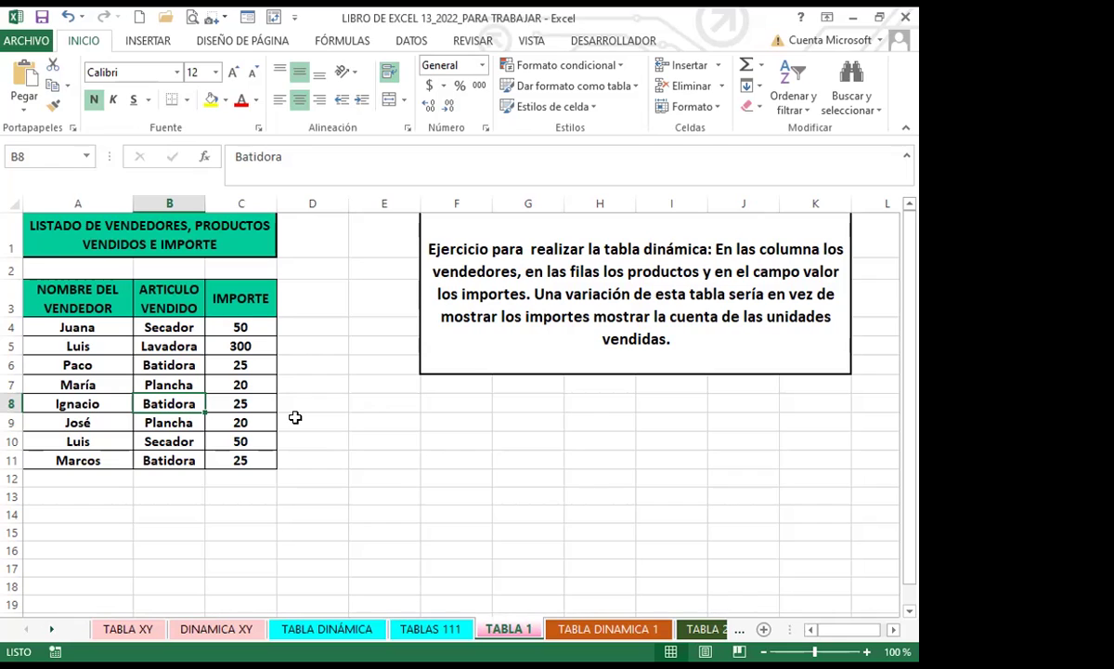
click(151, 381)
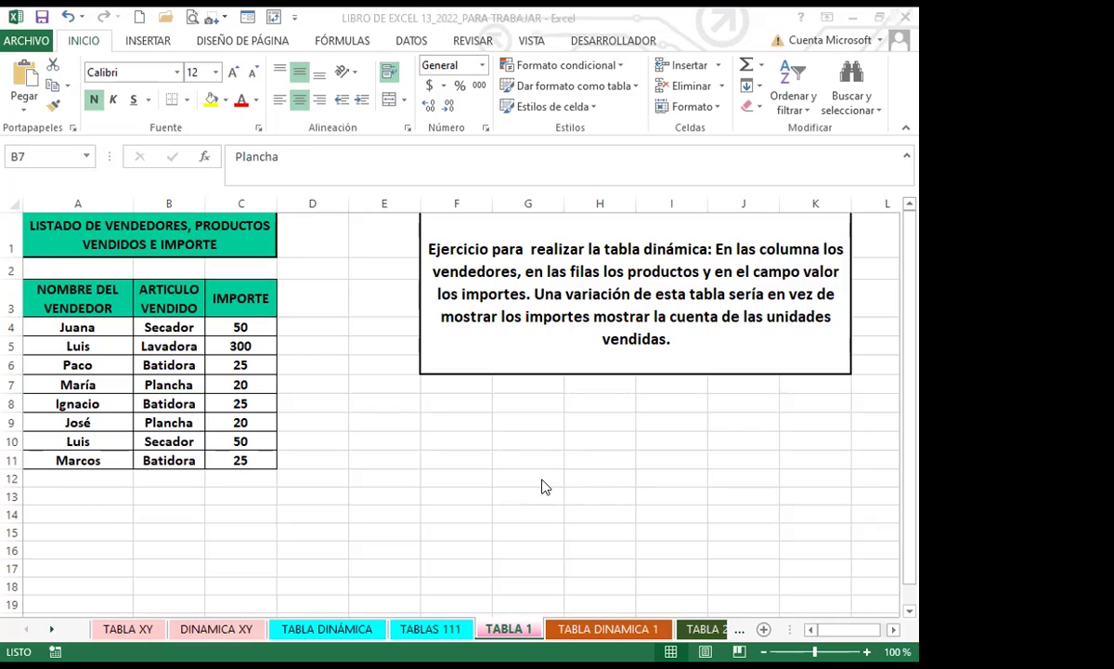
click(509, 629)
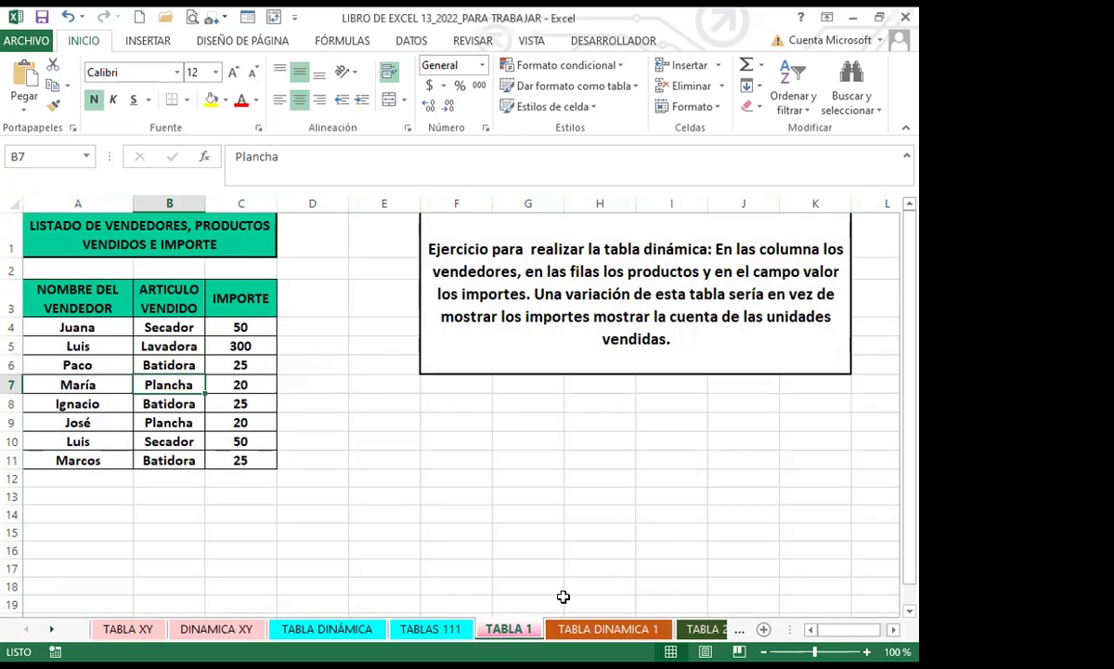
click(576, 628)
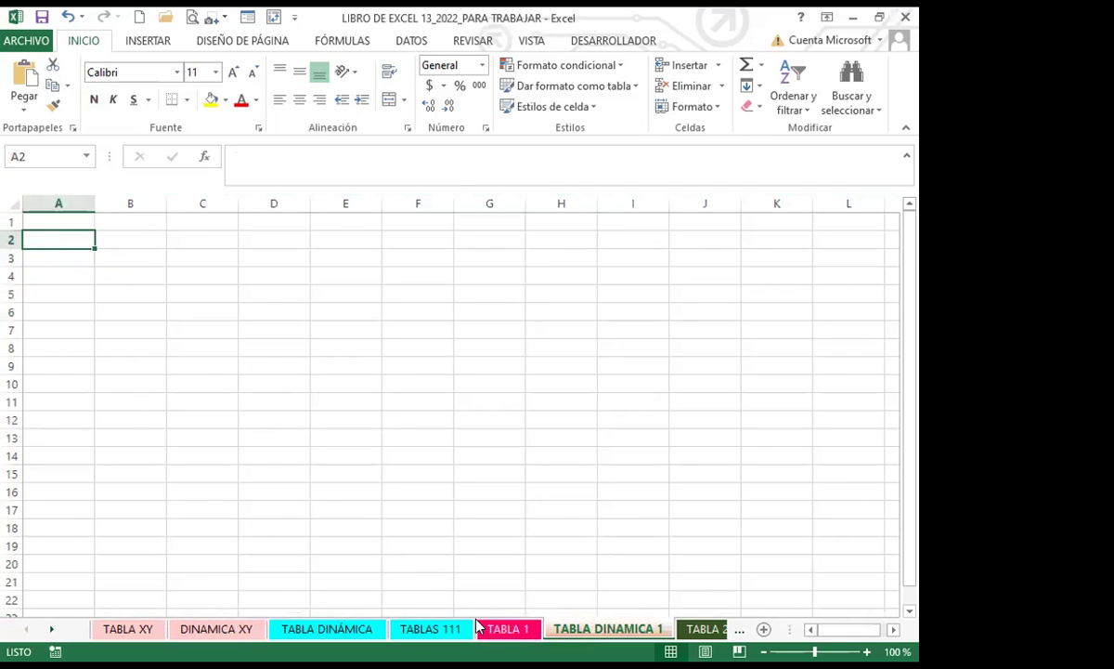
- Insert a PivotTable from the TABLA 1 range A3:C11, placed in the existing sheet TABLA DINAMICA 1 at cell A4
click(500, 629)
click(157, 364)
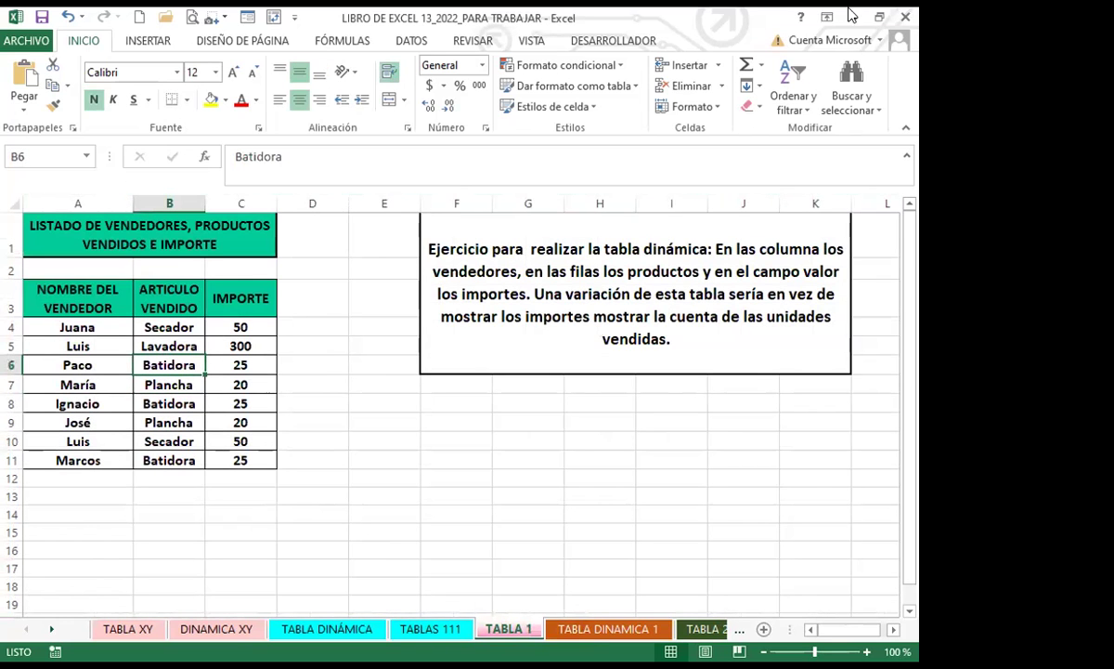
click(146, 41)
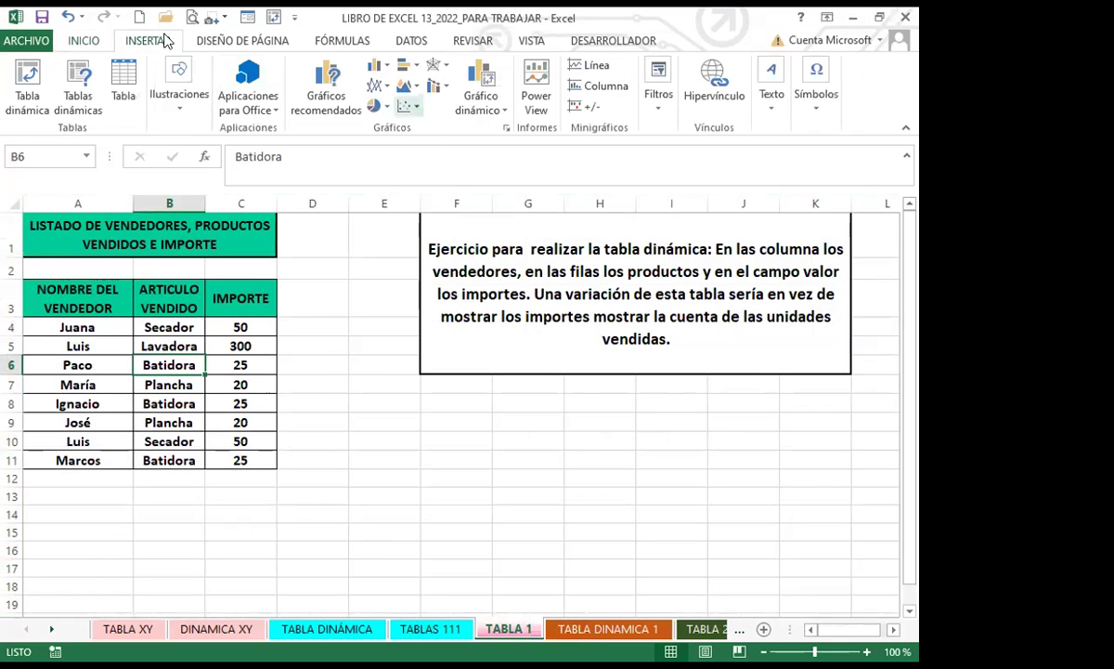
click(28, 74)
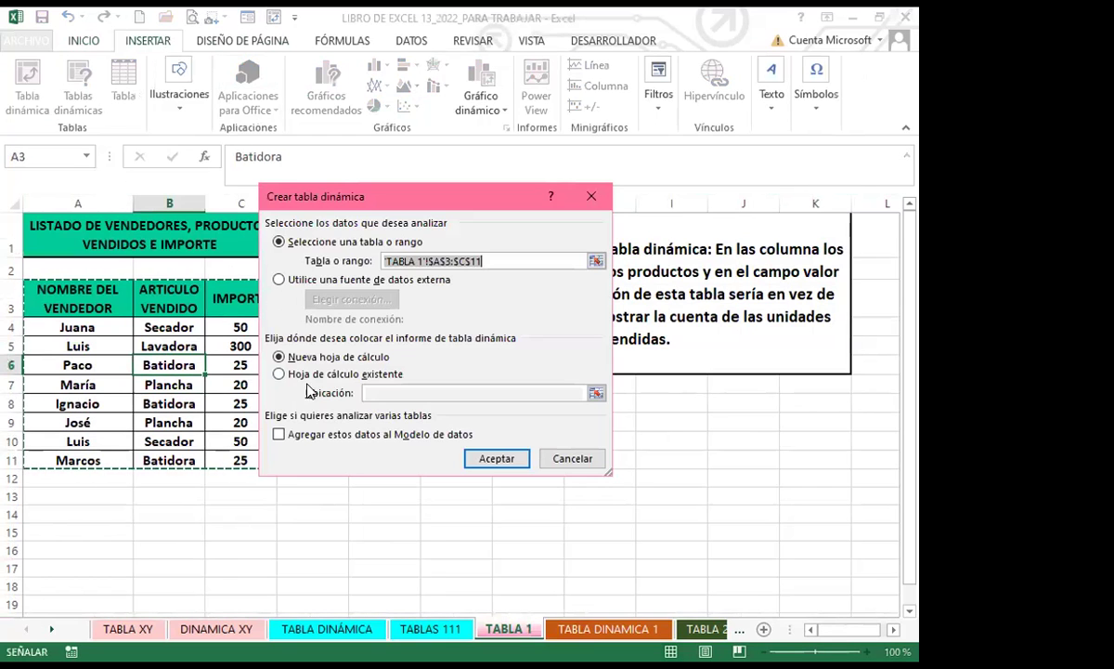
click(280, 372)
click(370, 391)
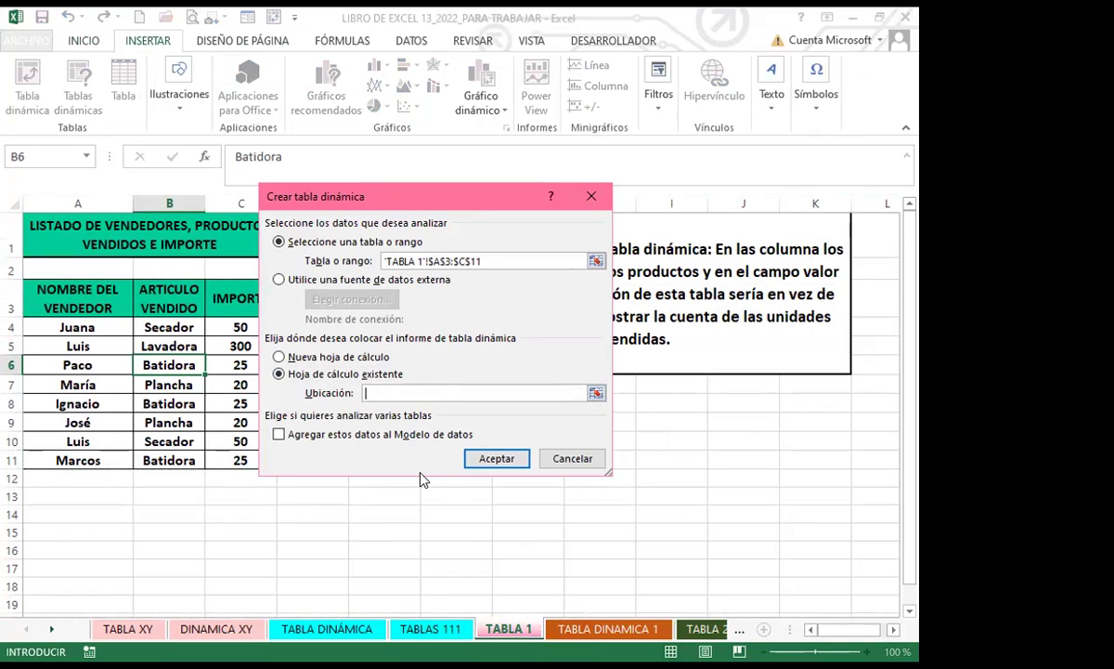
click(602, 629)
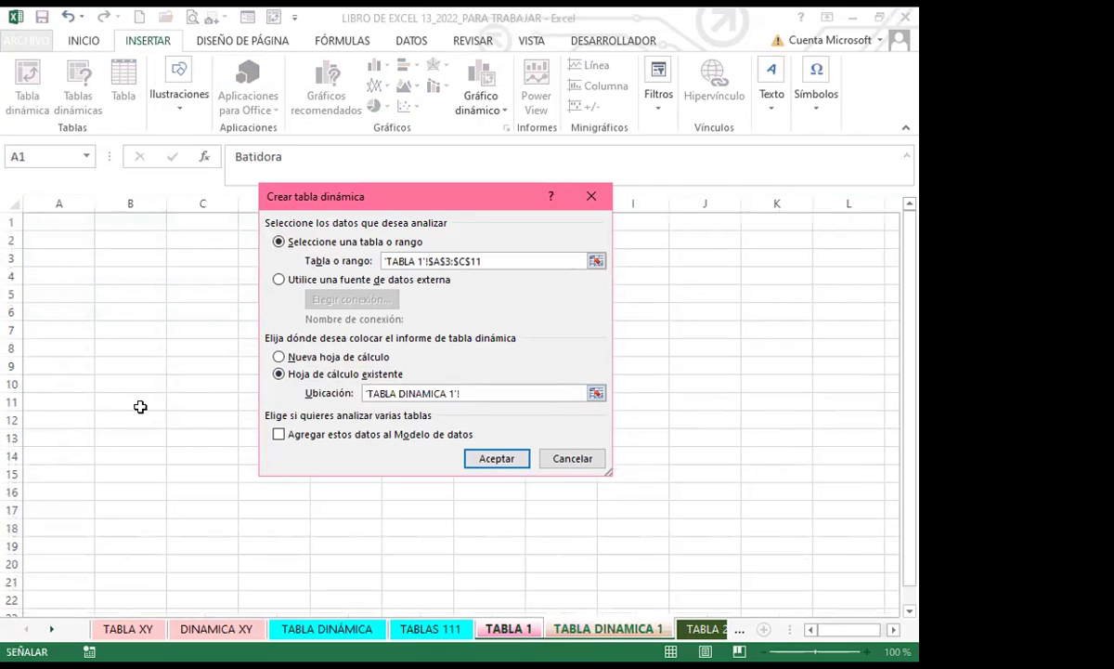
click(54, 275)
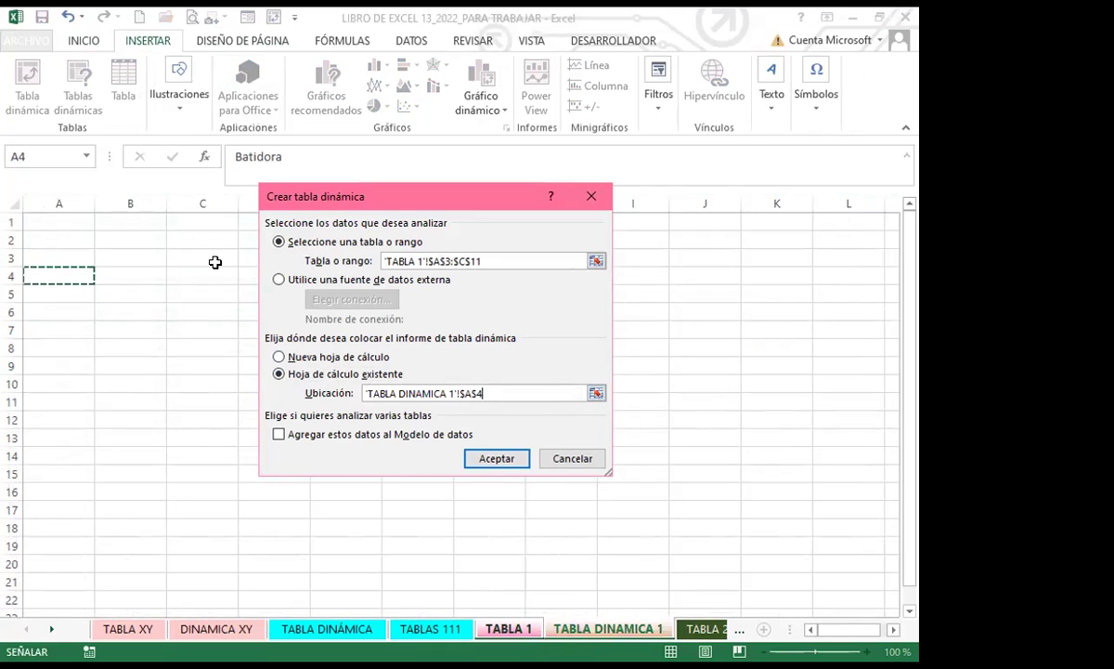
click(493, 461)
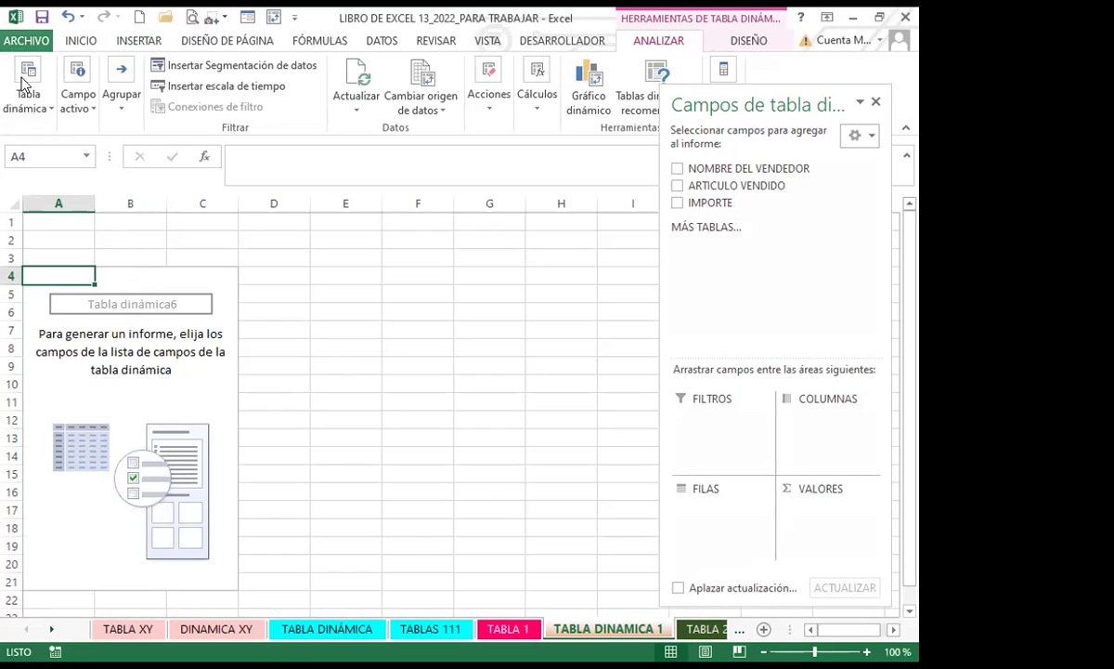
- Name the new PivotTable at A4 TABLA DINAMICA 1
click(43, 109)
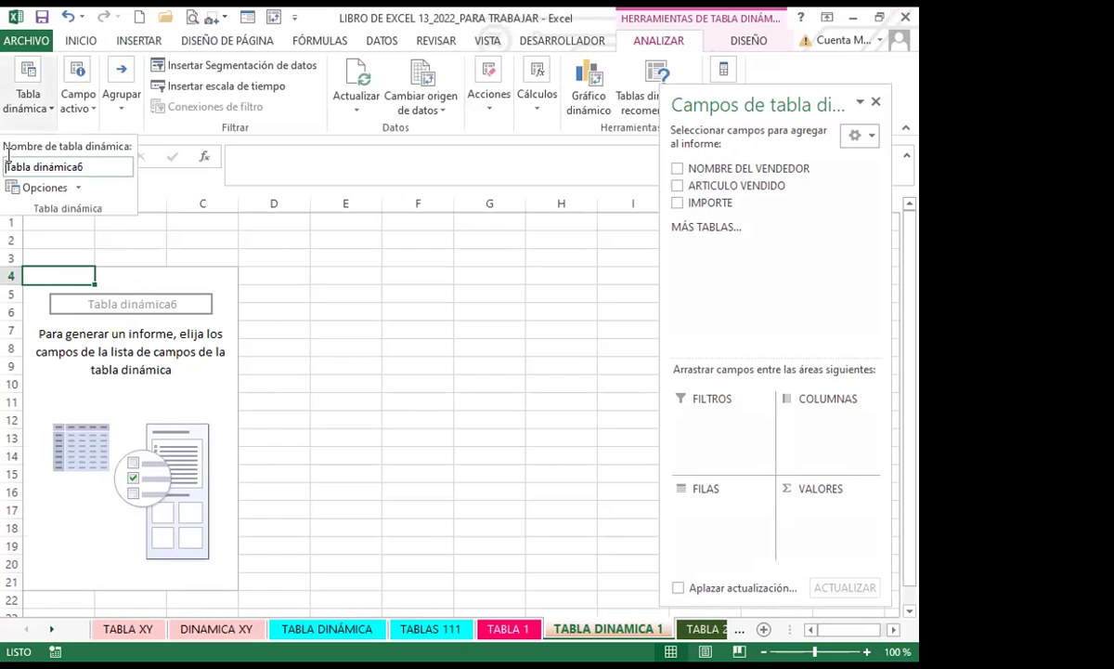
drag(111, 166, 6, 166)
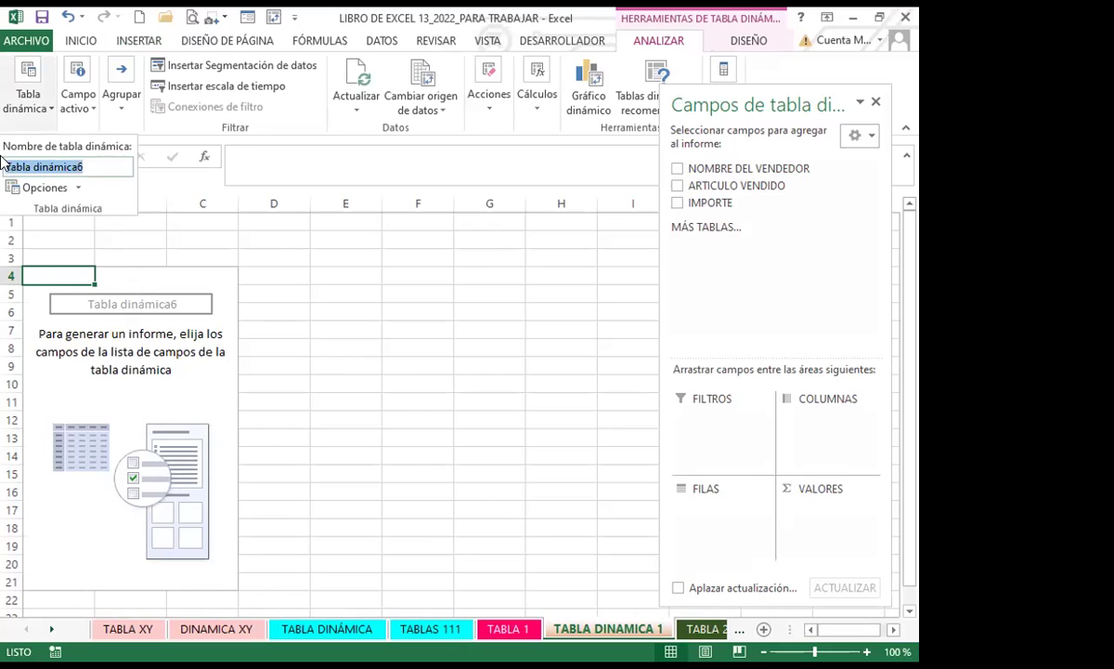
text(TABLA)
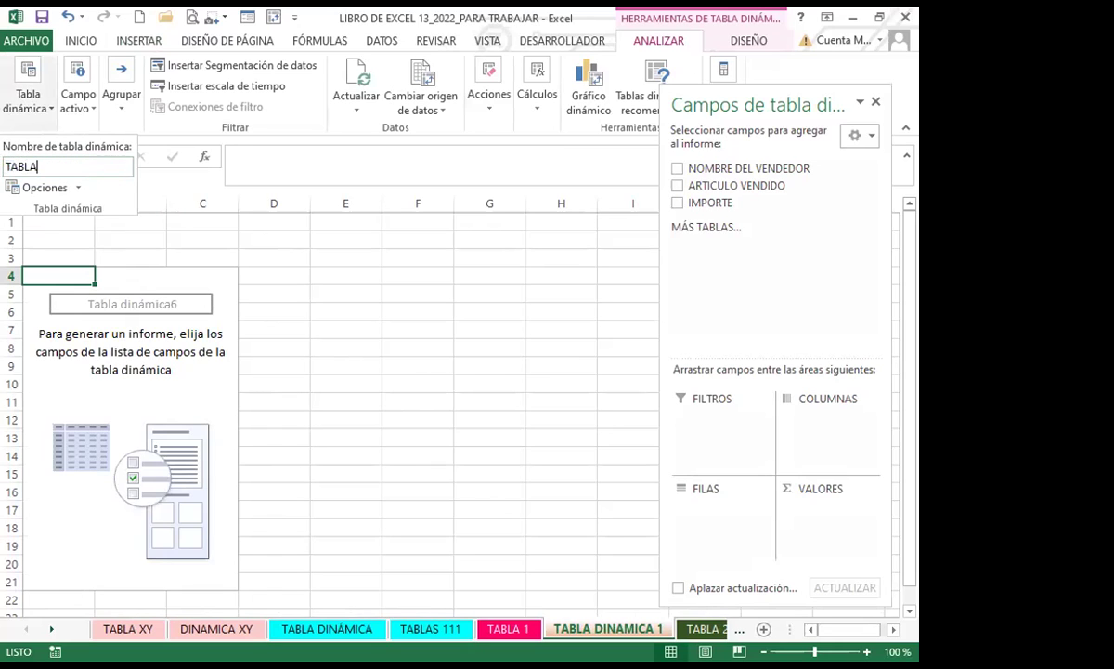
text( DINAMICA 1)
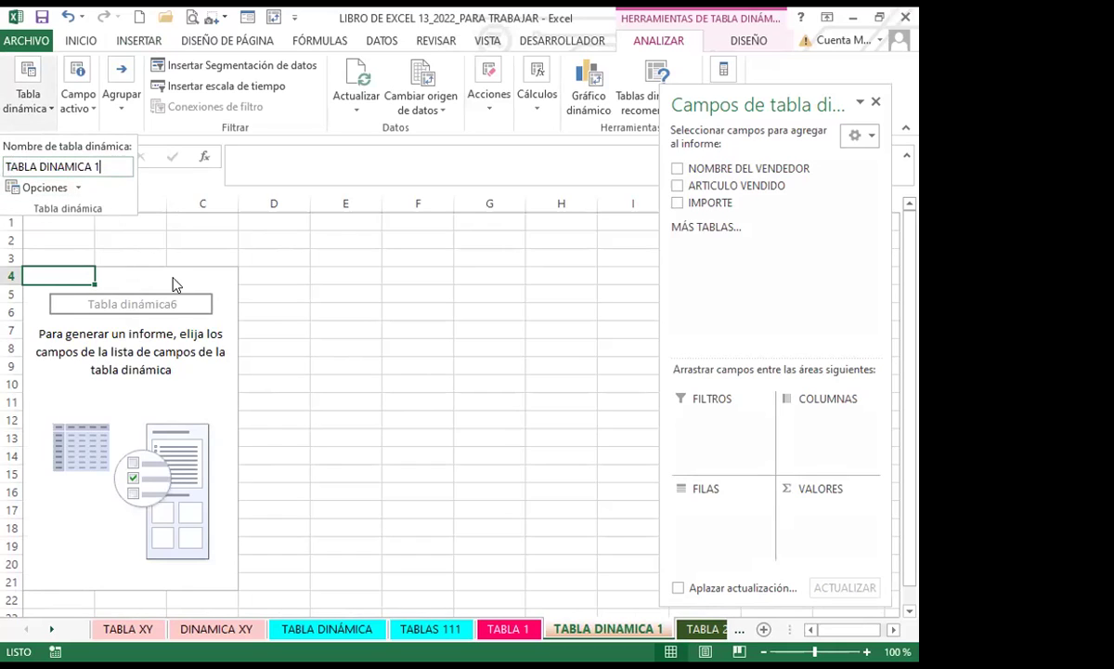
key(Return)
click(158, 343)
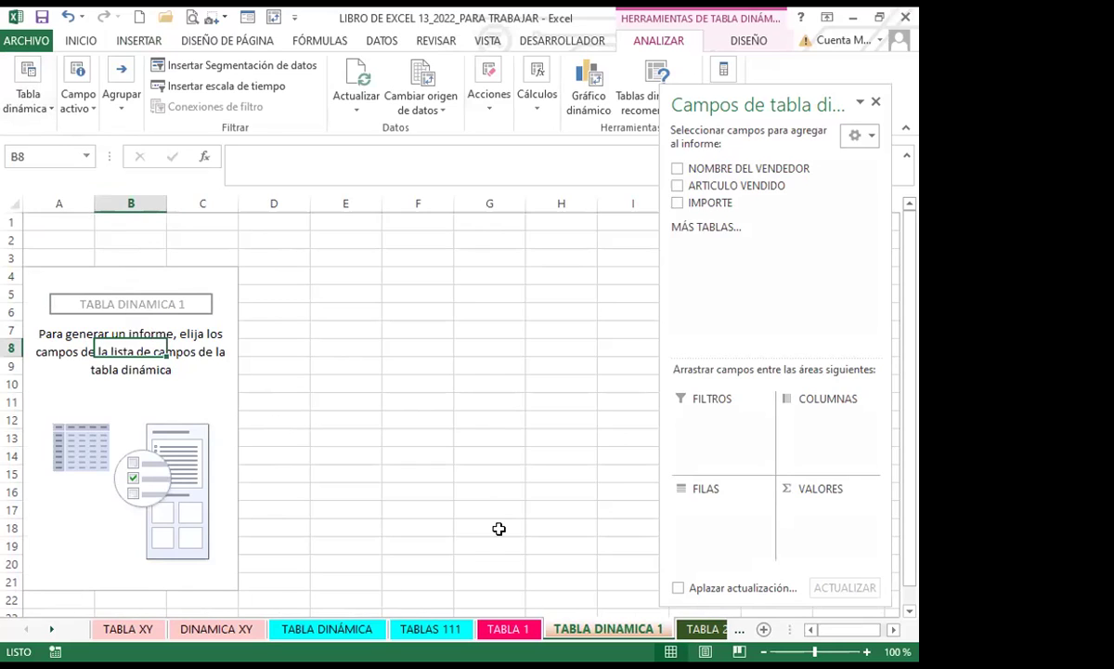
- Reread the exercise instructions and vendor list on TABLA 1 and compare them with the field list of the empty PivotTable on TABLA DINAMICA 1
key(ctrl+Page_Up)
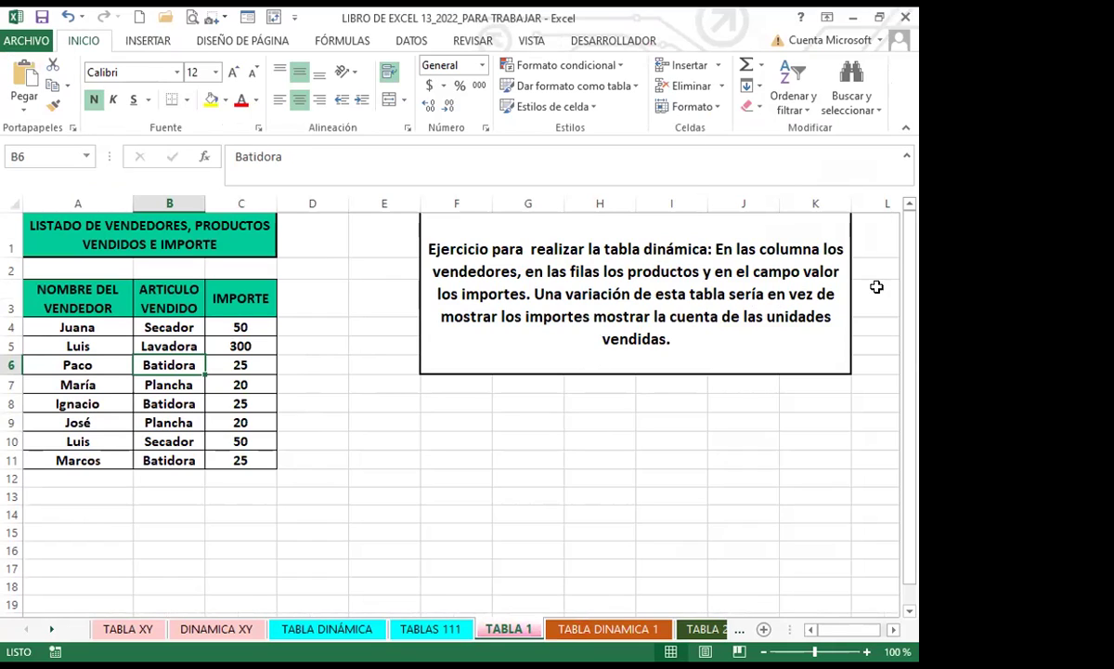
click(583, 532)
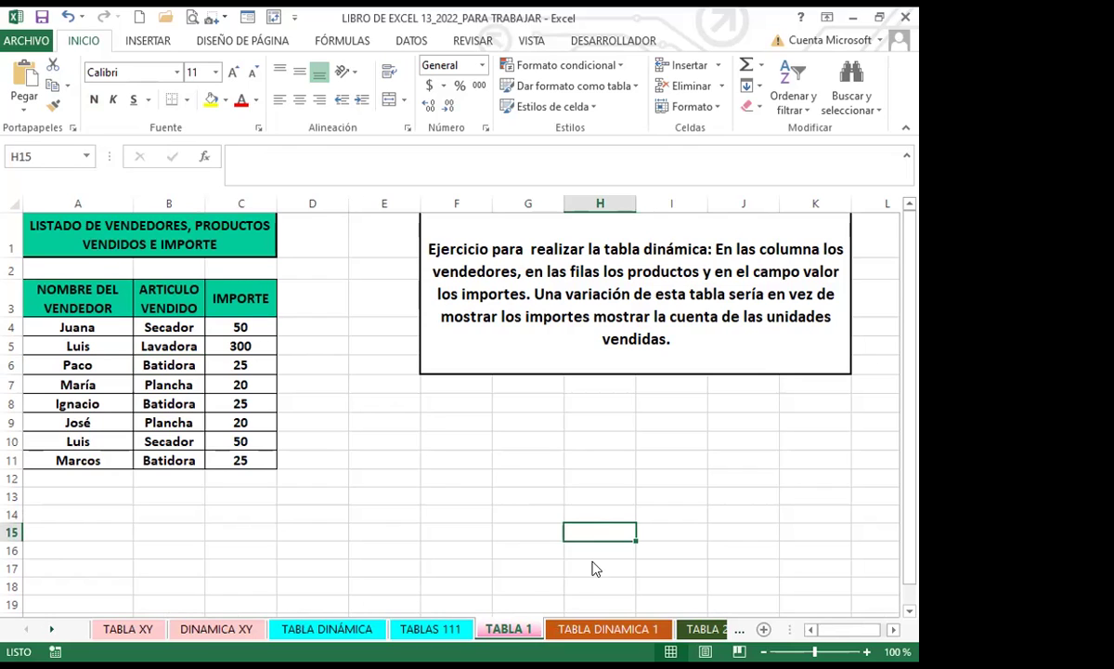
click(594, 637)
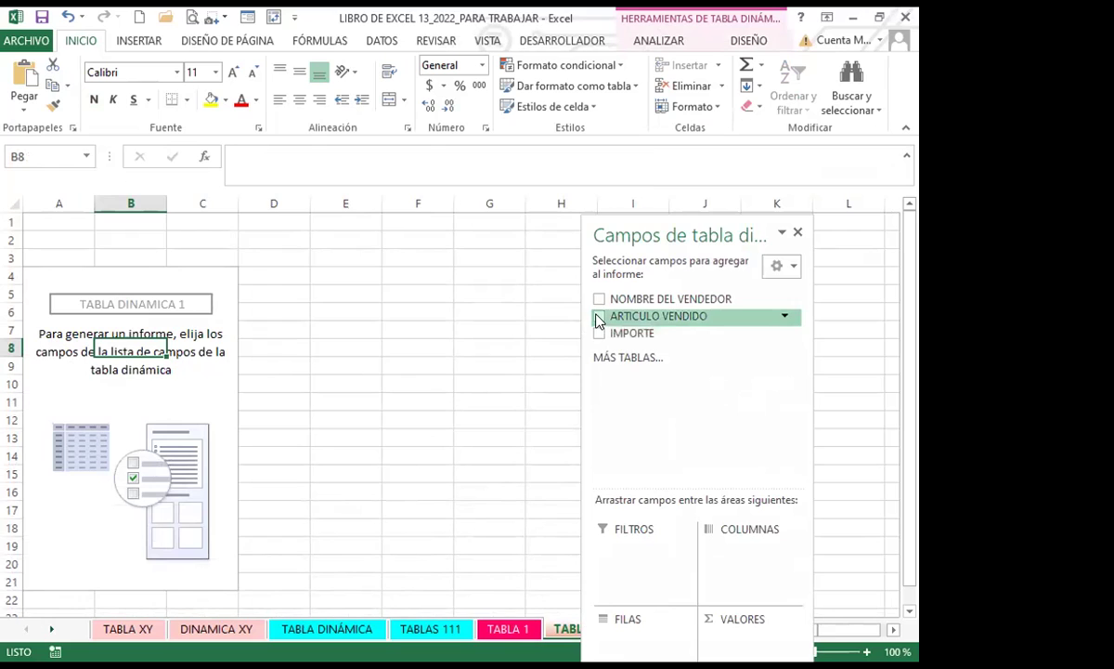
double_click(732, 230)
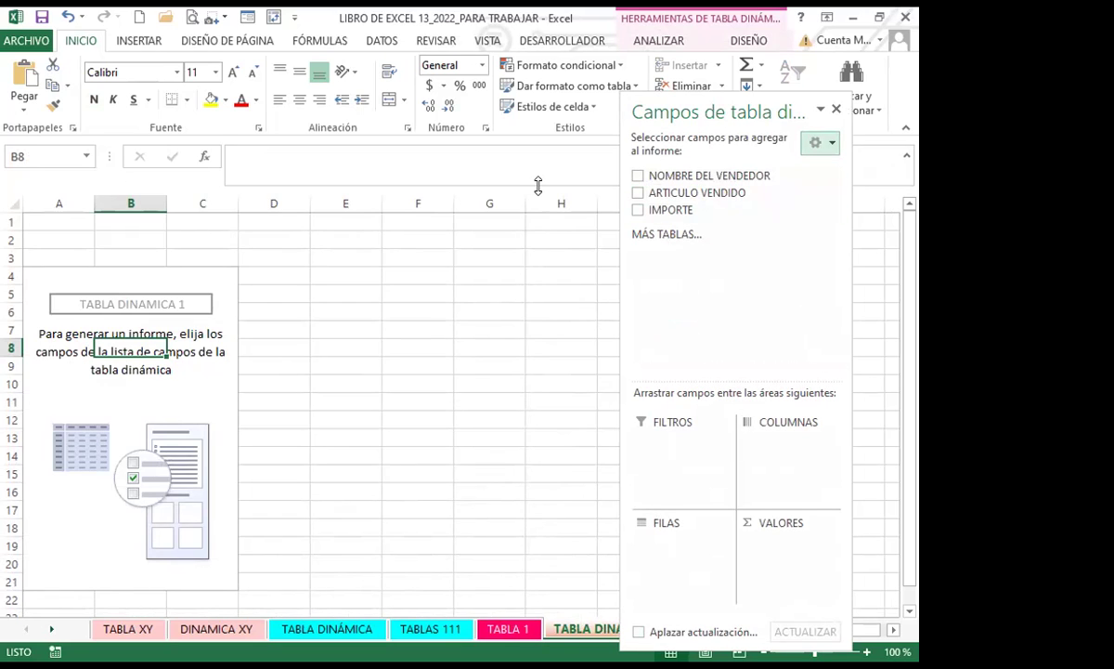
click(195, 377)
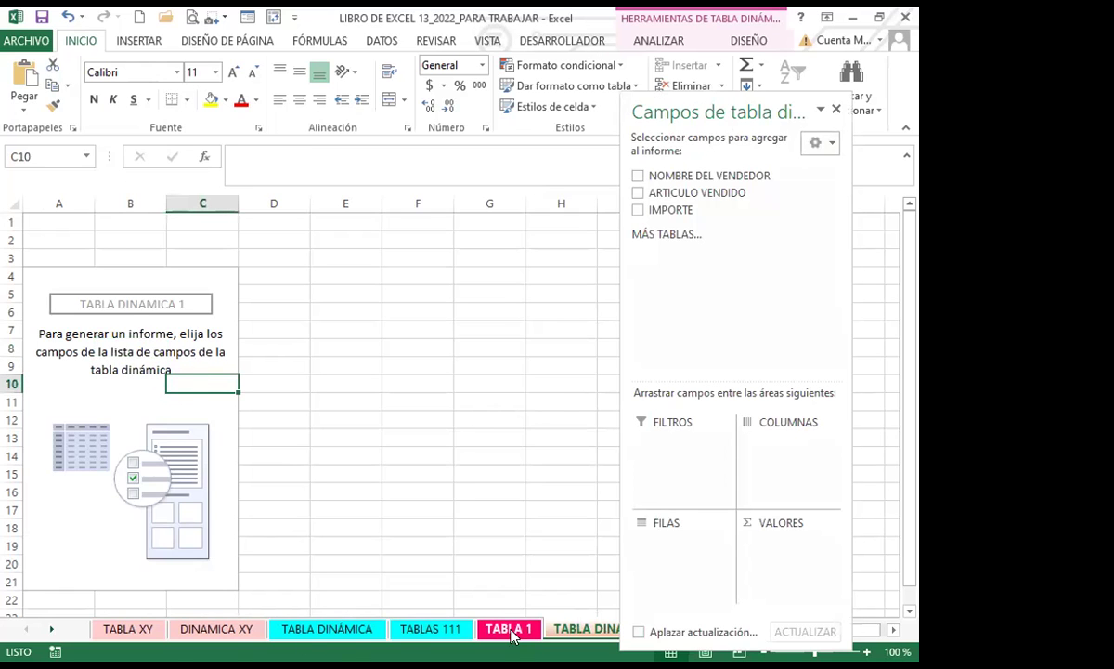
click(509, 629)
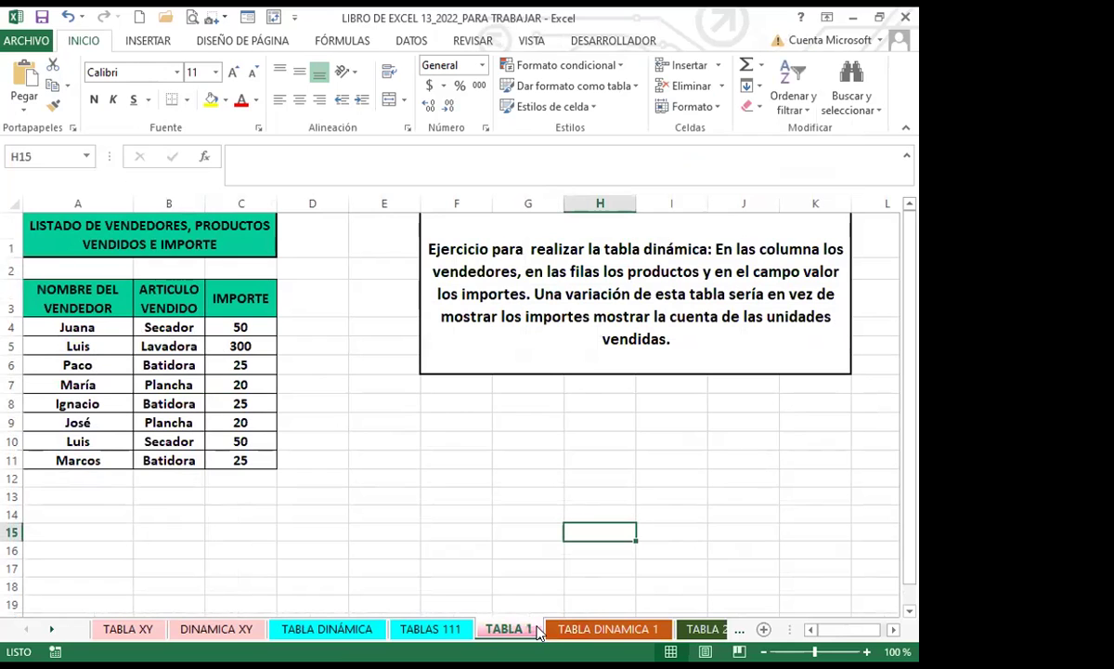
click(604, 632)
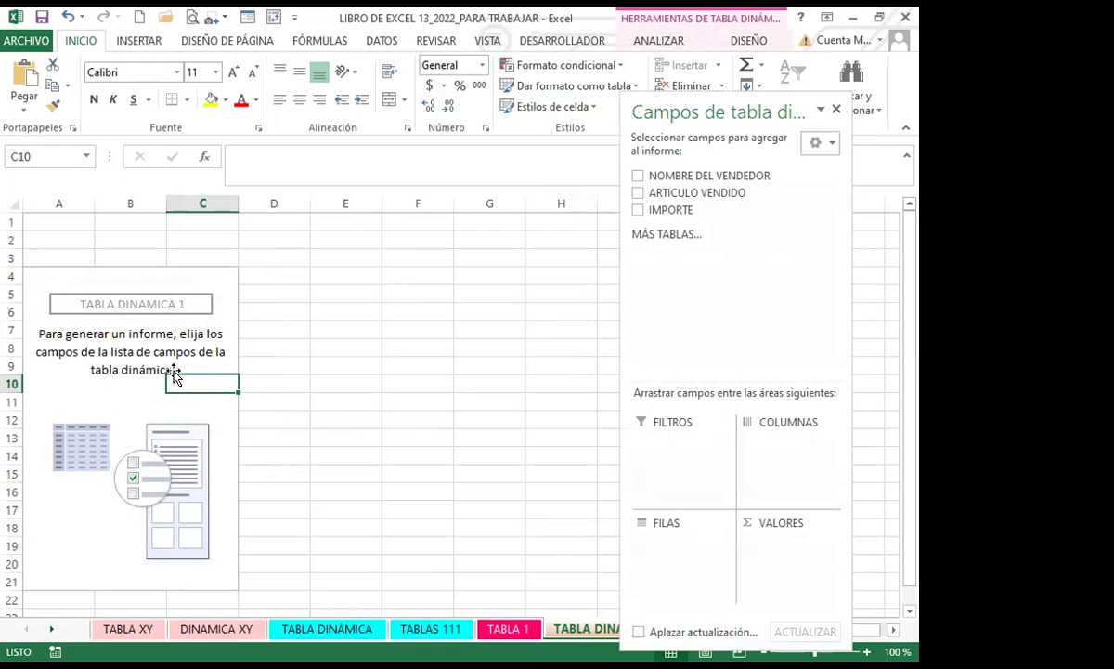
click(508, 630)
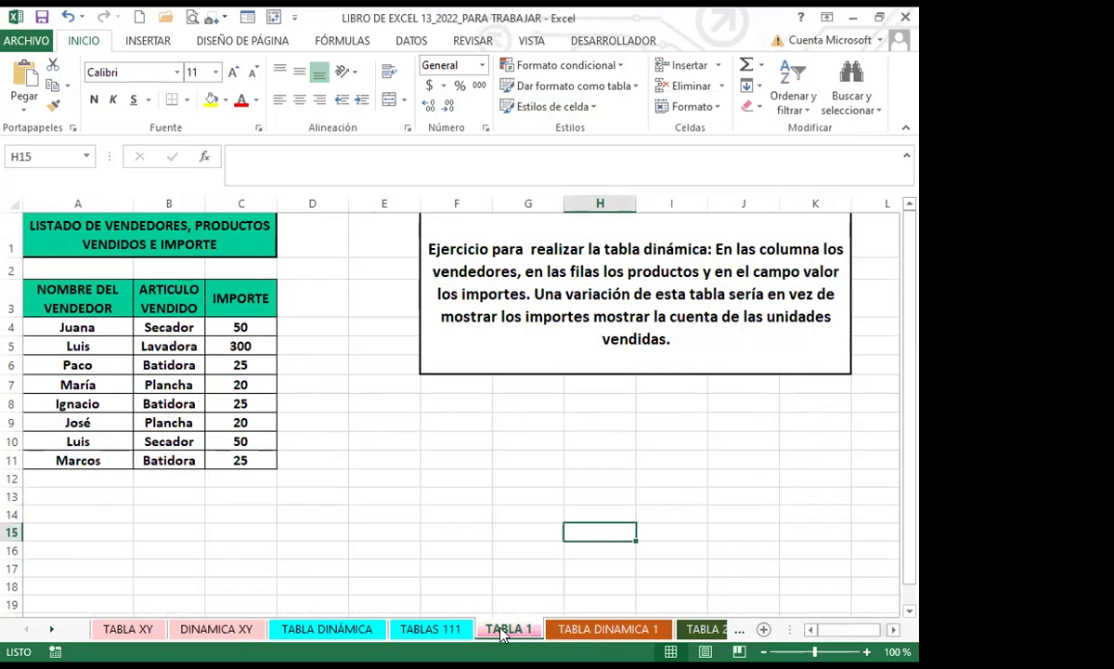
click(598, 629)
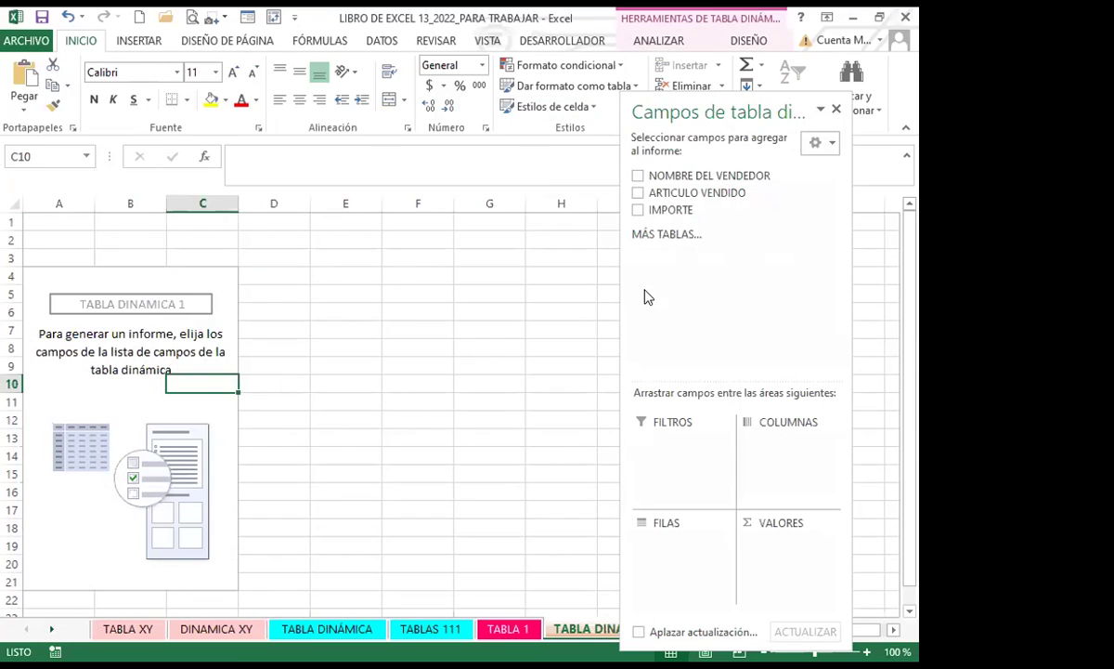
- Add the NOMBRE DEL VENDEDOR field to the TABLA DINAMICA 1 PivotTable and place it in the columns area
click(639, 175)
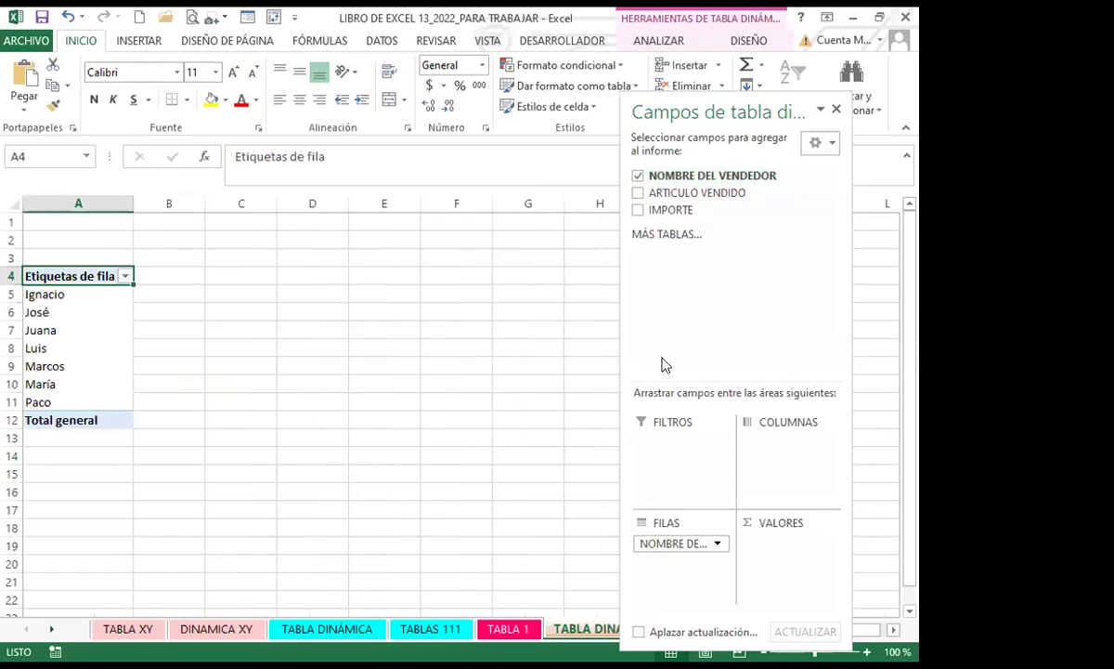
drag(691, 559, 771, 451)
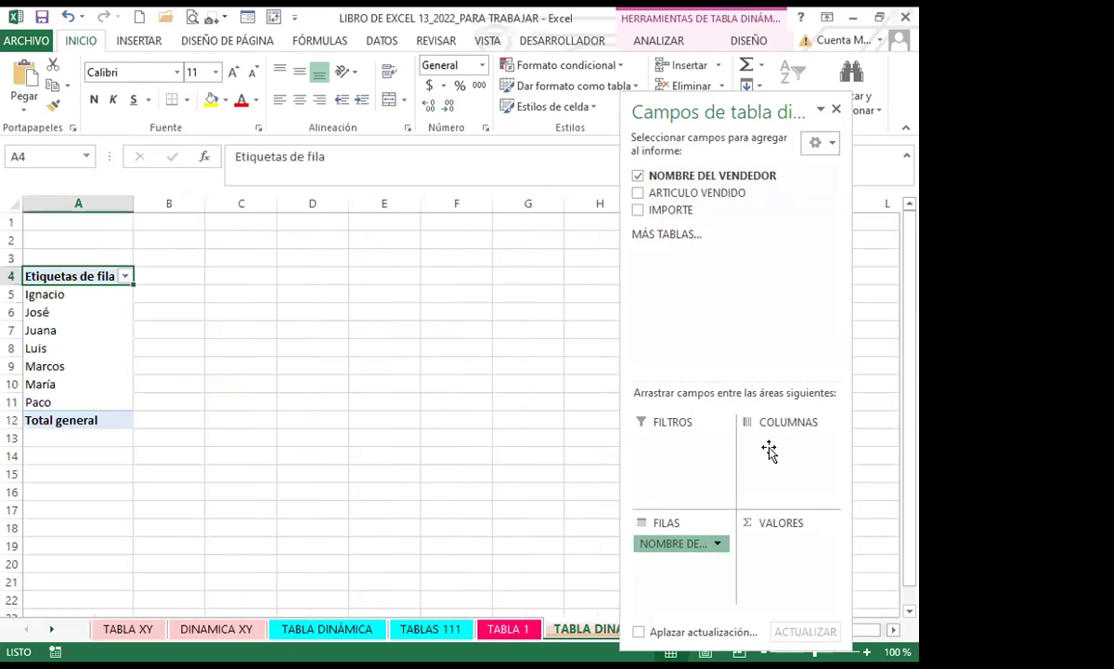
click(506, 631)
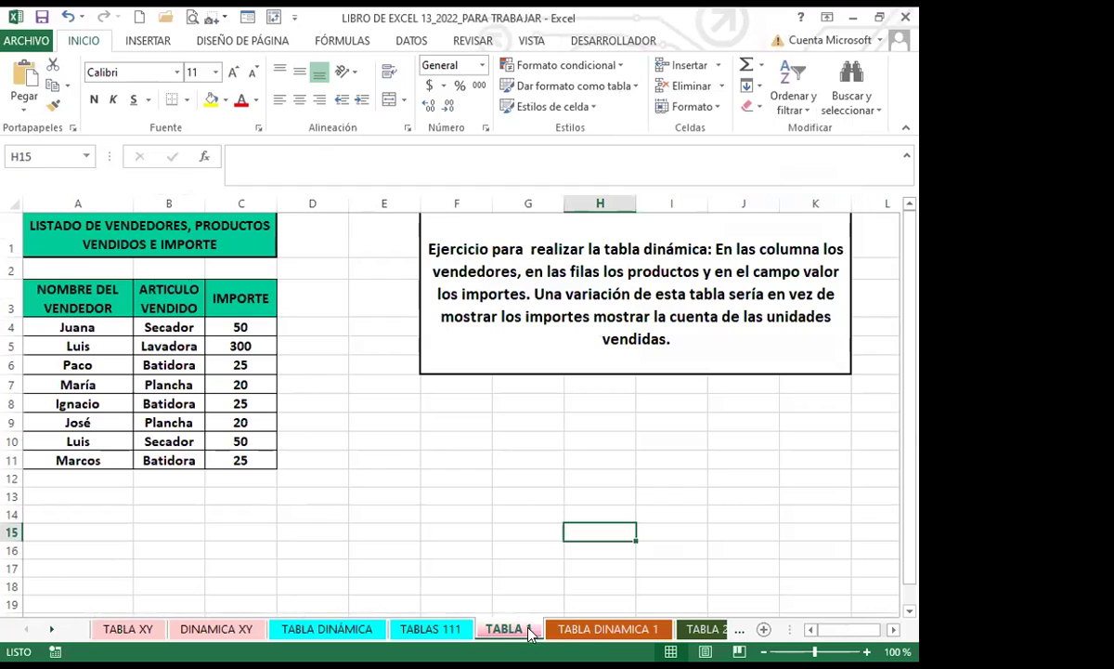
click(585, 635)
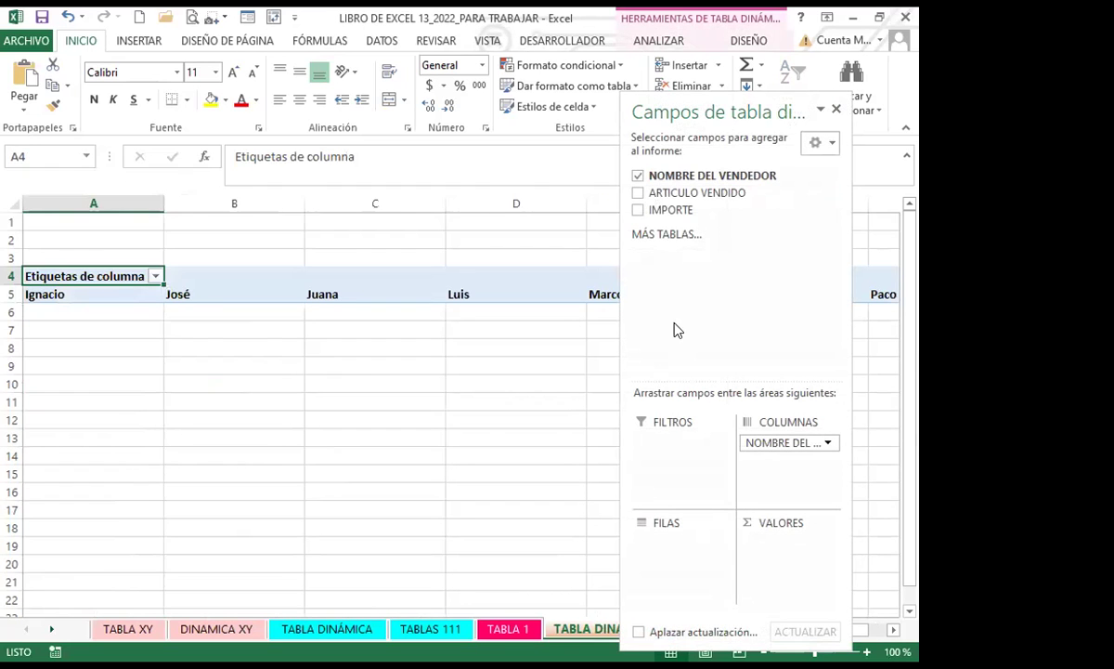
- Add ARTICULO VENDIDO as the PivotTable's rows and IMPORTE as its summed values, following the TABLA 1 instructions
click(639, 194)
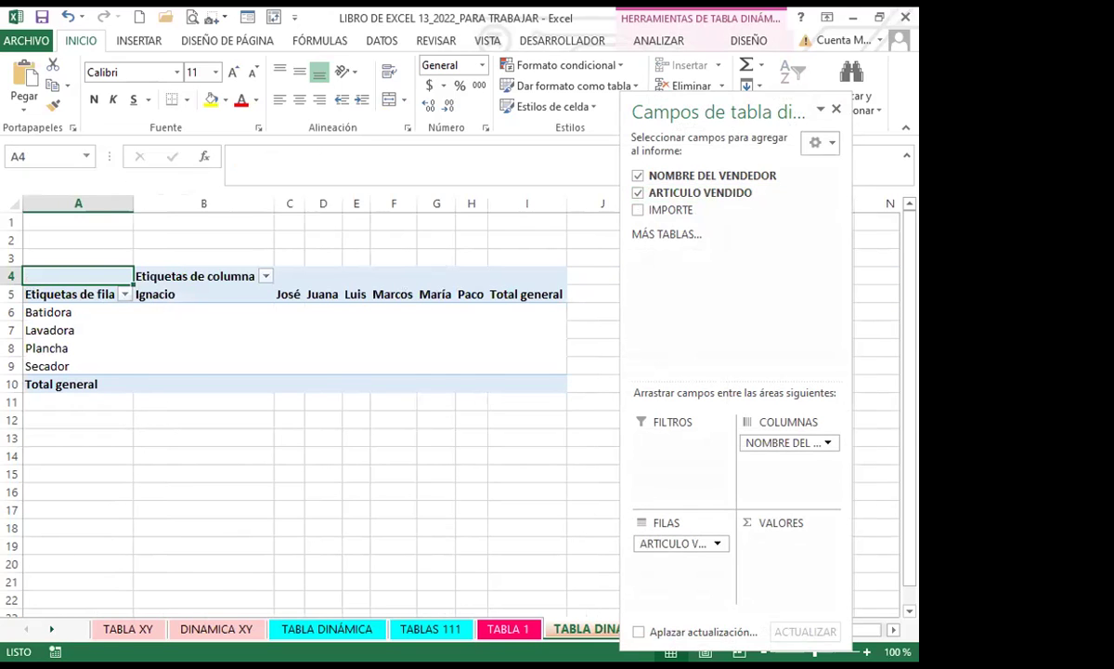
click(504, 630)
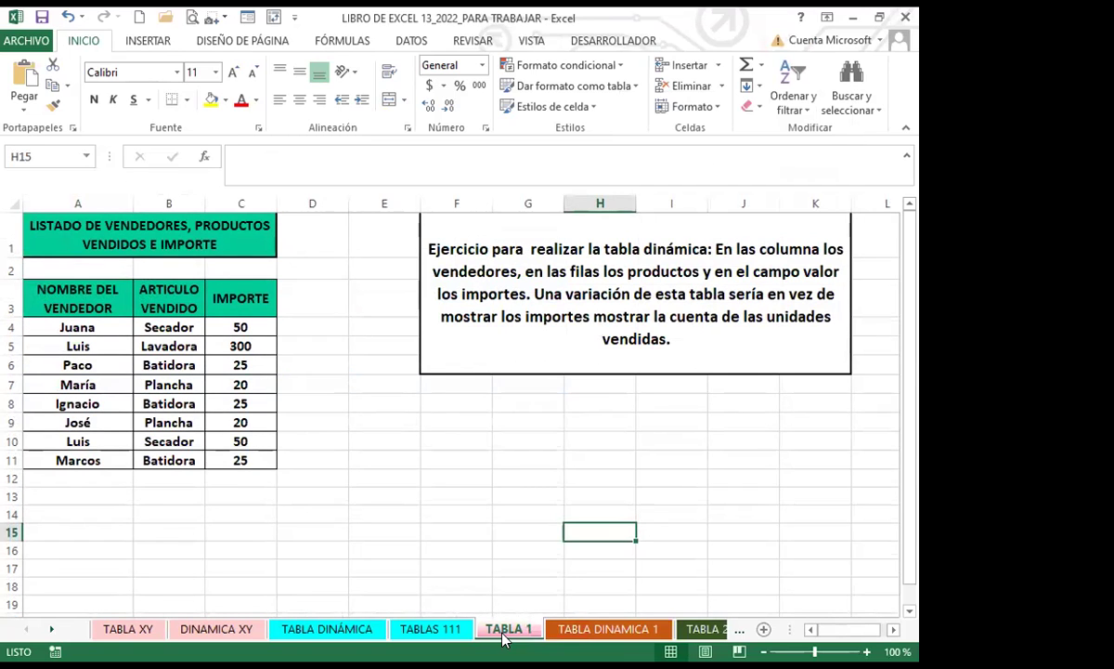
click(553, 631)
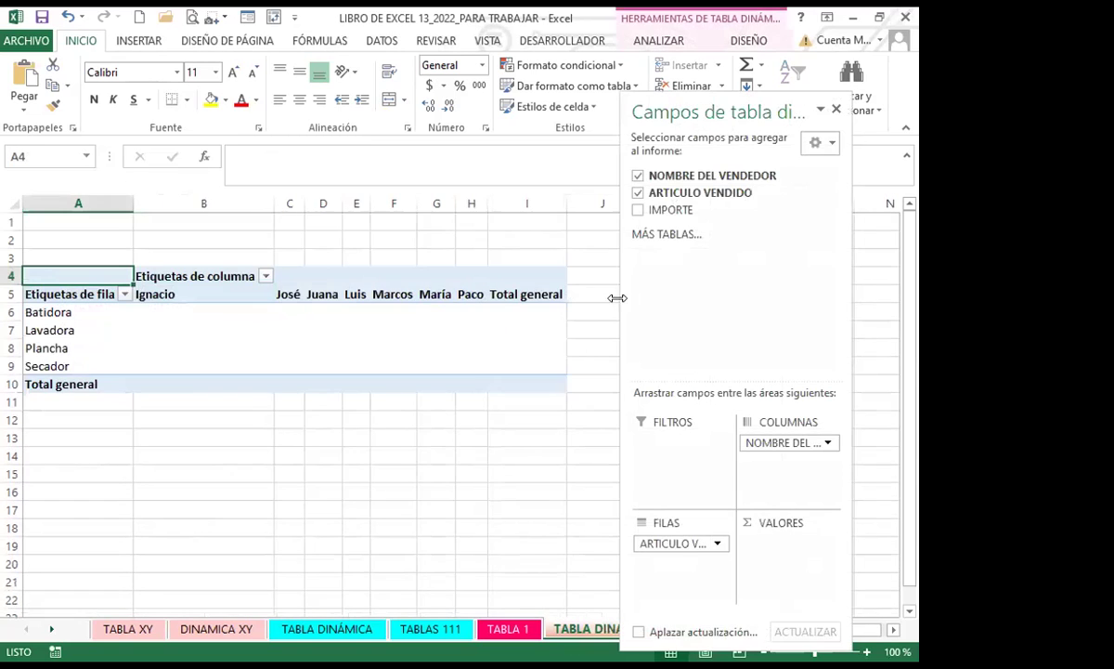
click(638, 209)
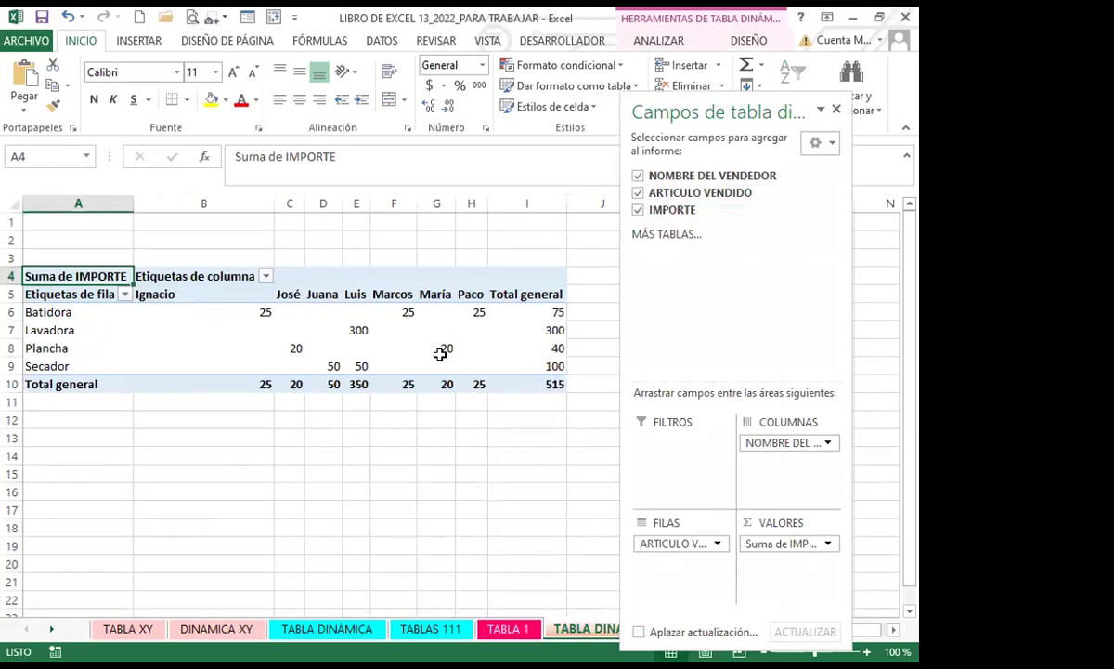
mouse_move(440, 354)
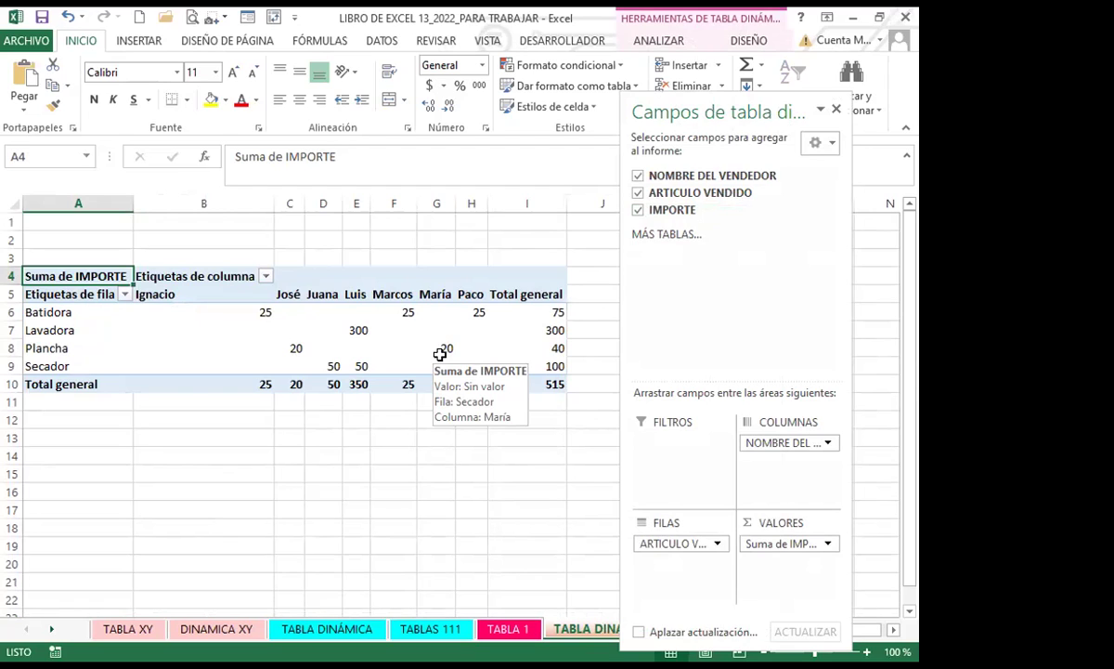
click(431, 281)
- Check the variation requested on TABLA 1 and summarize the PivotTable's IMPORTE values by Cuenta
click(508, 629)
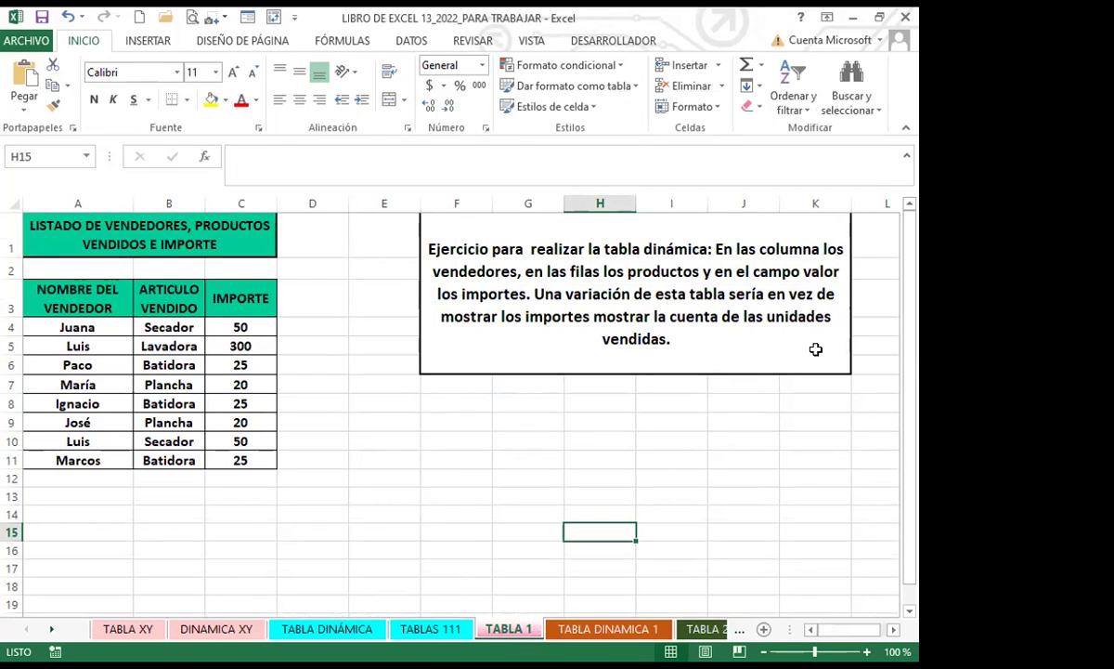
click(568, 629)
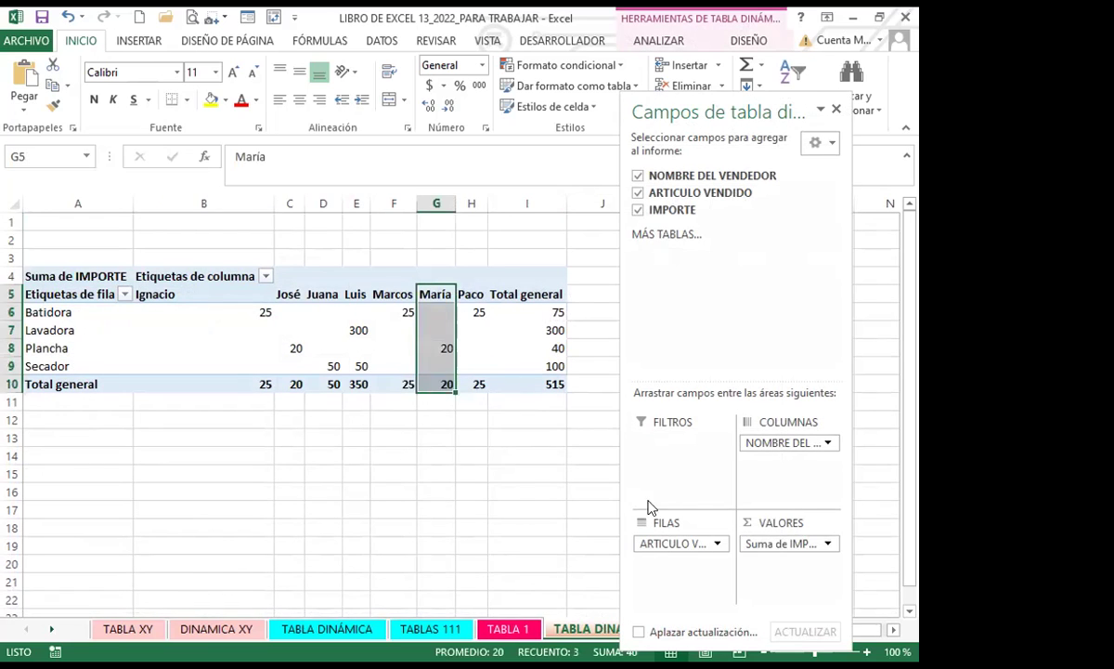
click(822, 545)
click(768, 530)
click(293, 360)
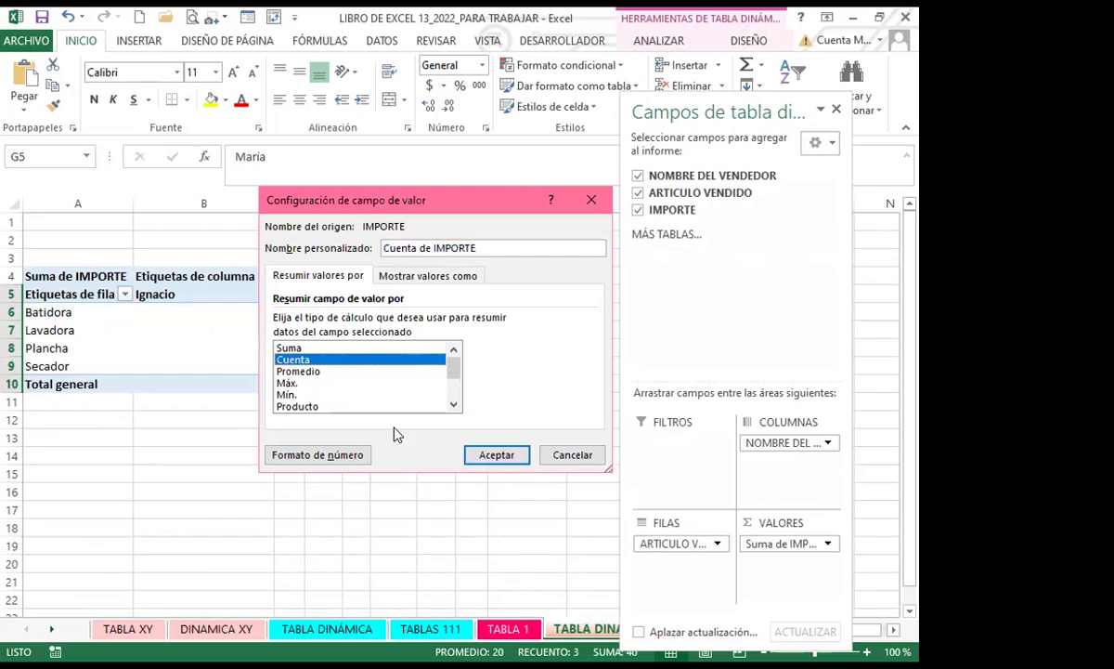
click(501, 456)
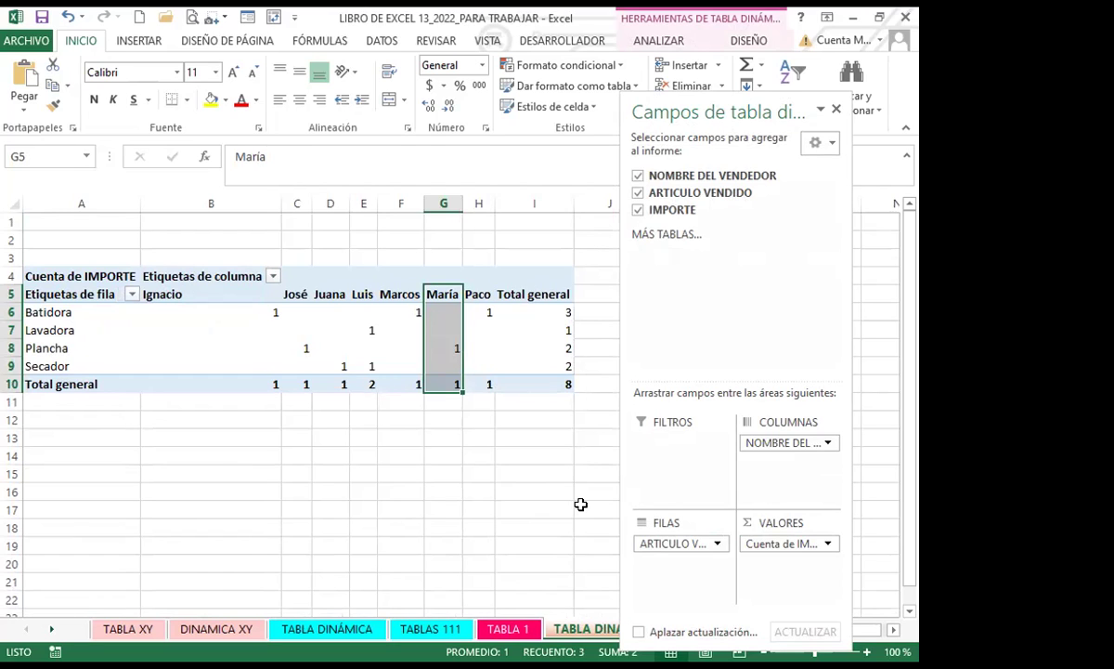
- Compare the counts with the articles listed on TABLA 1 and summarize the PivotTable's IMPORTE values by Suma again
click(494, 629)
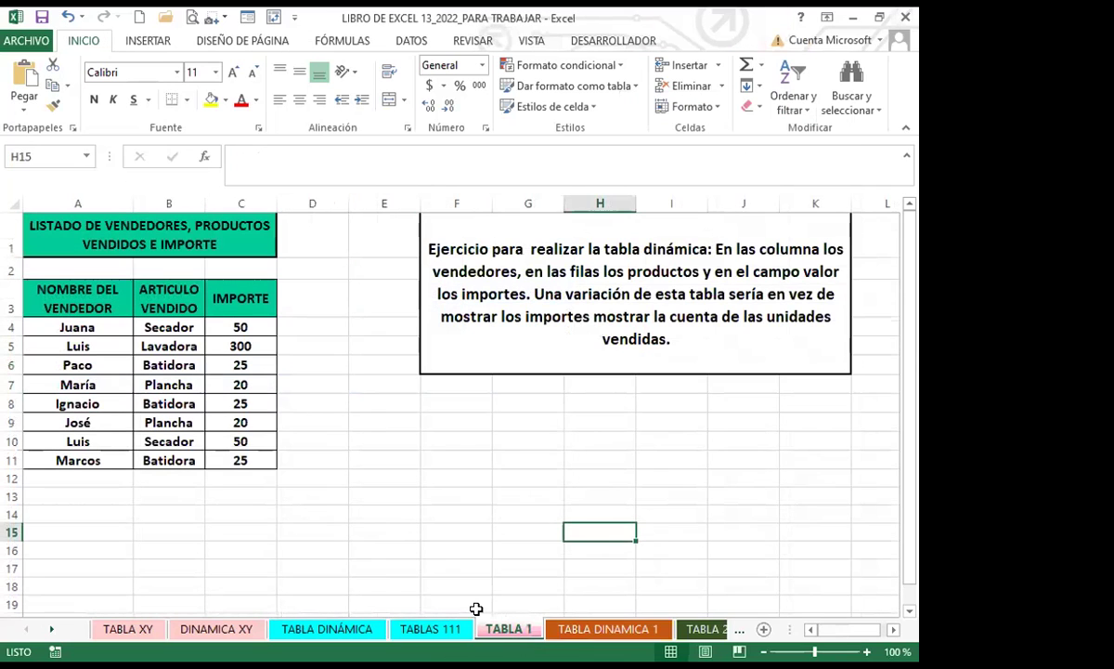
drag(180, 370, 179, 375)
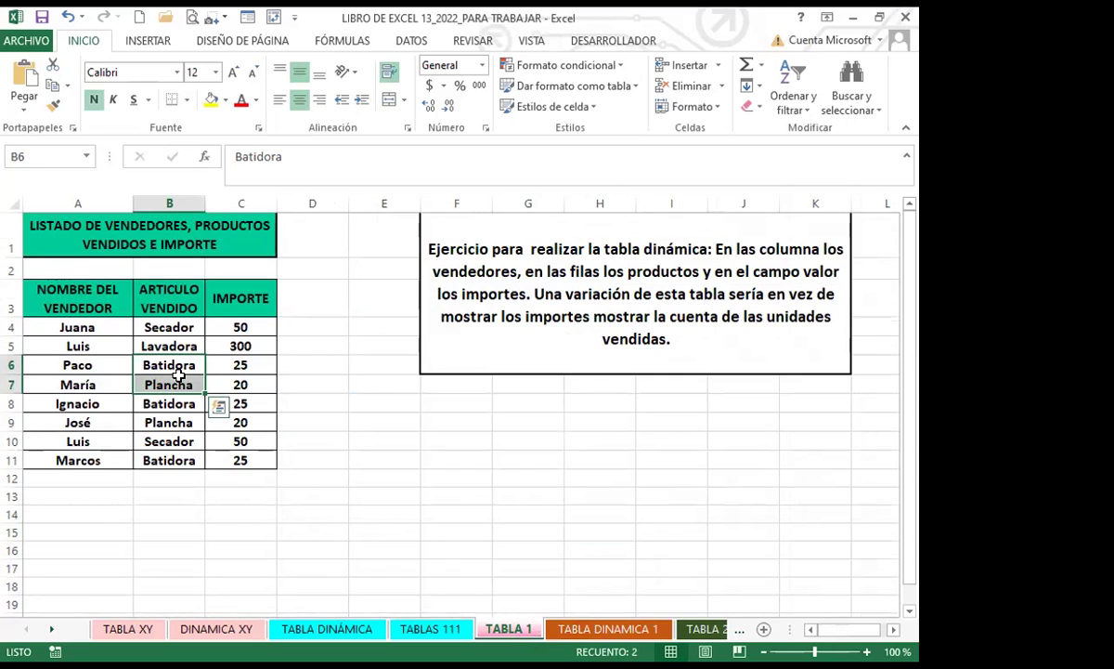
click(576, 628)
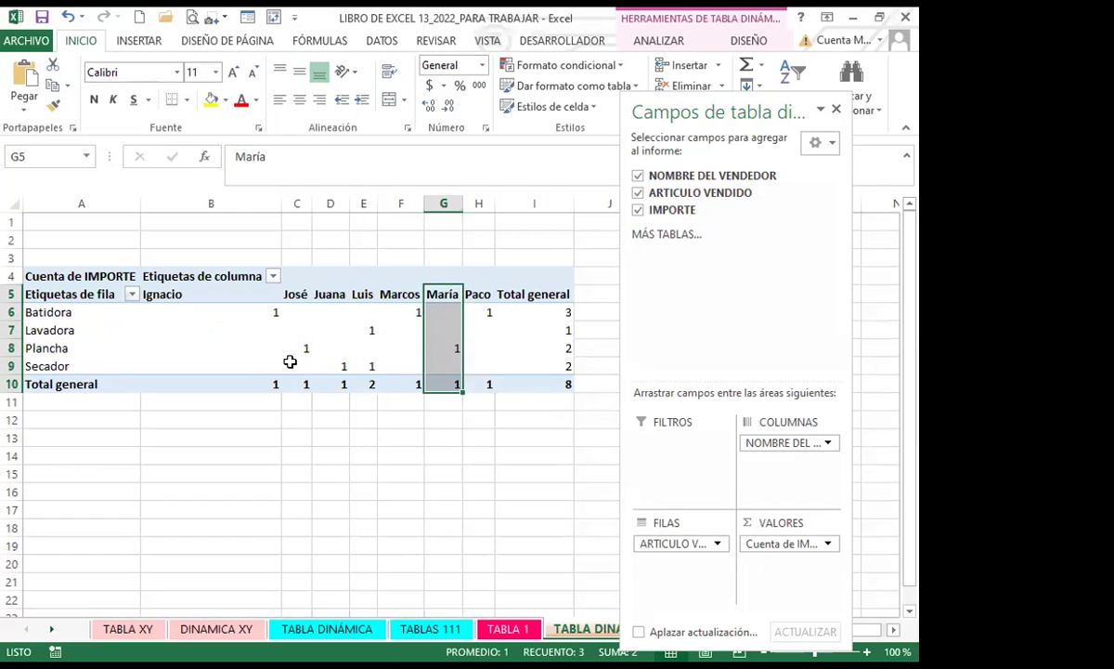
mouse_move(290, 362)
double_click(757, 541)
click(288, 347)
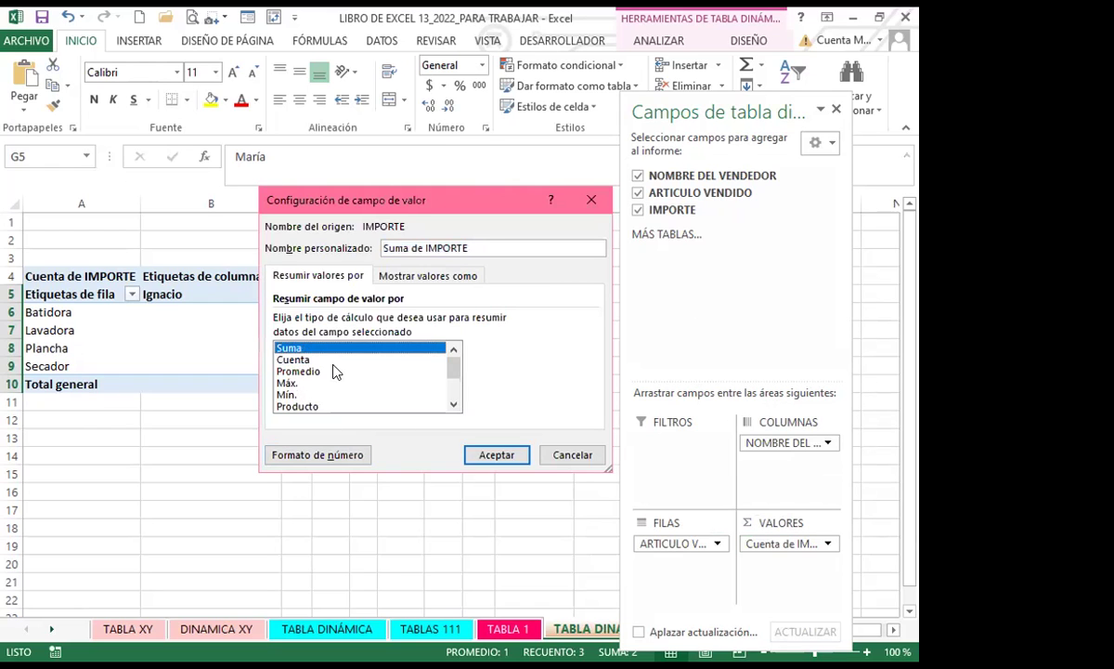
click(498, 455)
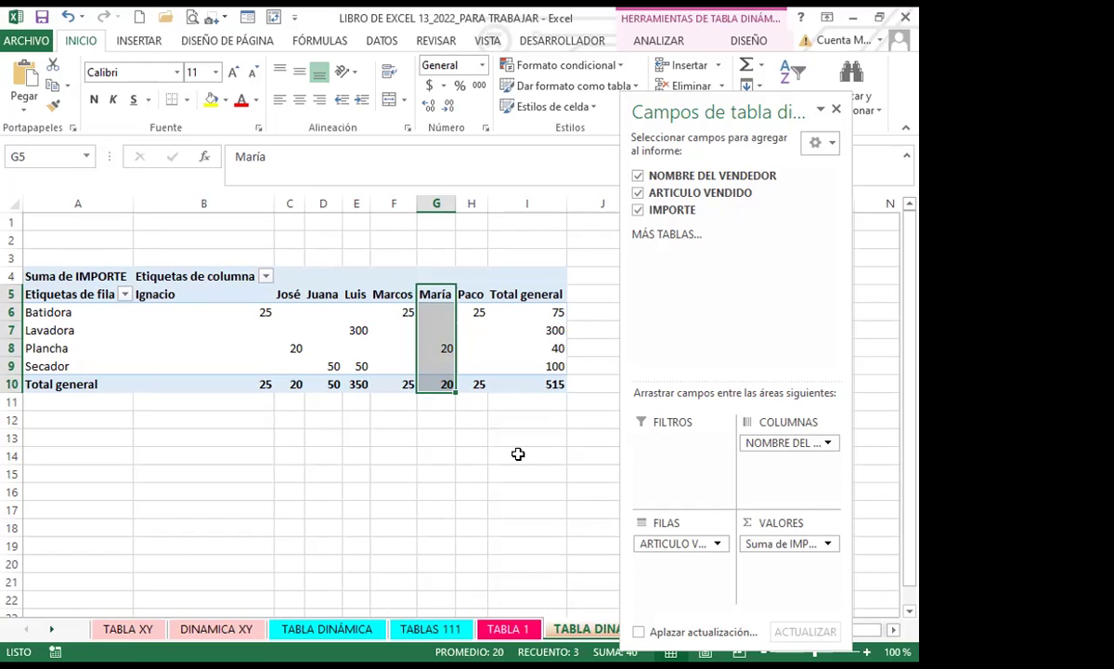
- Switch the PivotTable's IMPORTE value calculation to Cuenta and deselect the table
click(828, 544)
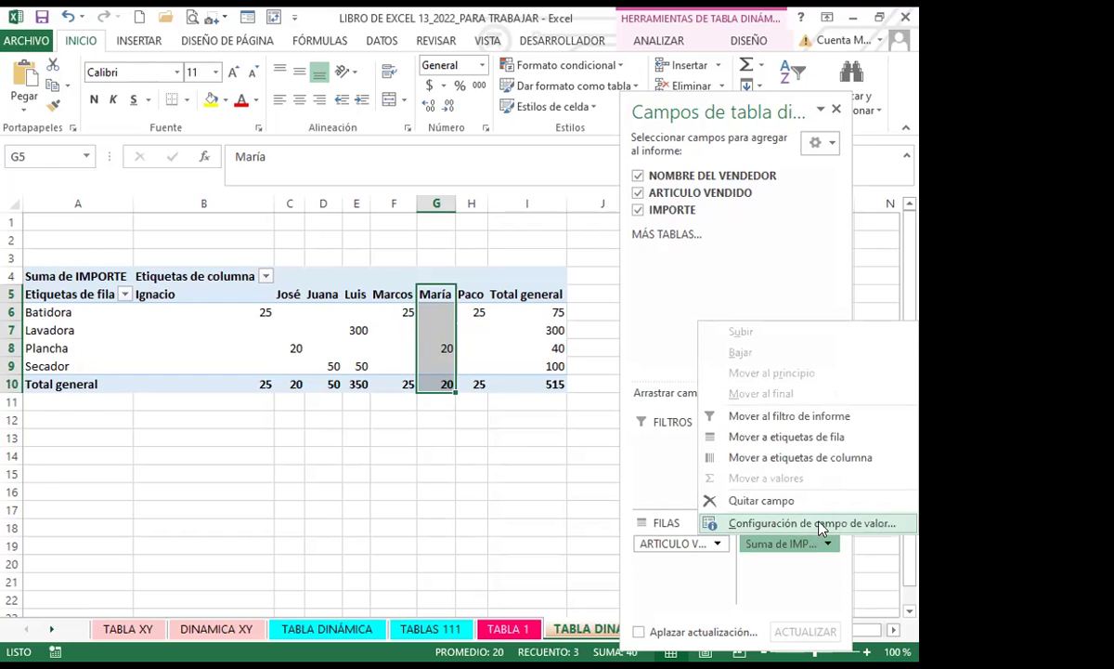
click(790, 523)
click(299, 362)
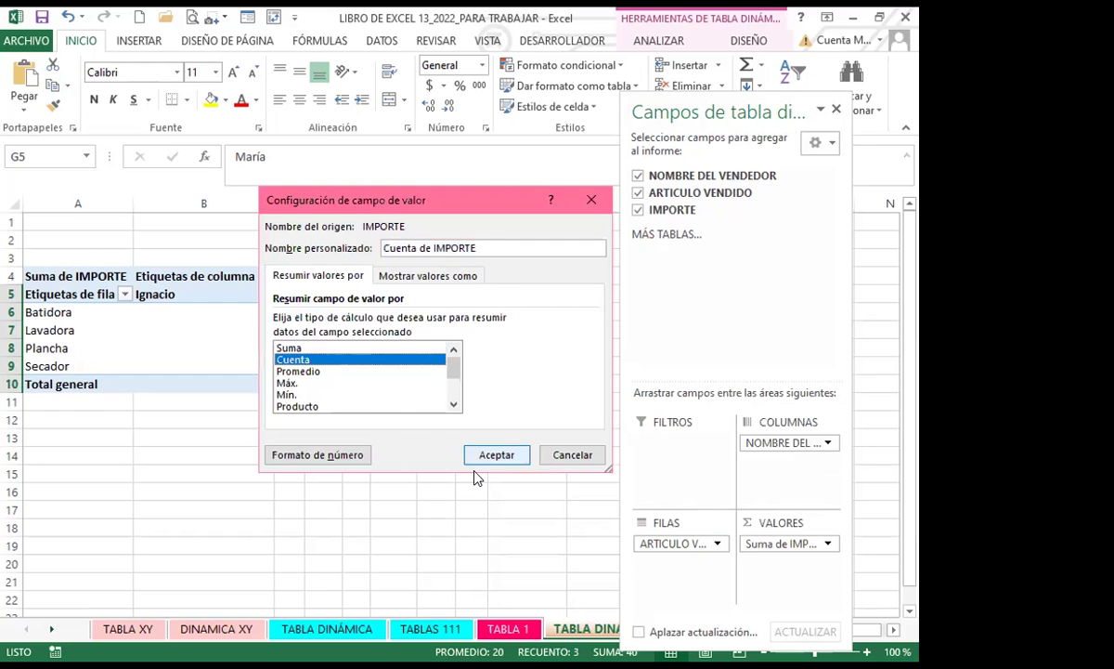
click(495, 455)
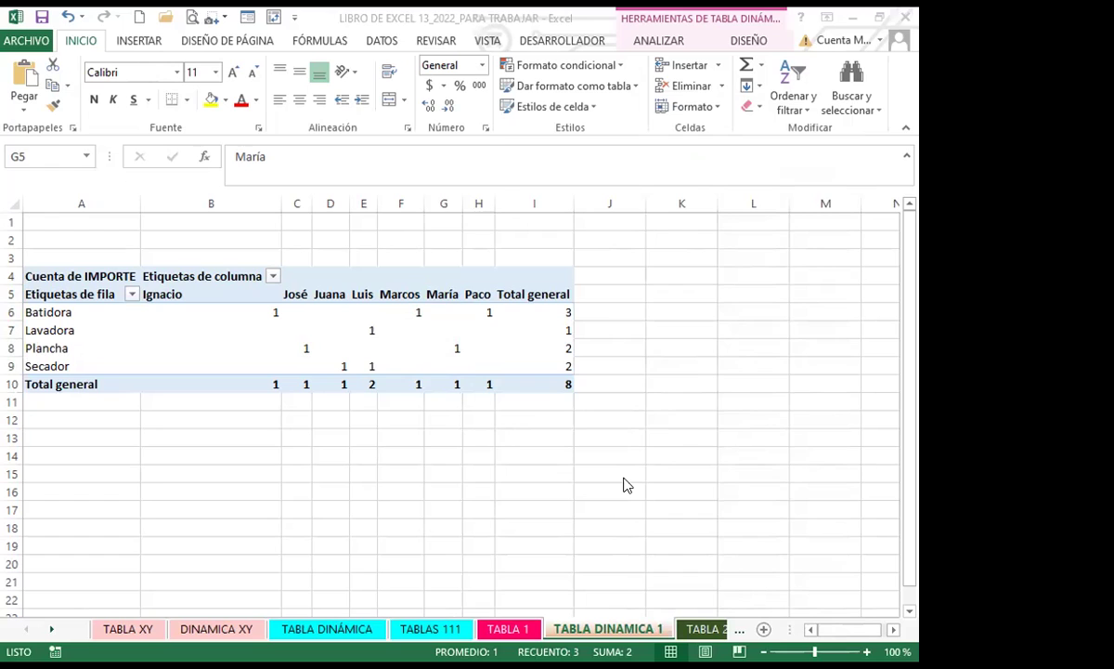
click(616, 511)
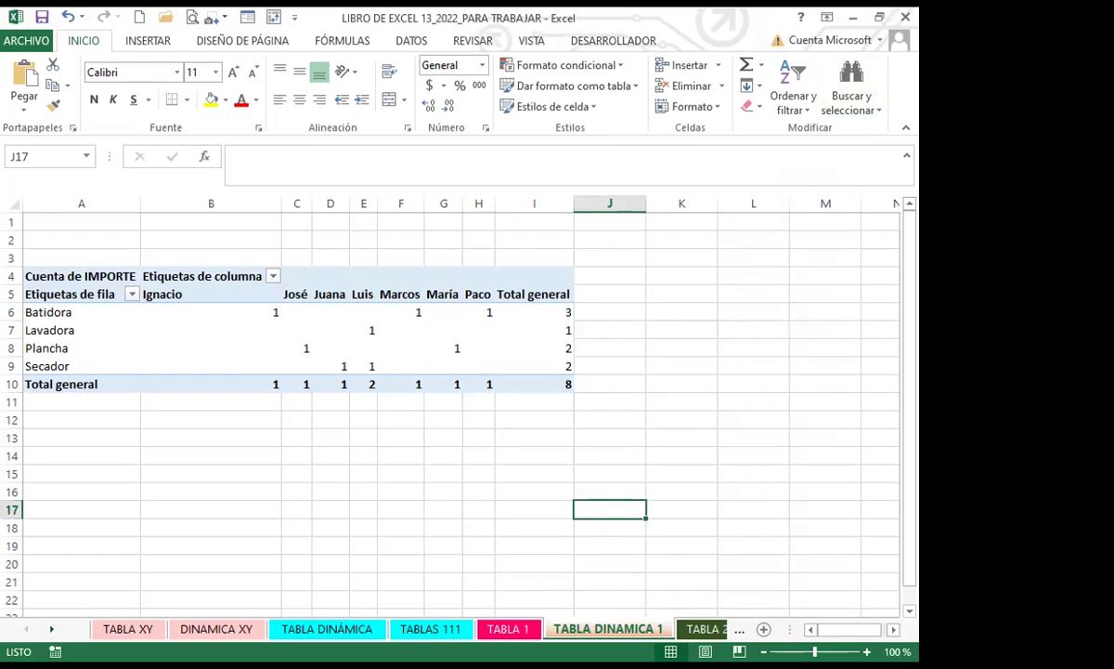
click(326, 449)
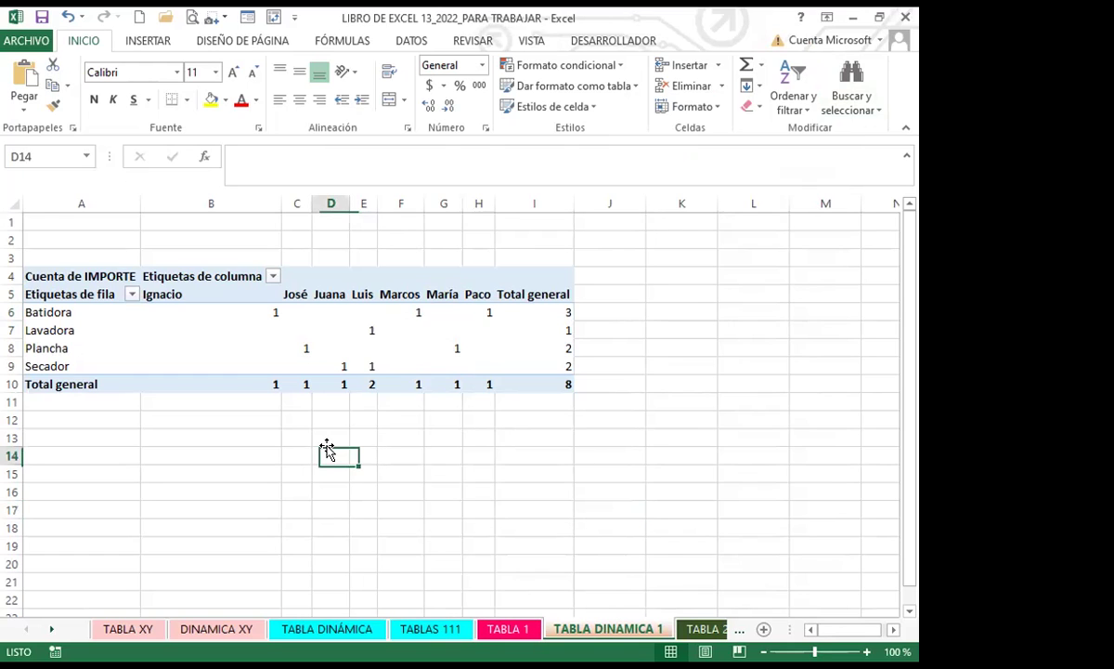